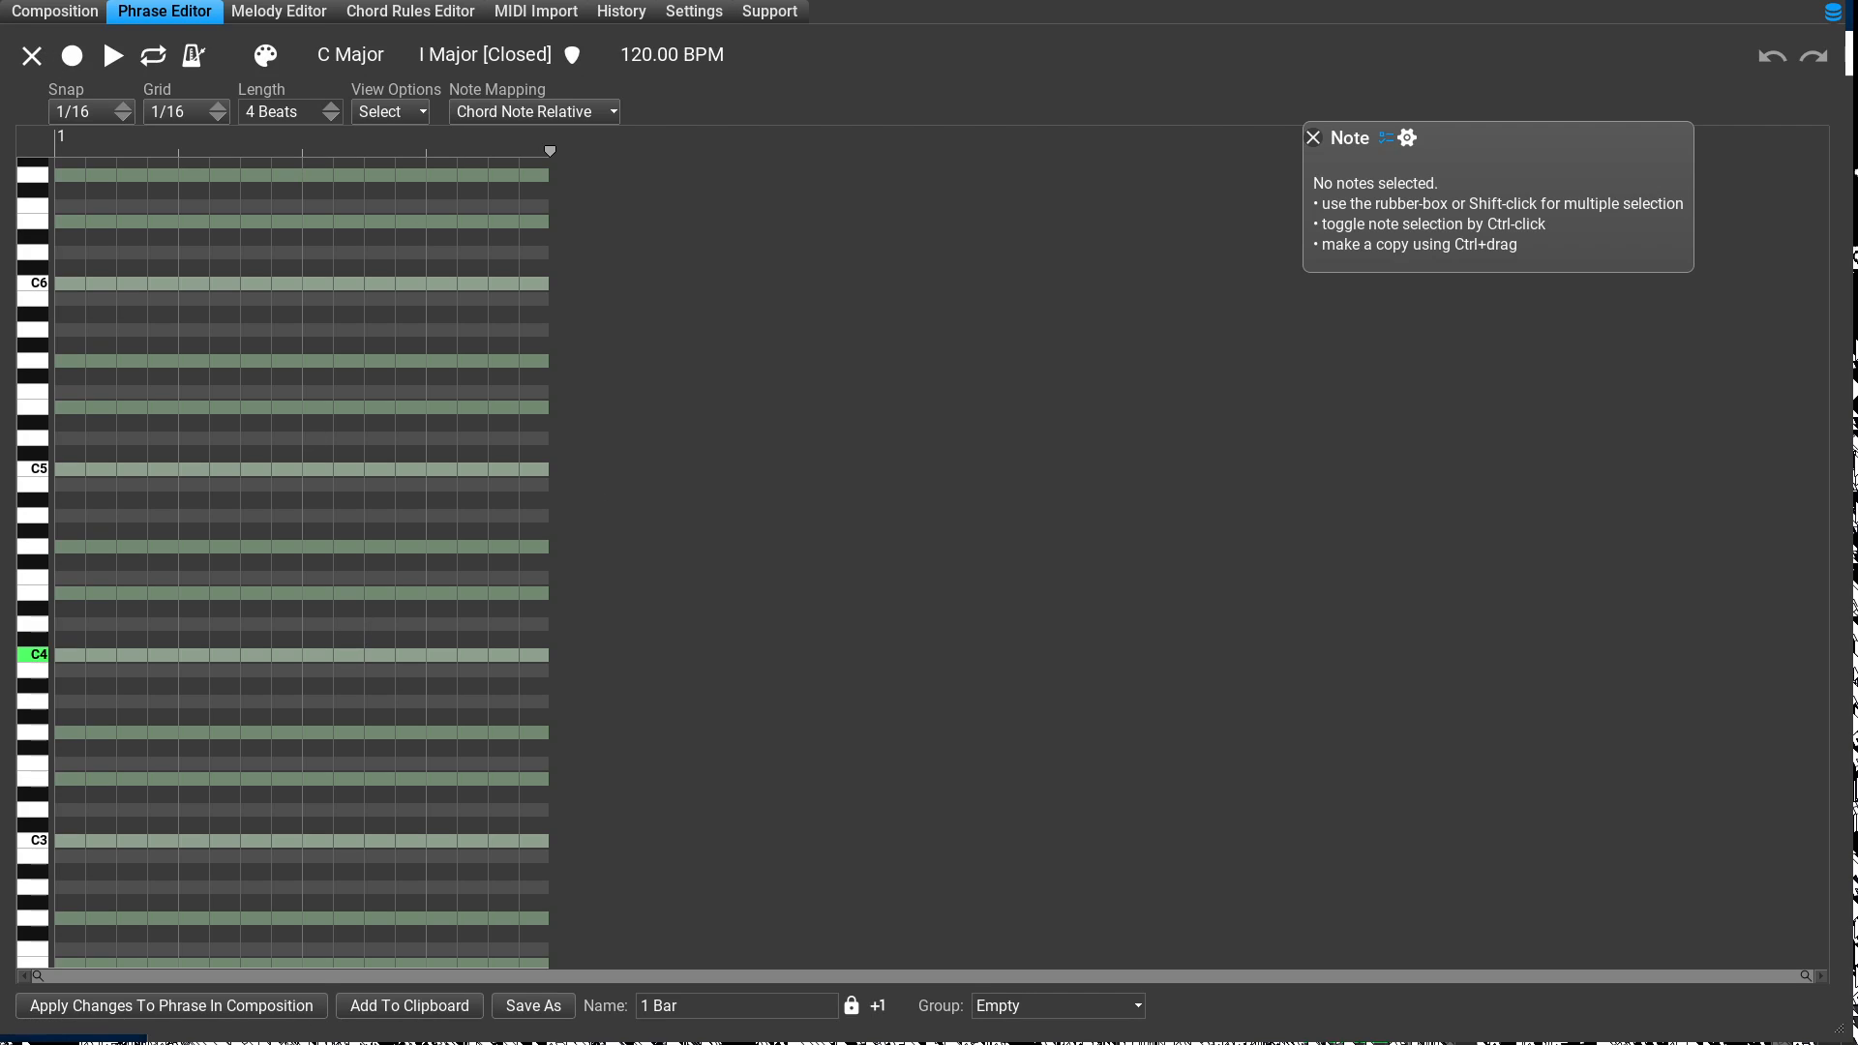
# Step: Add a chord-relative note spanning the full four beats of the phrase and map it to #TOP
pyautogui.click(85, 822)
pyautogui.moveTo(85, 823)
pyautogui.mouseDown()
pyautogui.moveTo(91, 838)
pyautogui.moveTo(280, 808)
pyautogui.moveTo(782, 810)
pyautogui.mouseUp()
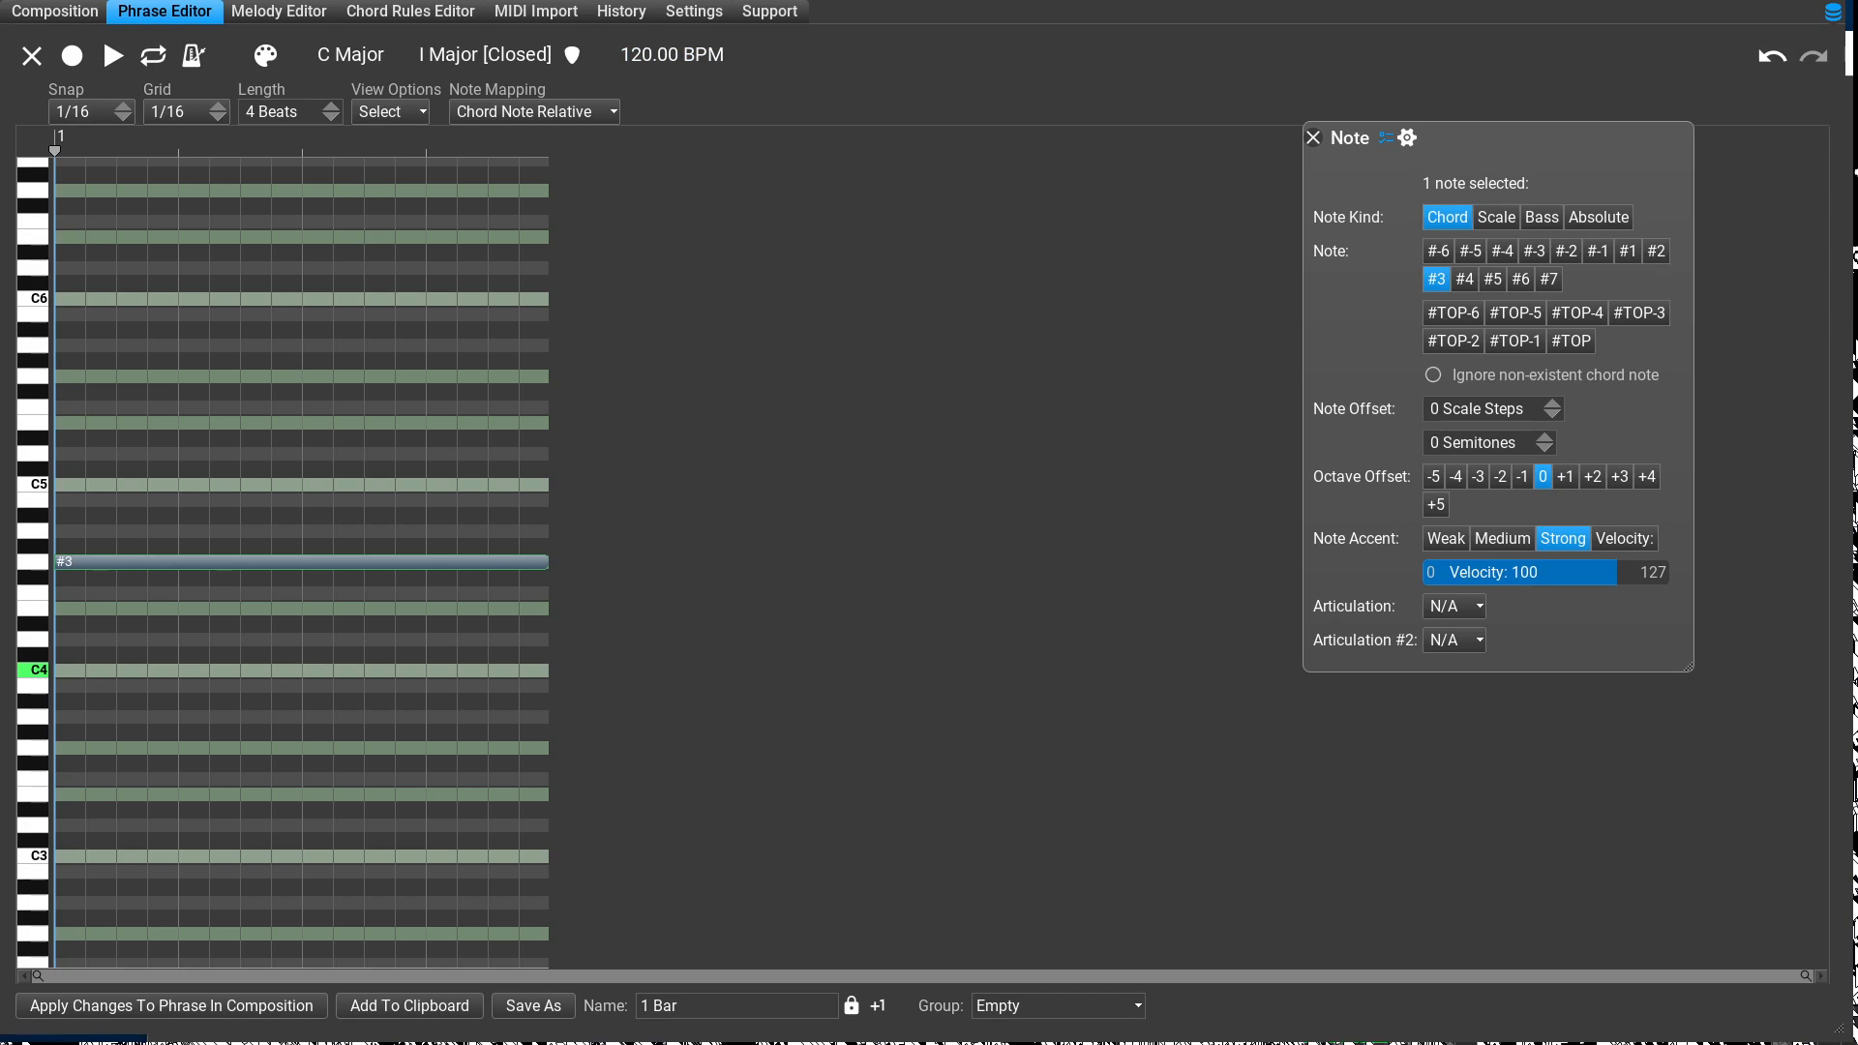
pyautogui.click(1571, 342)
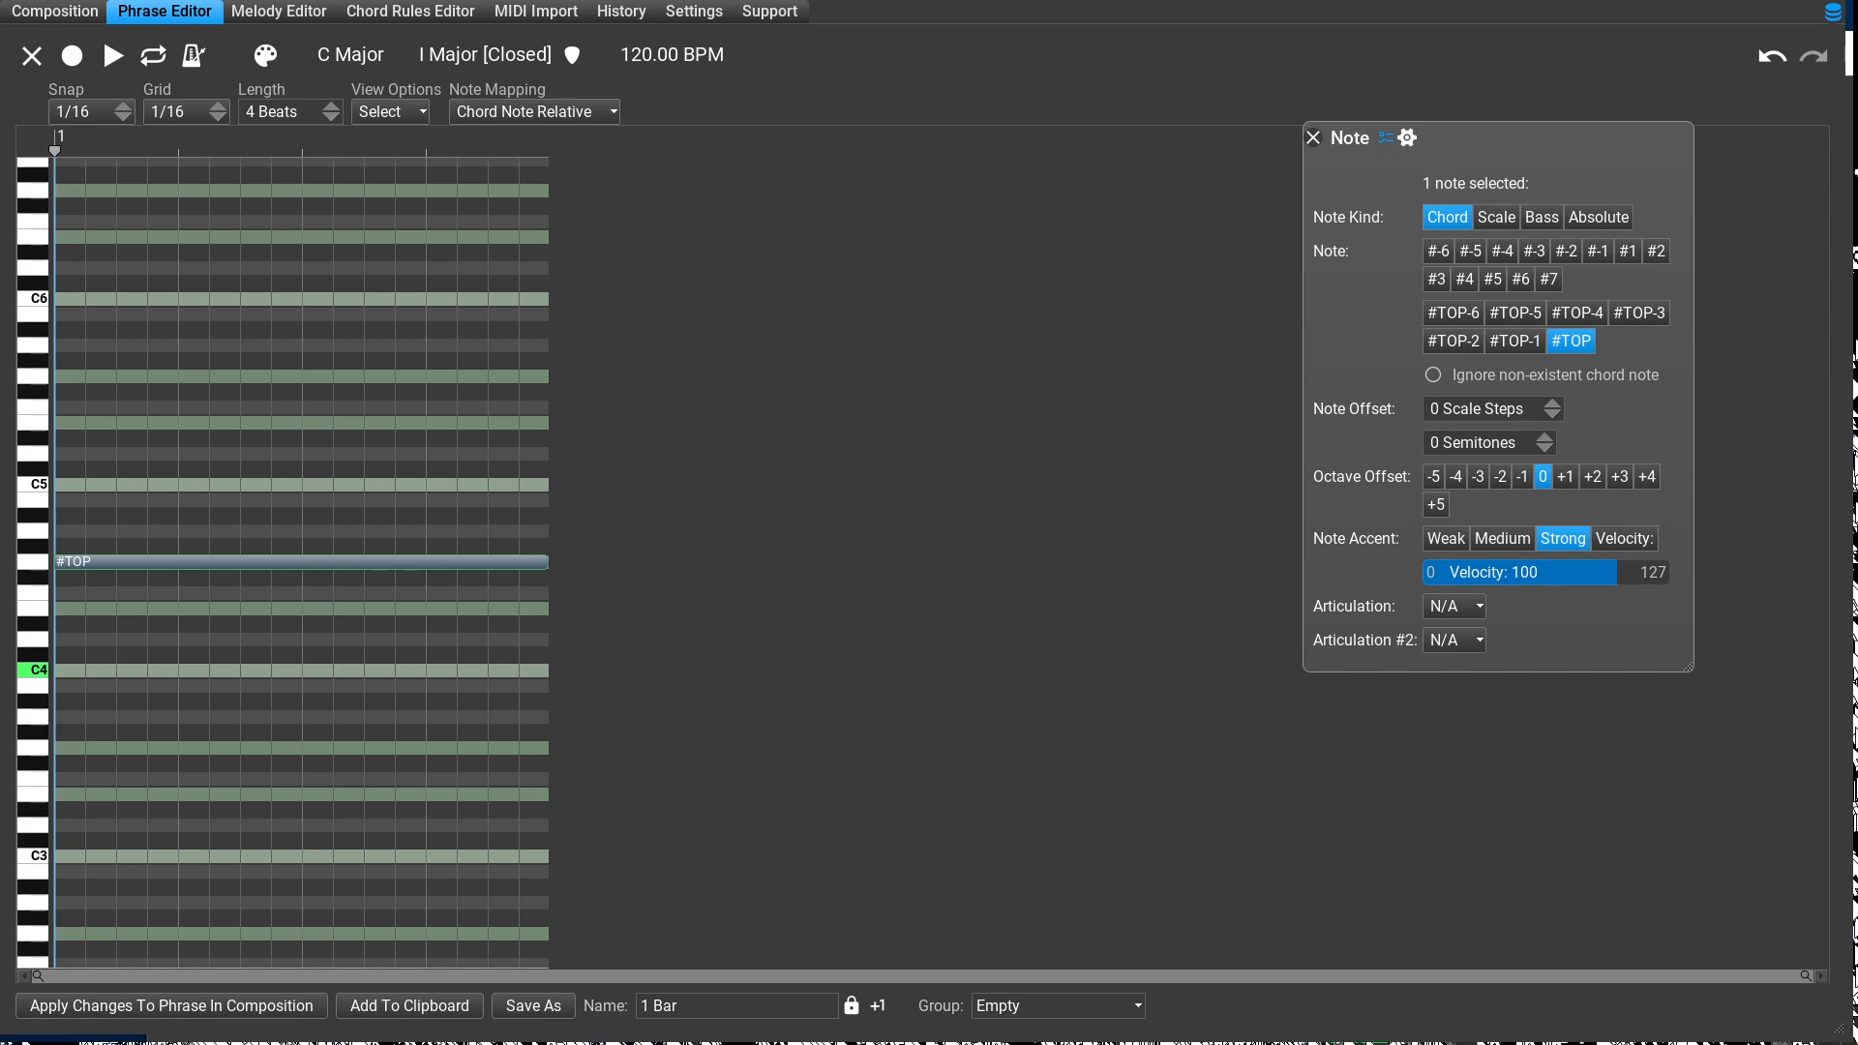
# Step: Rename the phrase as Whole Note Top Map
pyautogui.click(737, 1007)
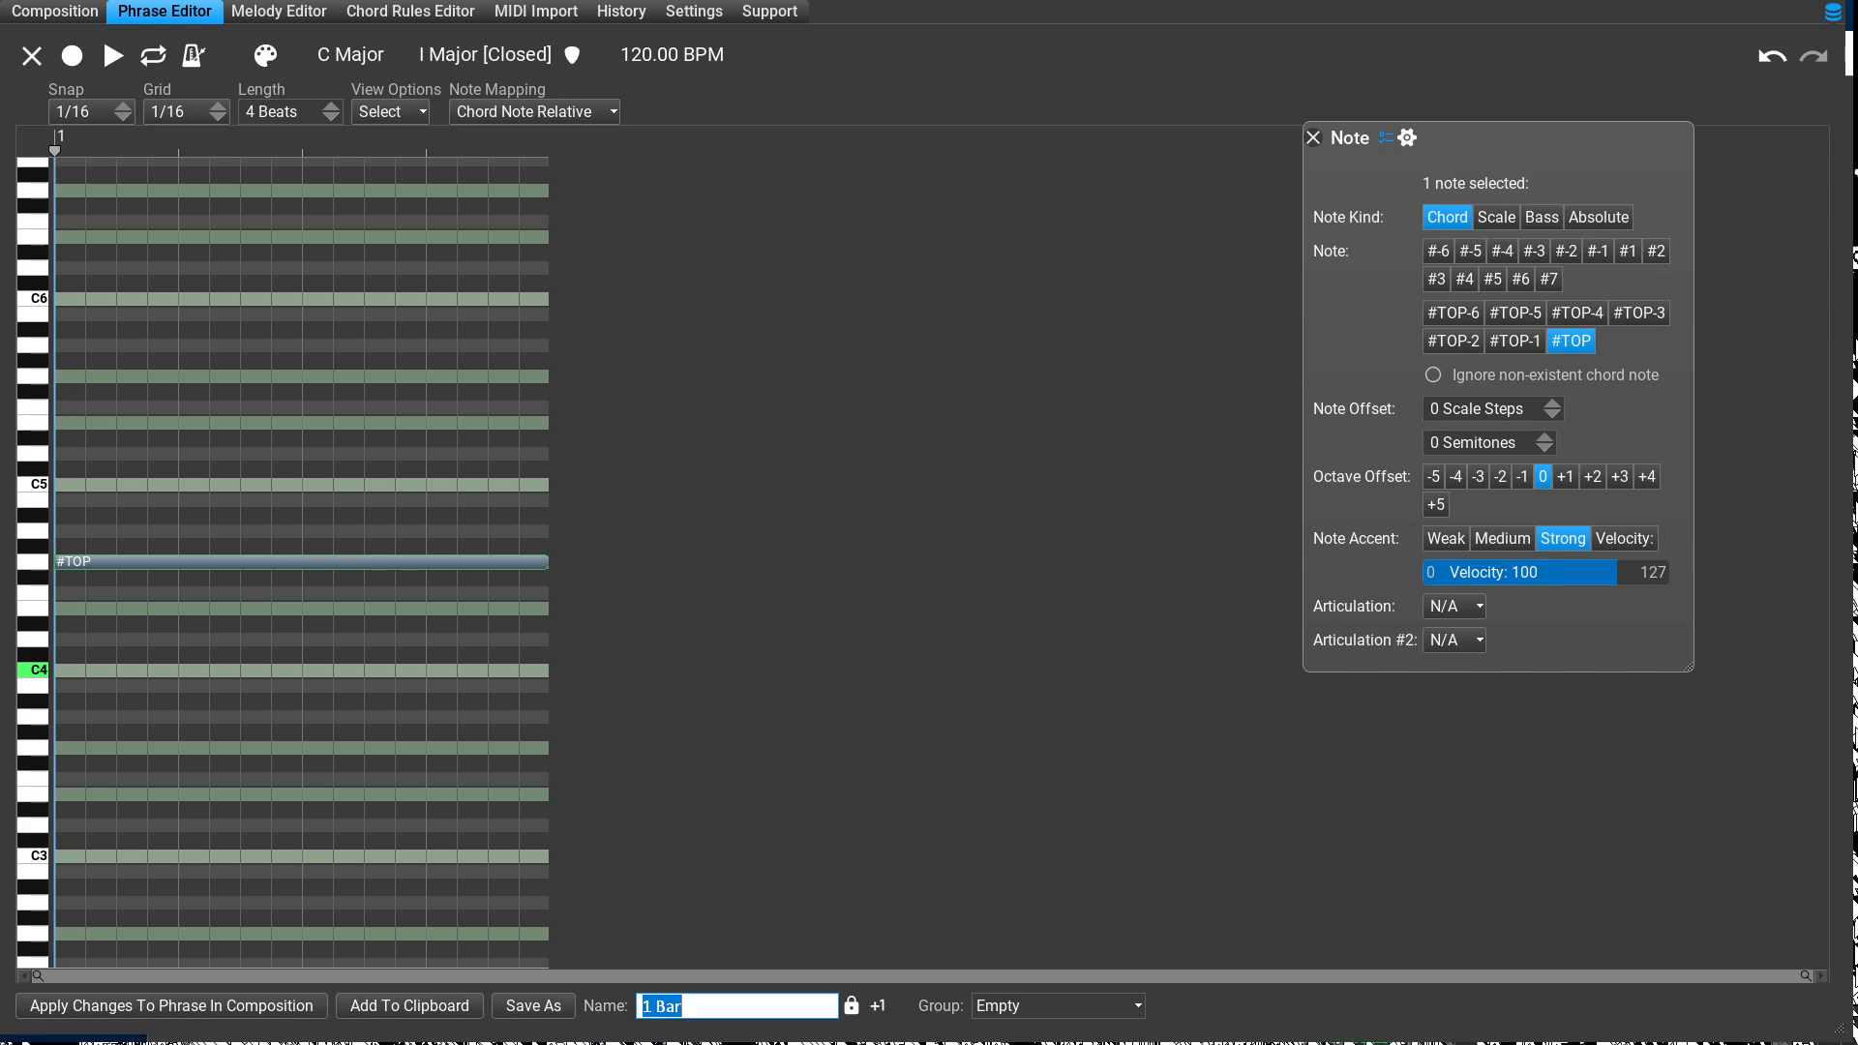
pyautogui.press('BackSpace')
pyautogui.write('Whole Note Top Map')
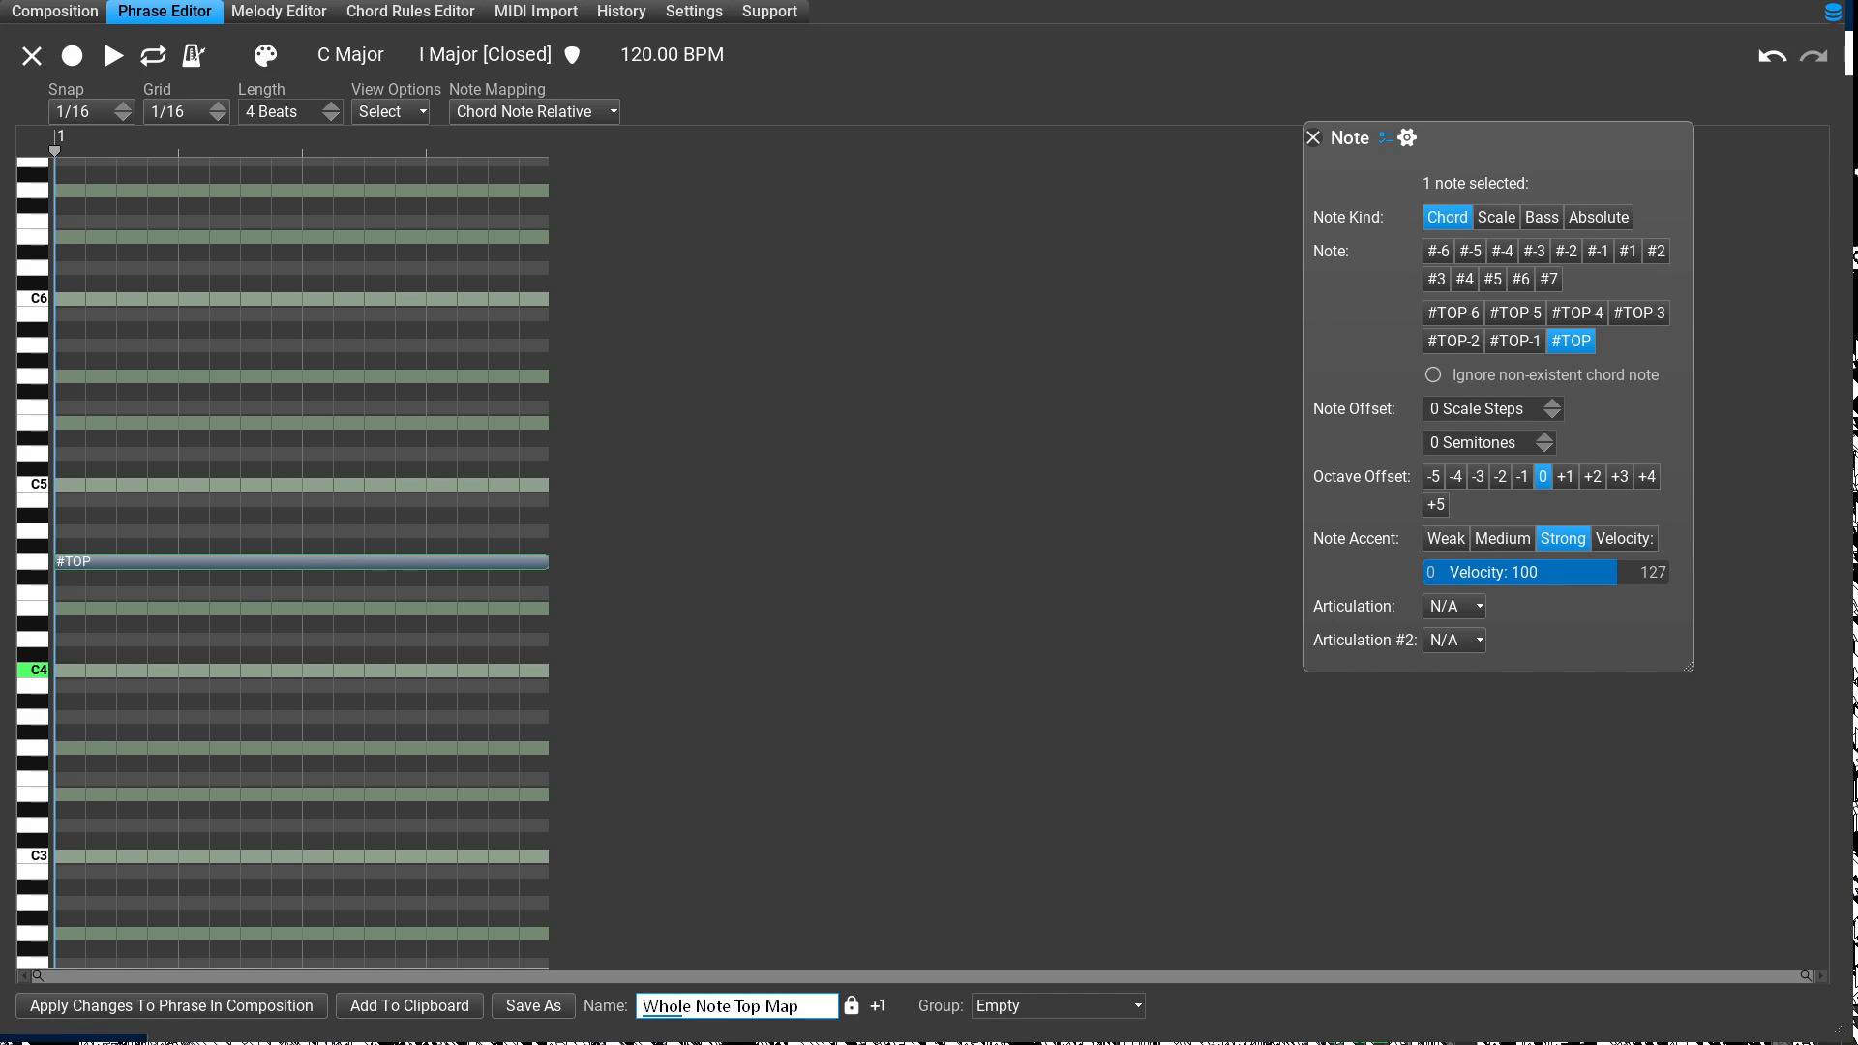
# Step: Assign the phrase to the group Chord Note Mapping, save it to the library and close the note inspector
pyautogui.press('Tab')
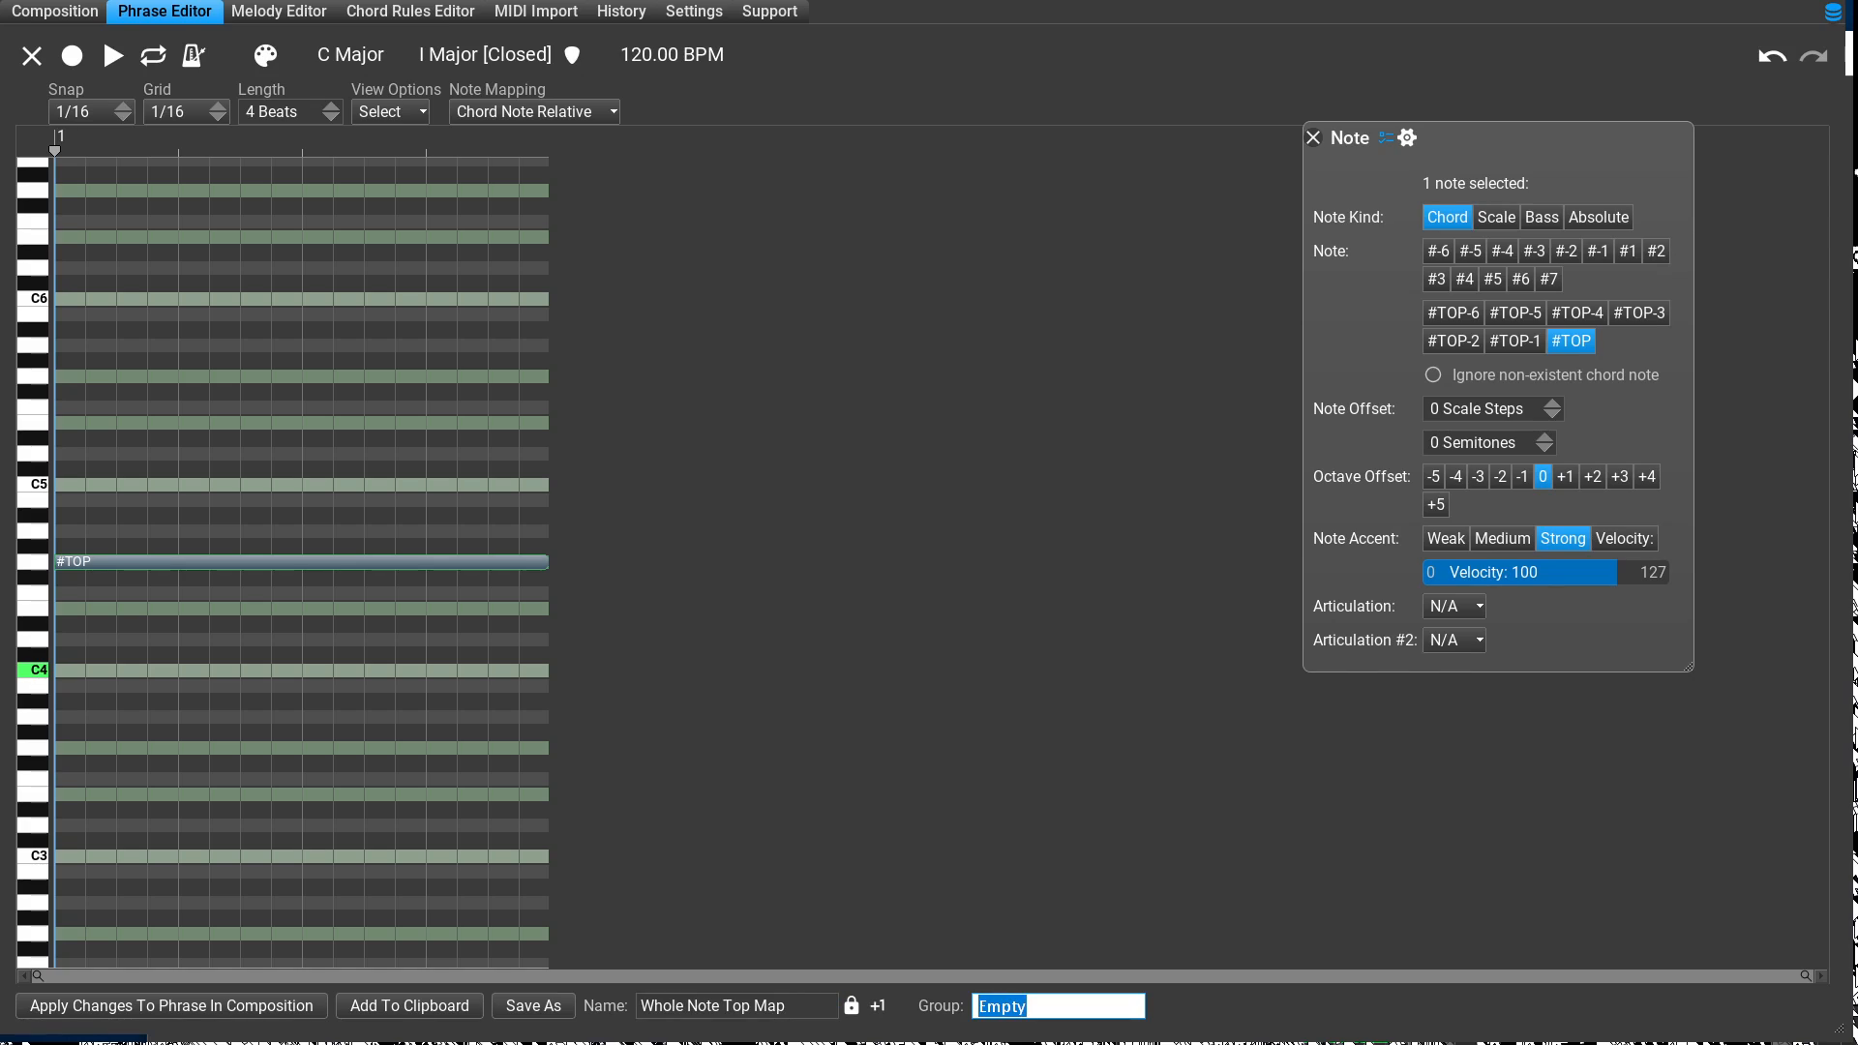
pyautogui.press('BackSpace')
pyautogui.write('Chord Note Mapping')
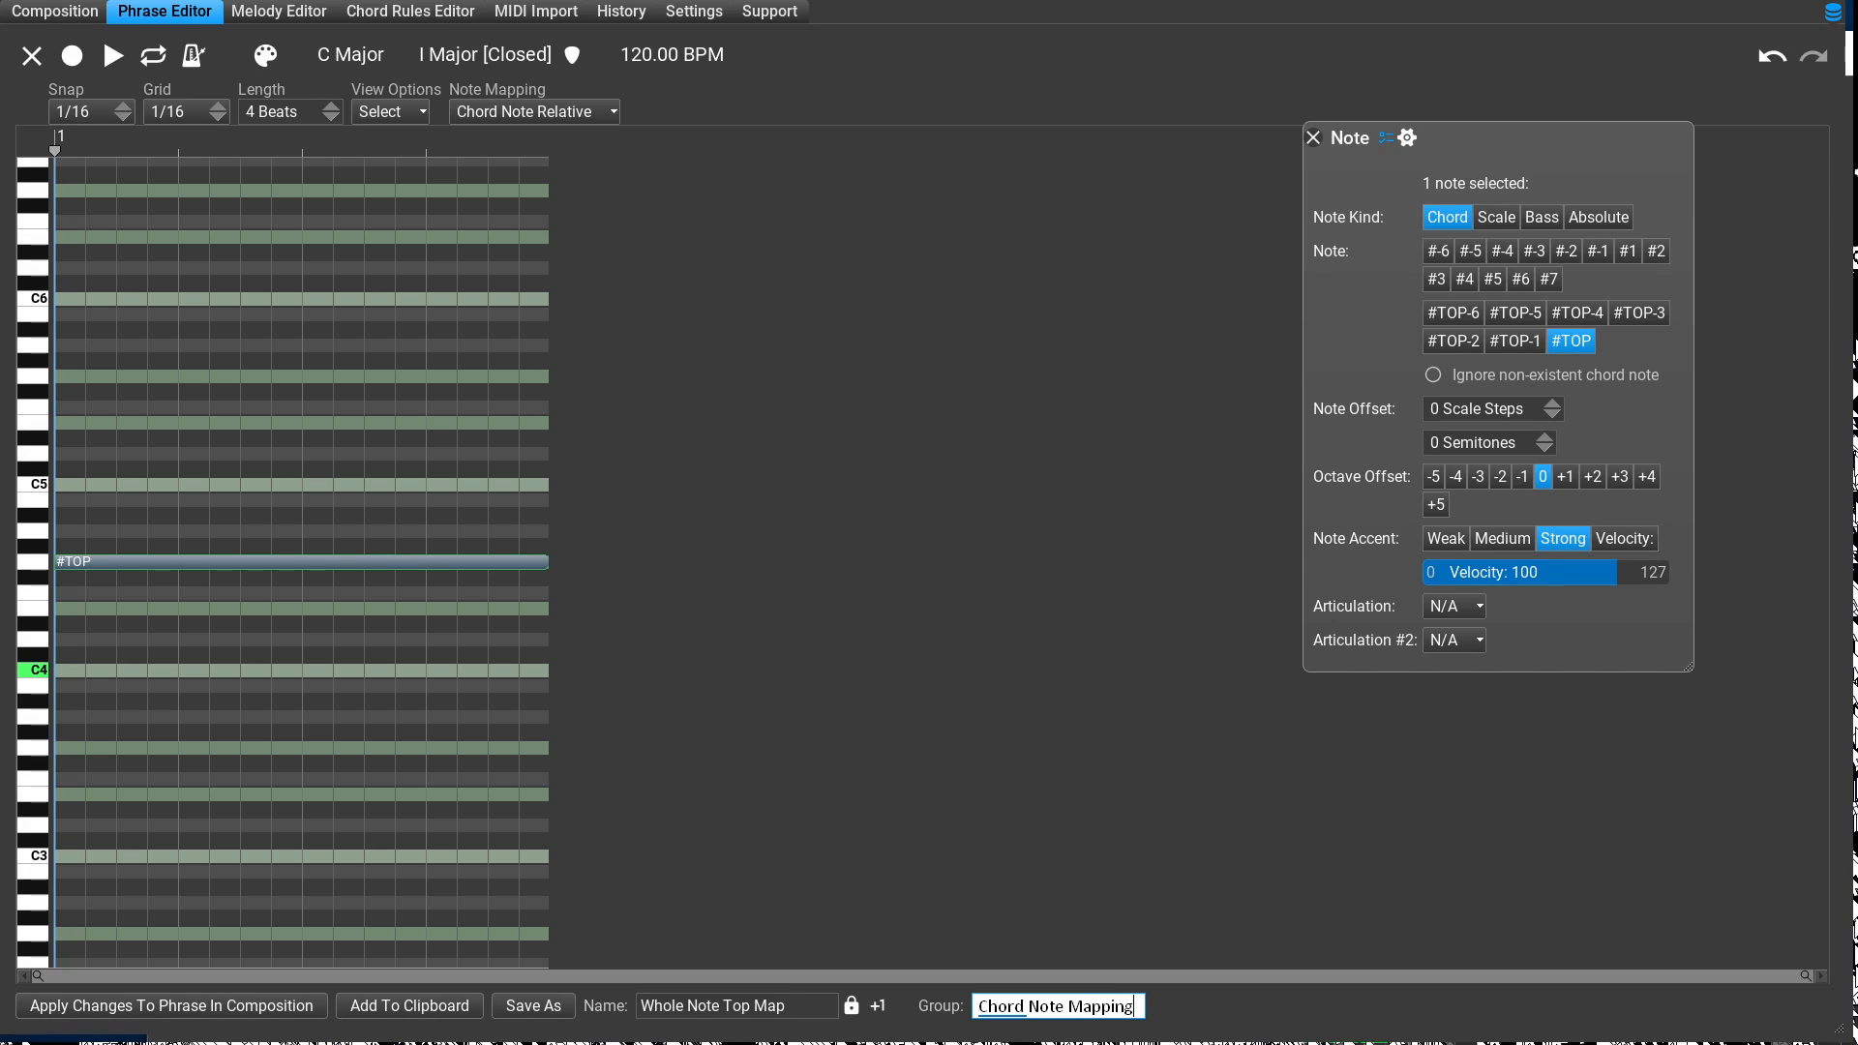
pyautogui.press('Return')
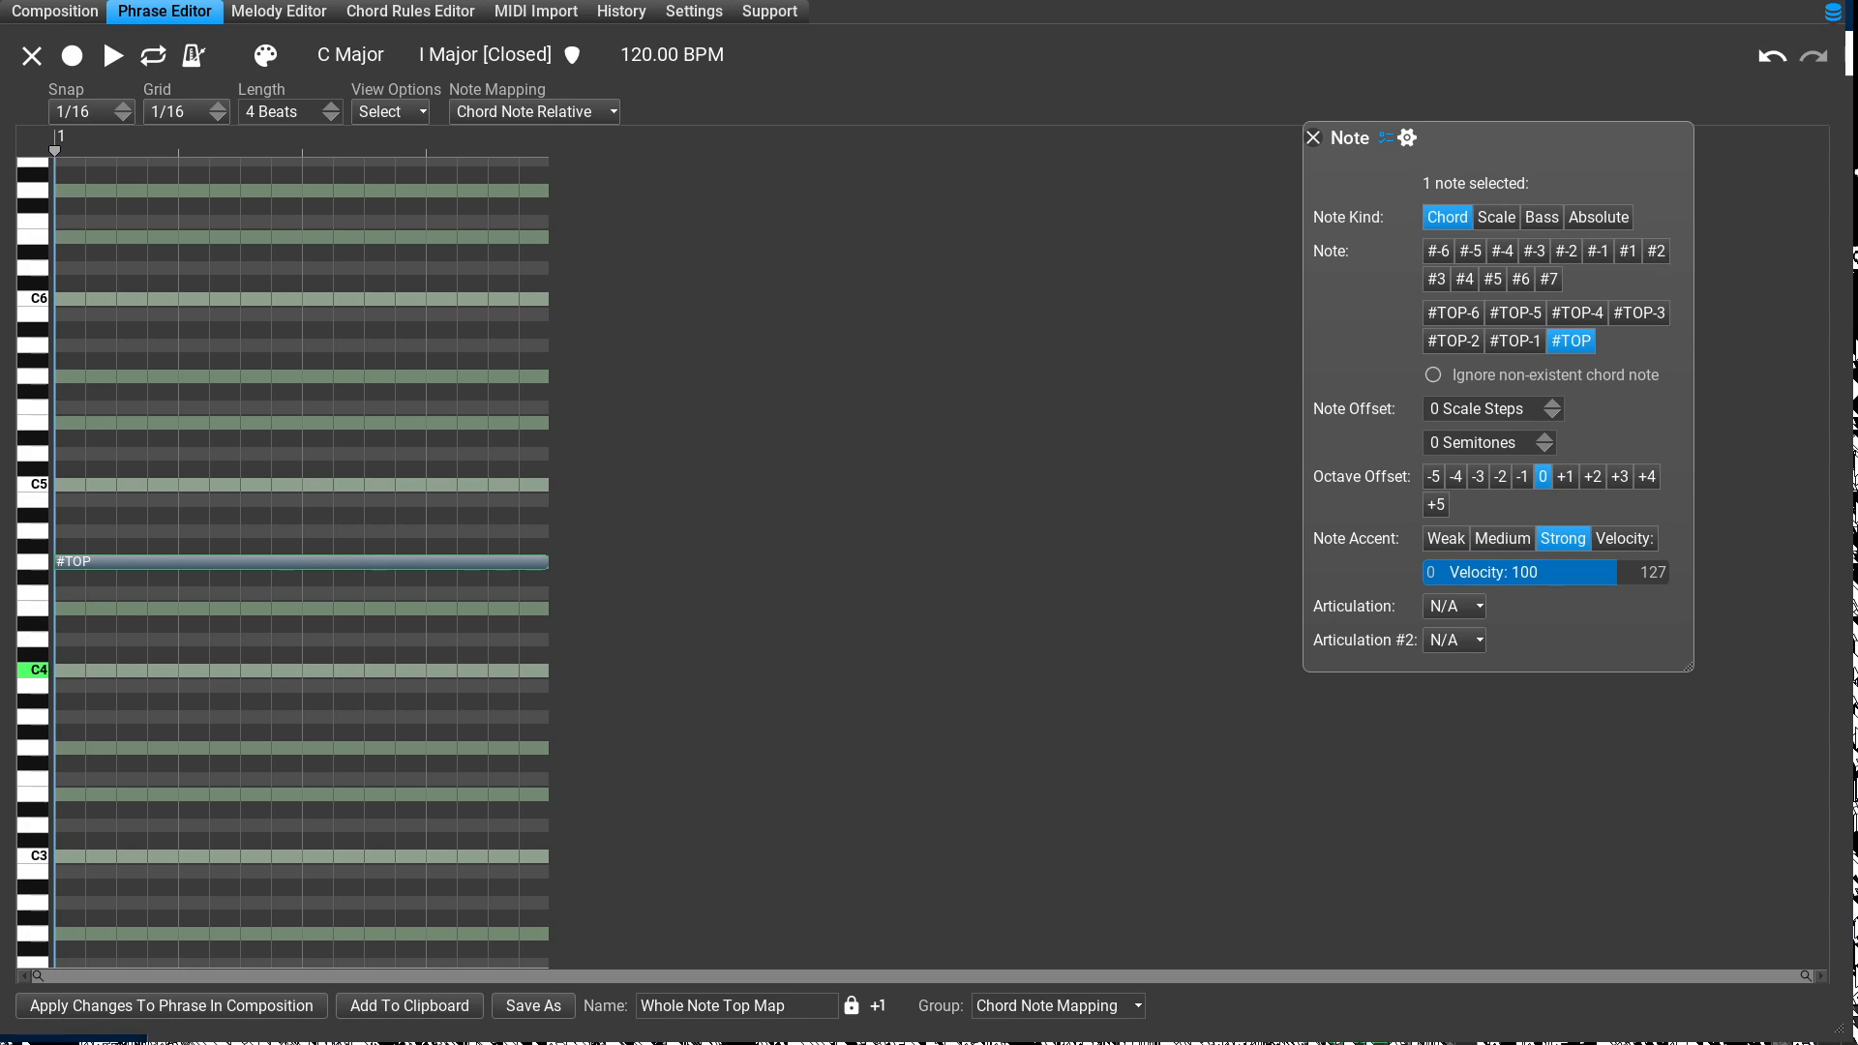
pyautogui.click(534, 1006)
pyautogui.click(1313, 137)
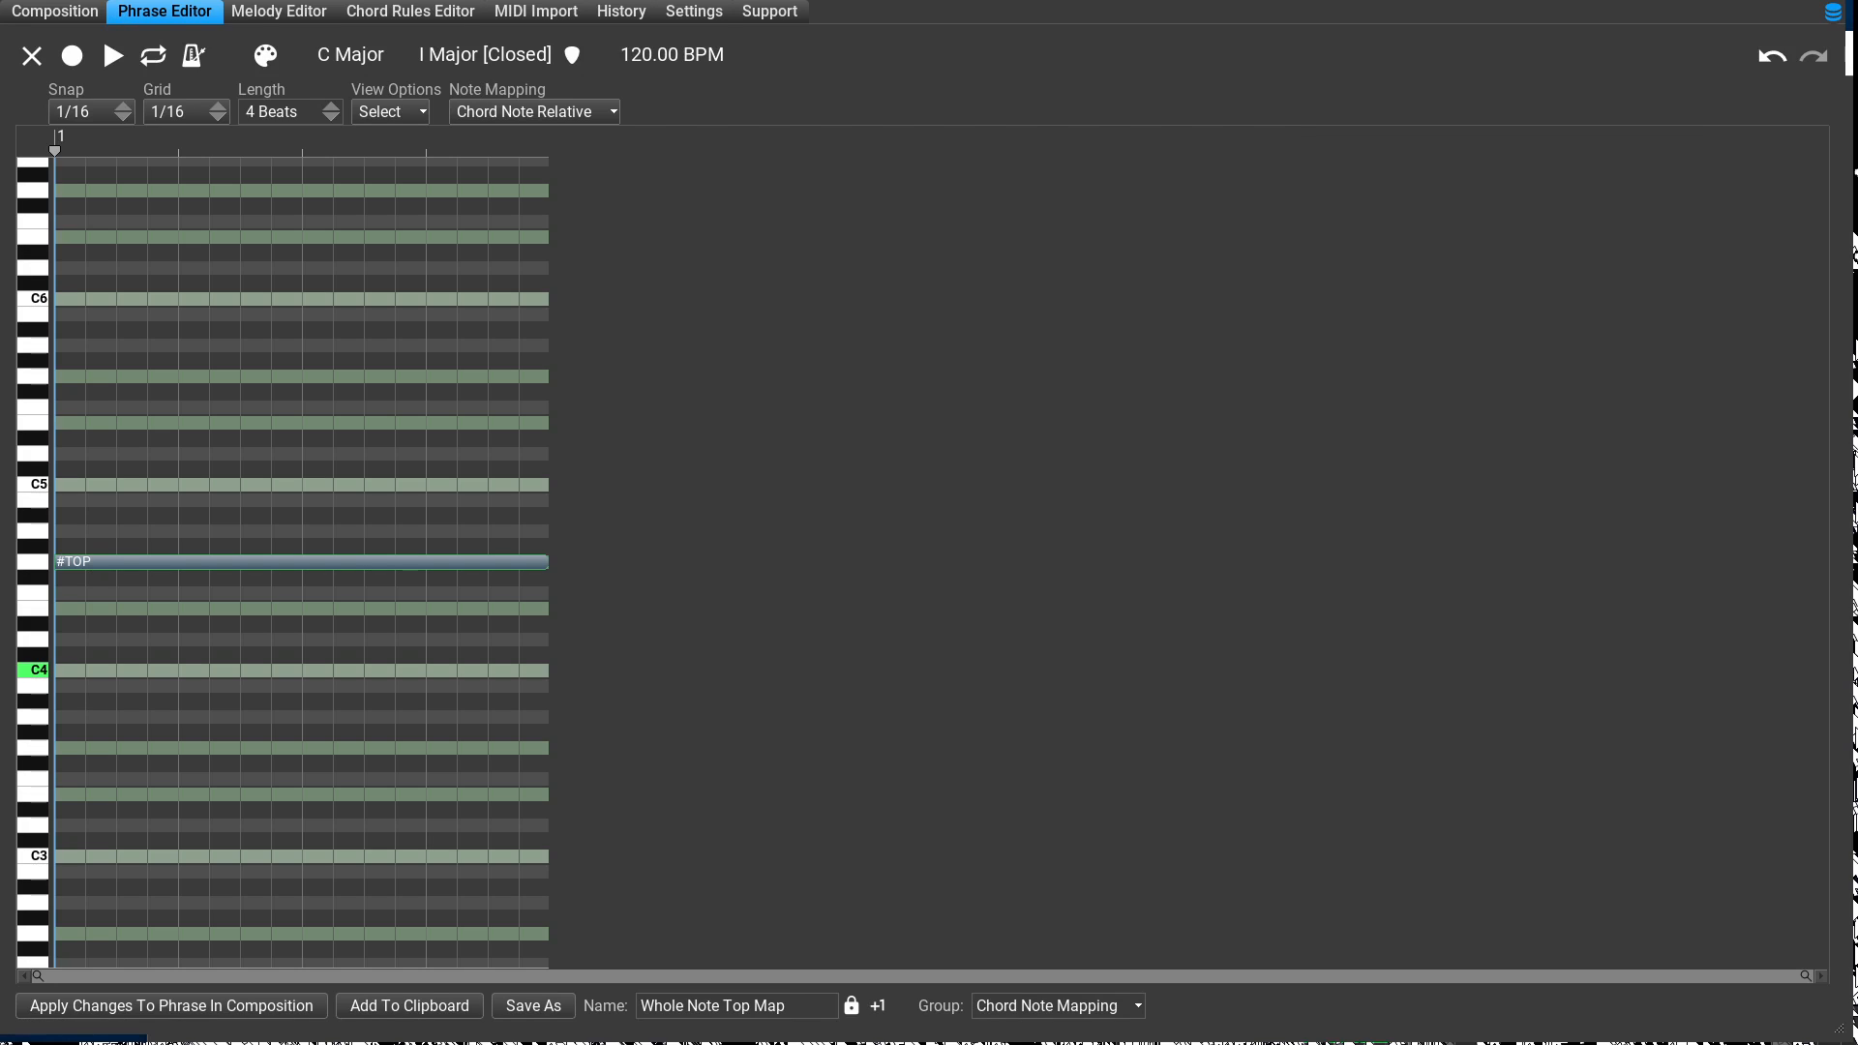
# Step: In the composition, choose the library phrase "whole note - top" and delete the 1 Bar phrase from the Stereo Grand track
pyautogui.click(44, 20)
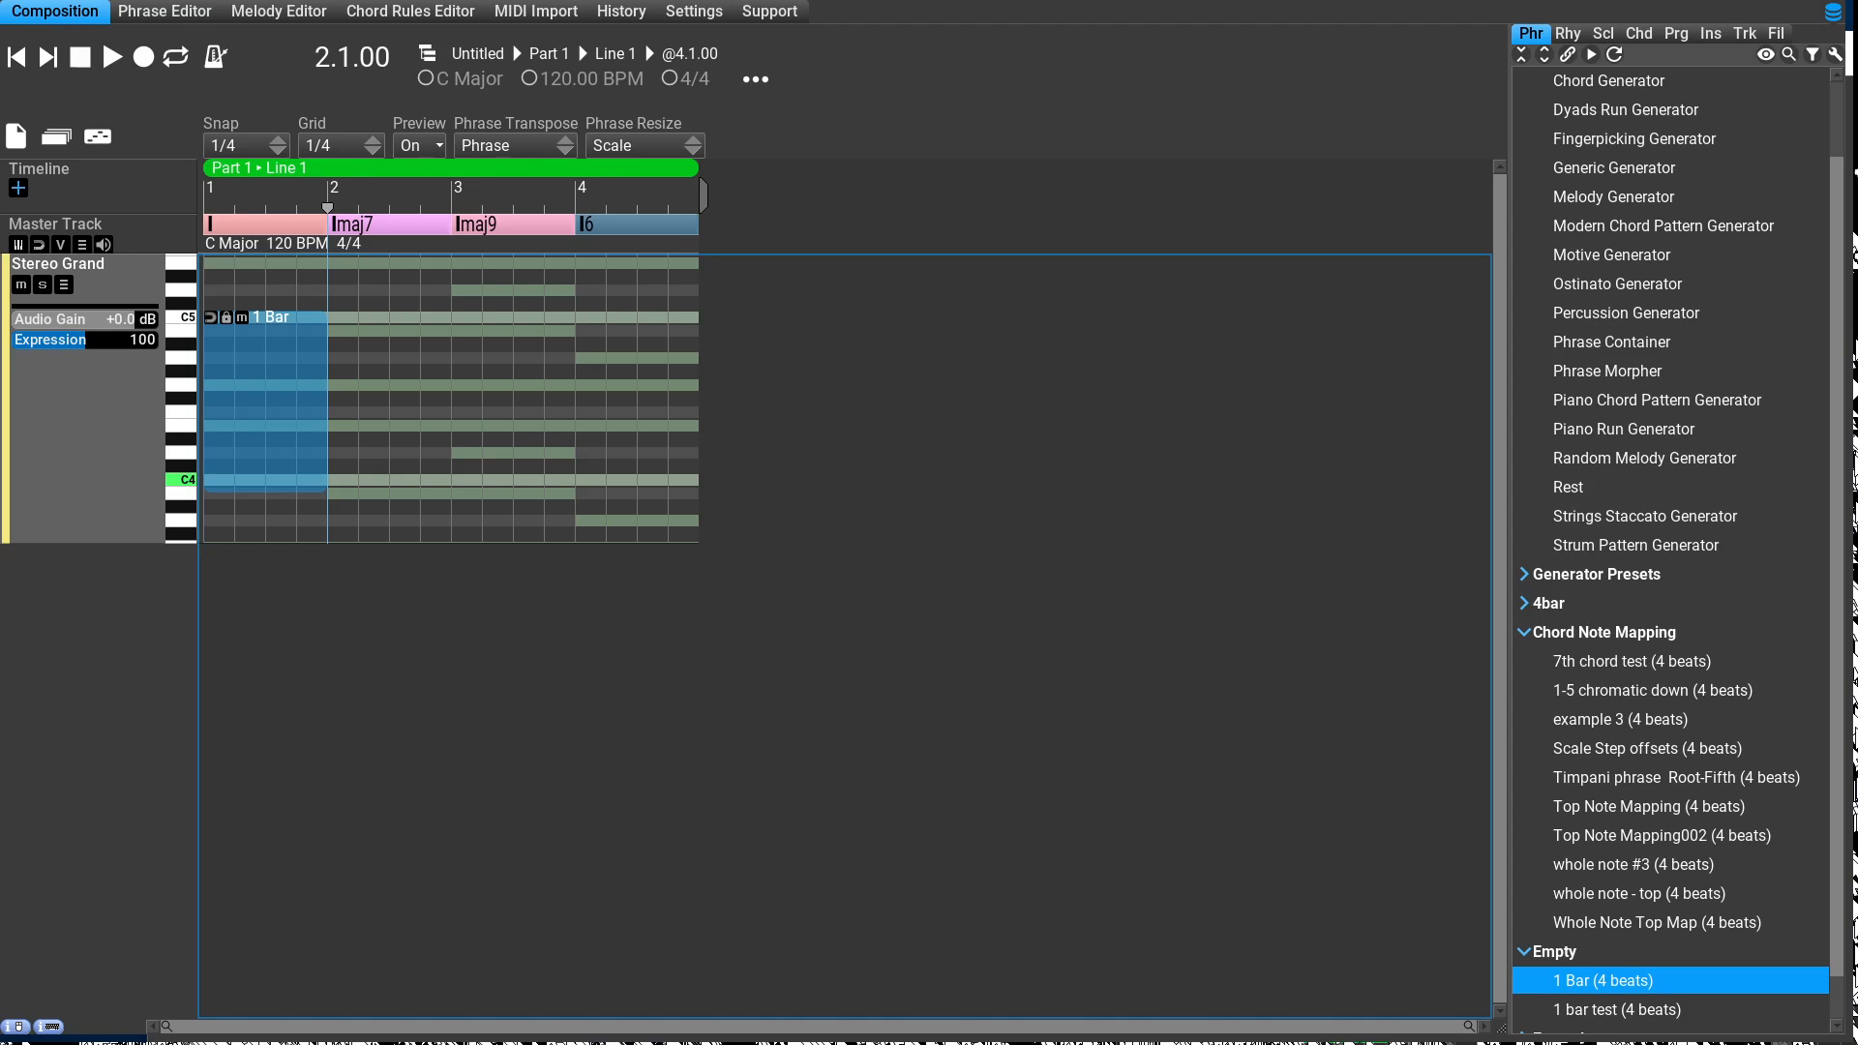
pyautogui.click(1639, 894)
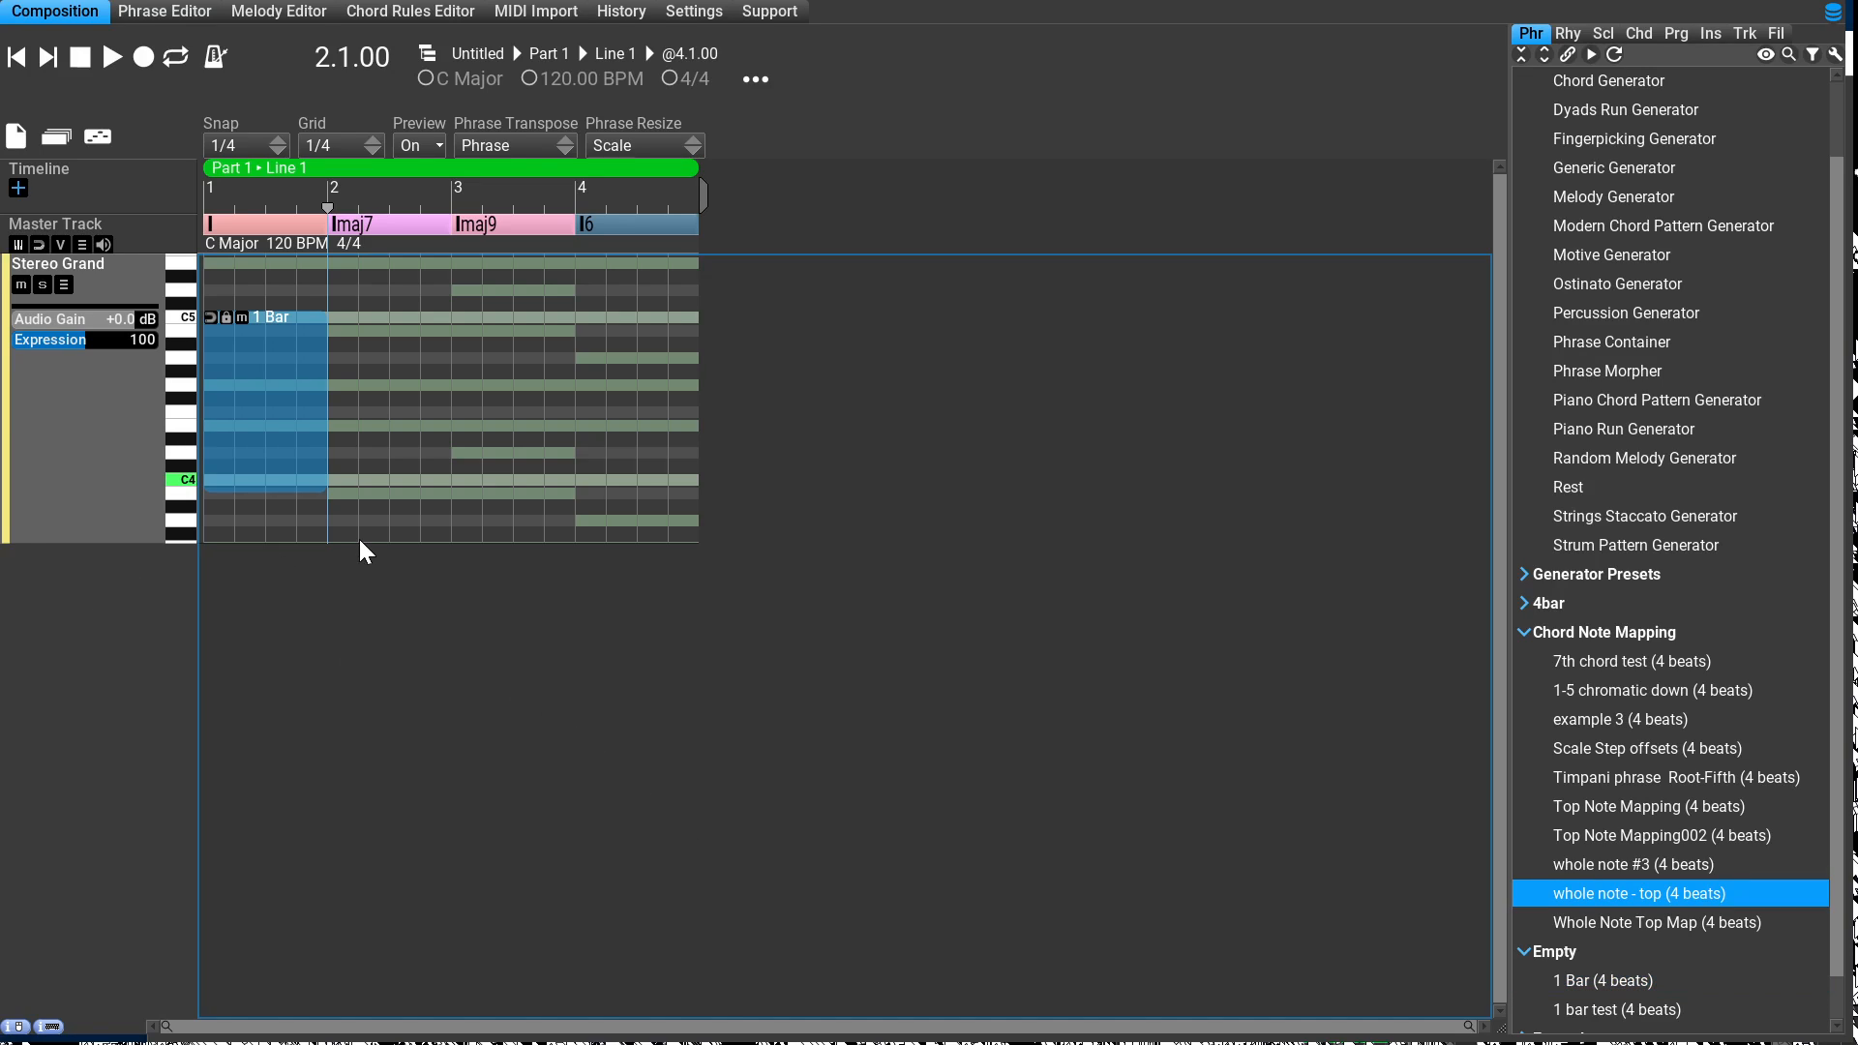
pyautogui.press('Delete')
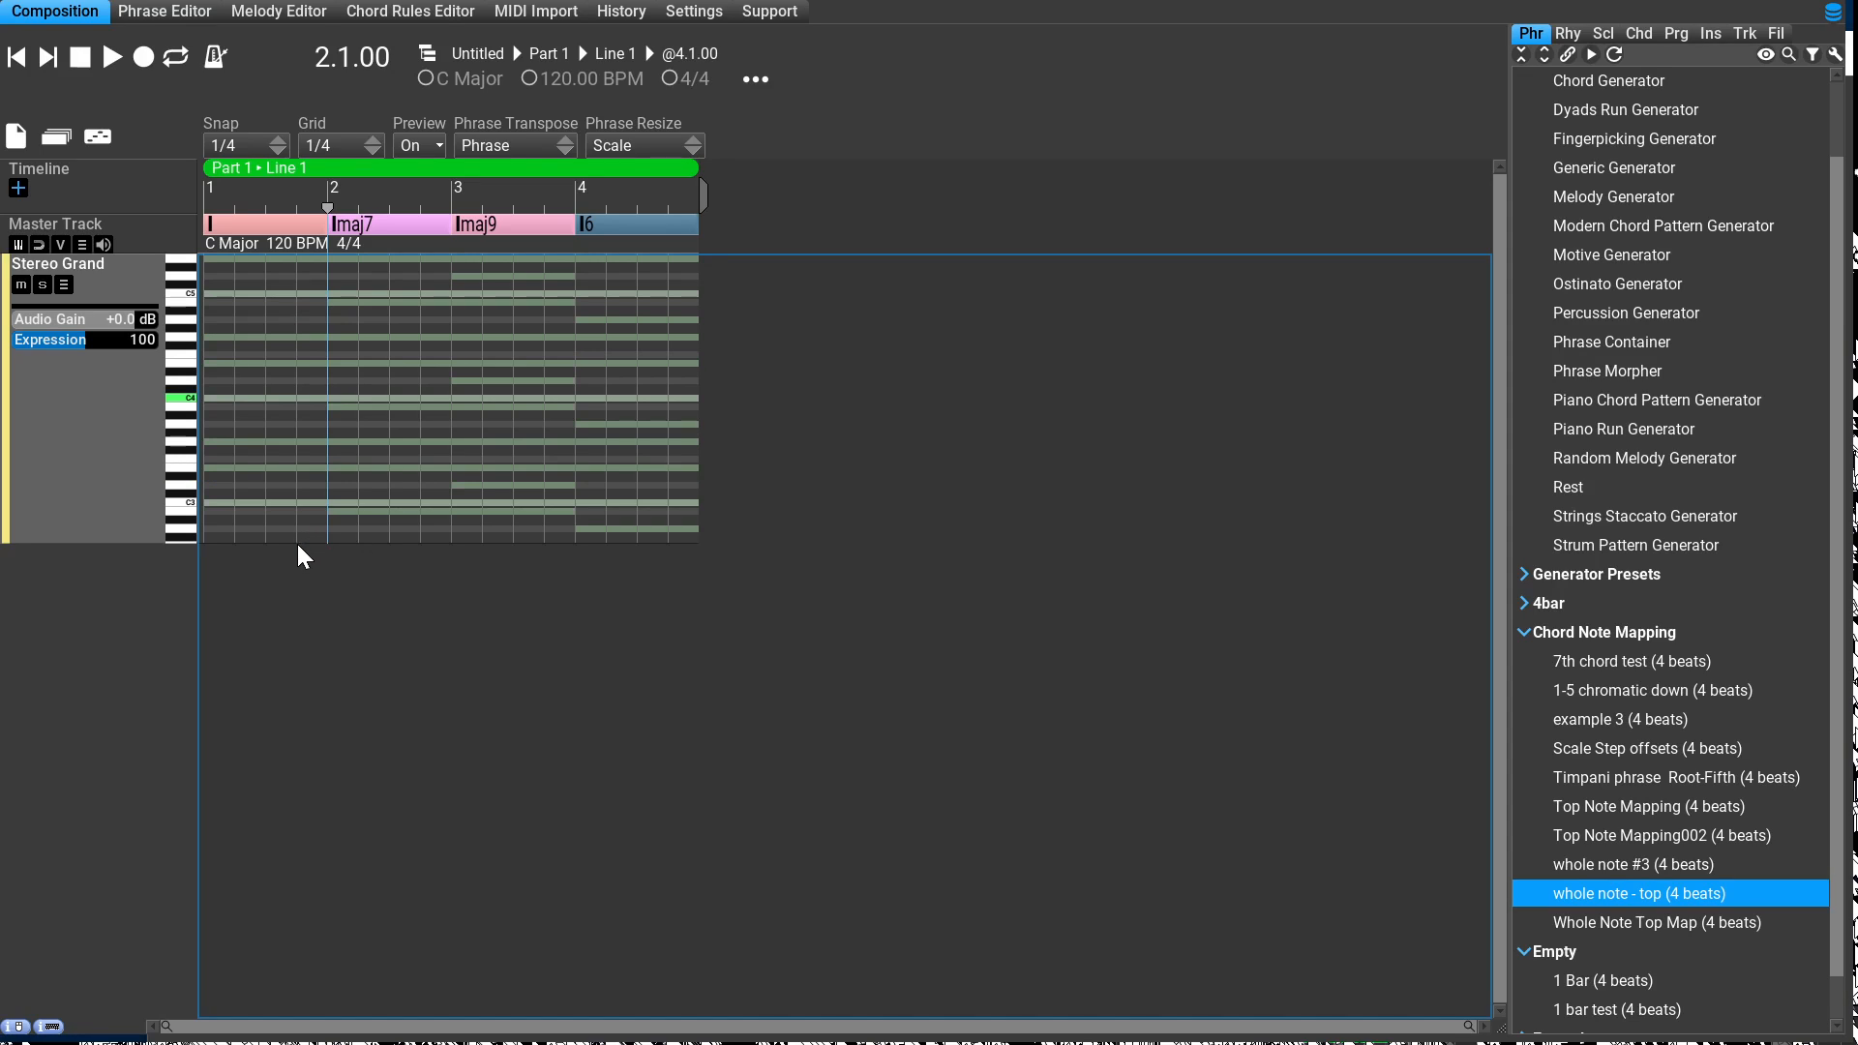
pyautogui.press('Home')
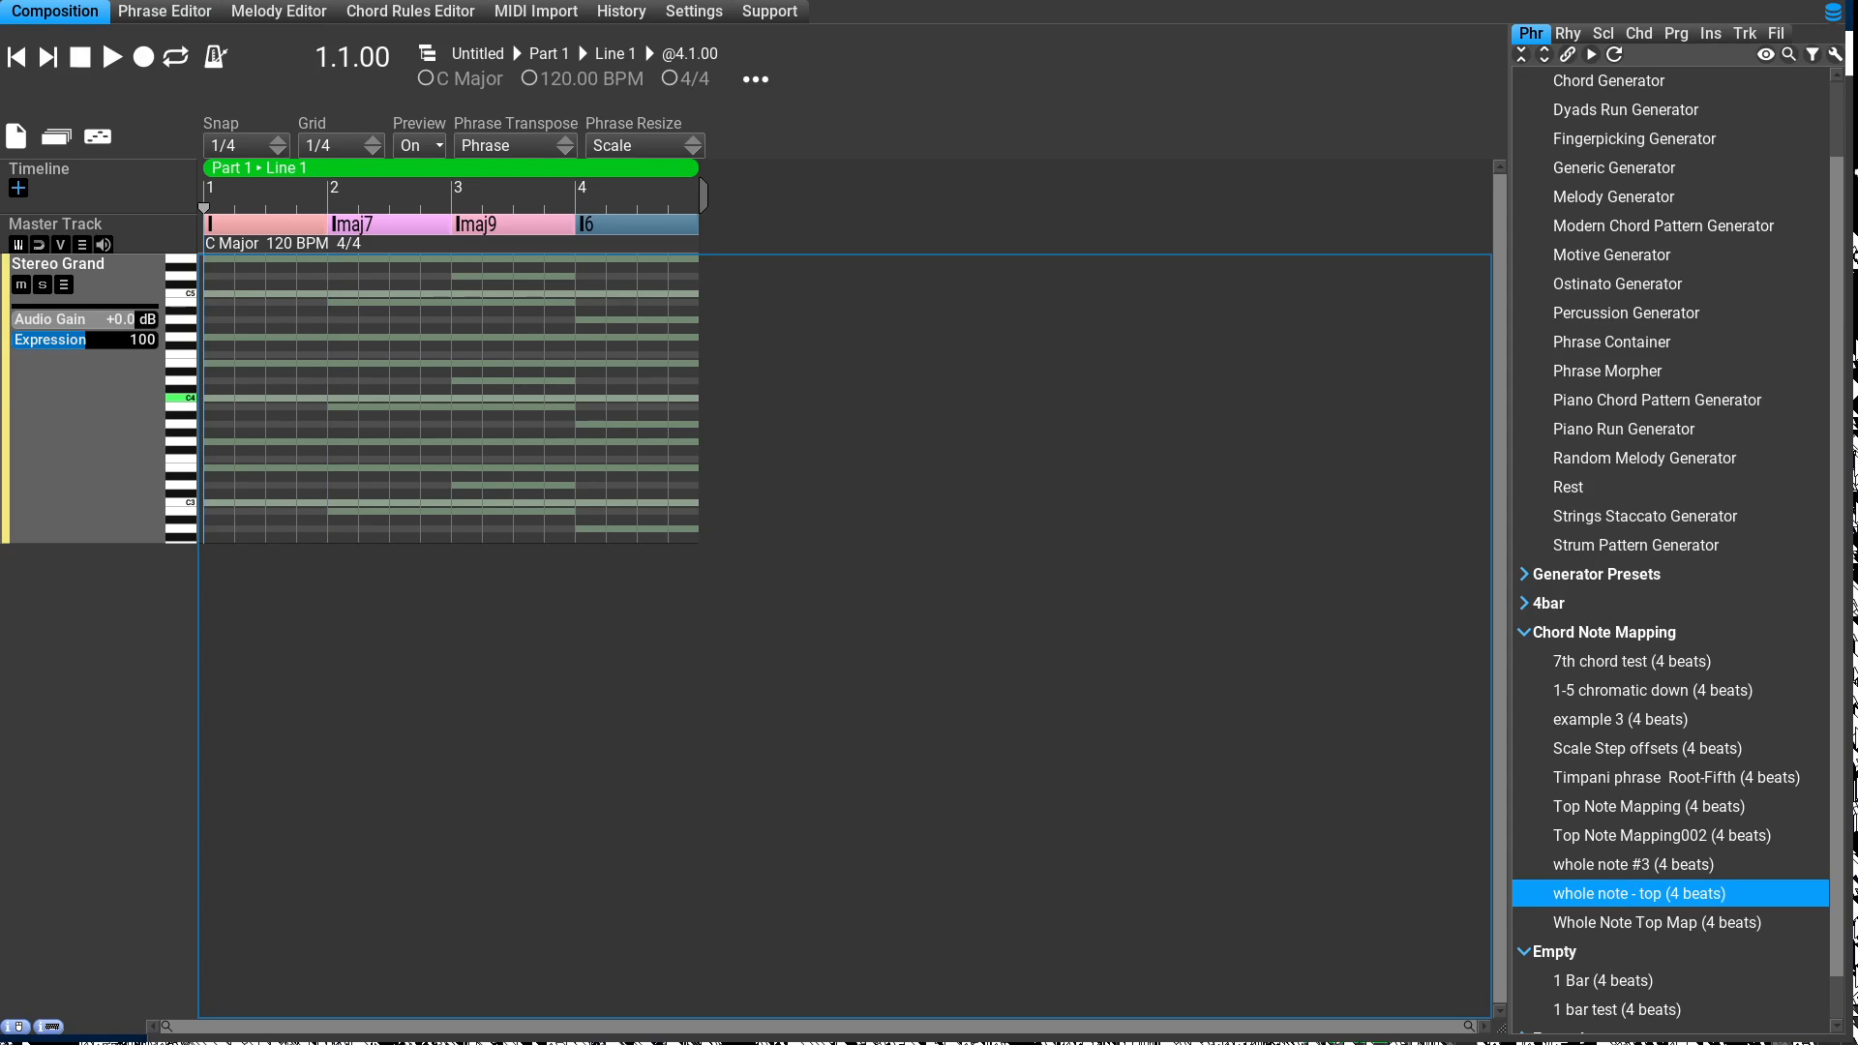
# Step: Fill the Stereo Grand track with the "whole note - top" phrase and increase the track's height
pyautogui.rightClick(116, 661)
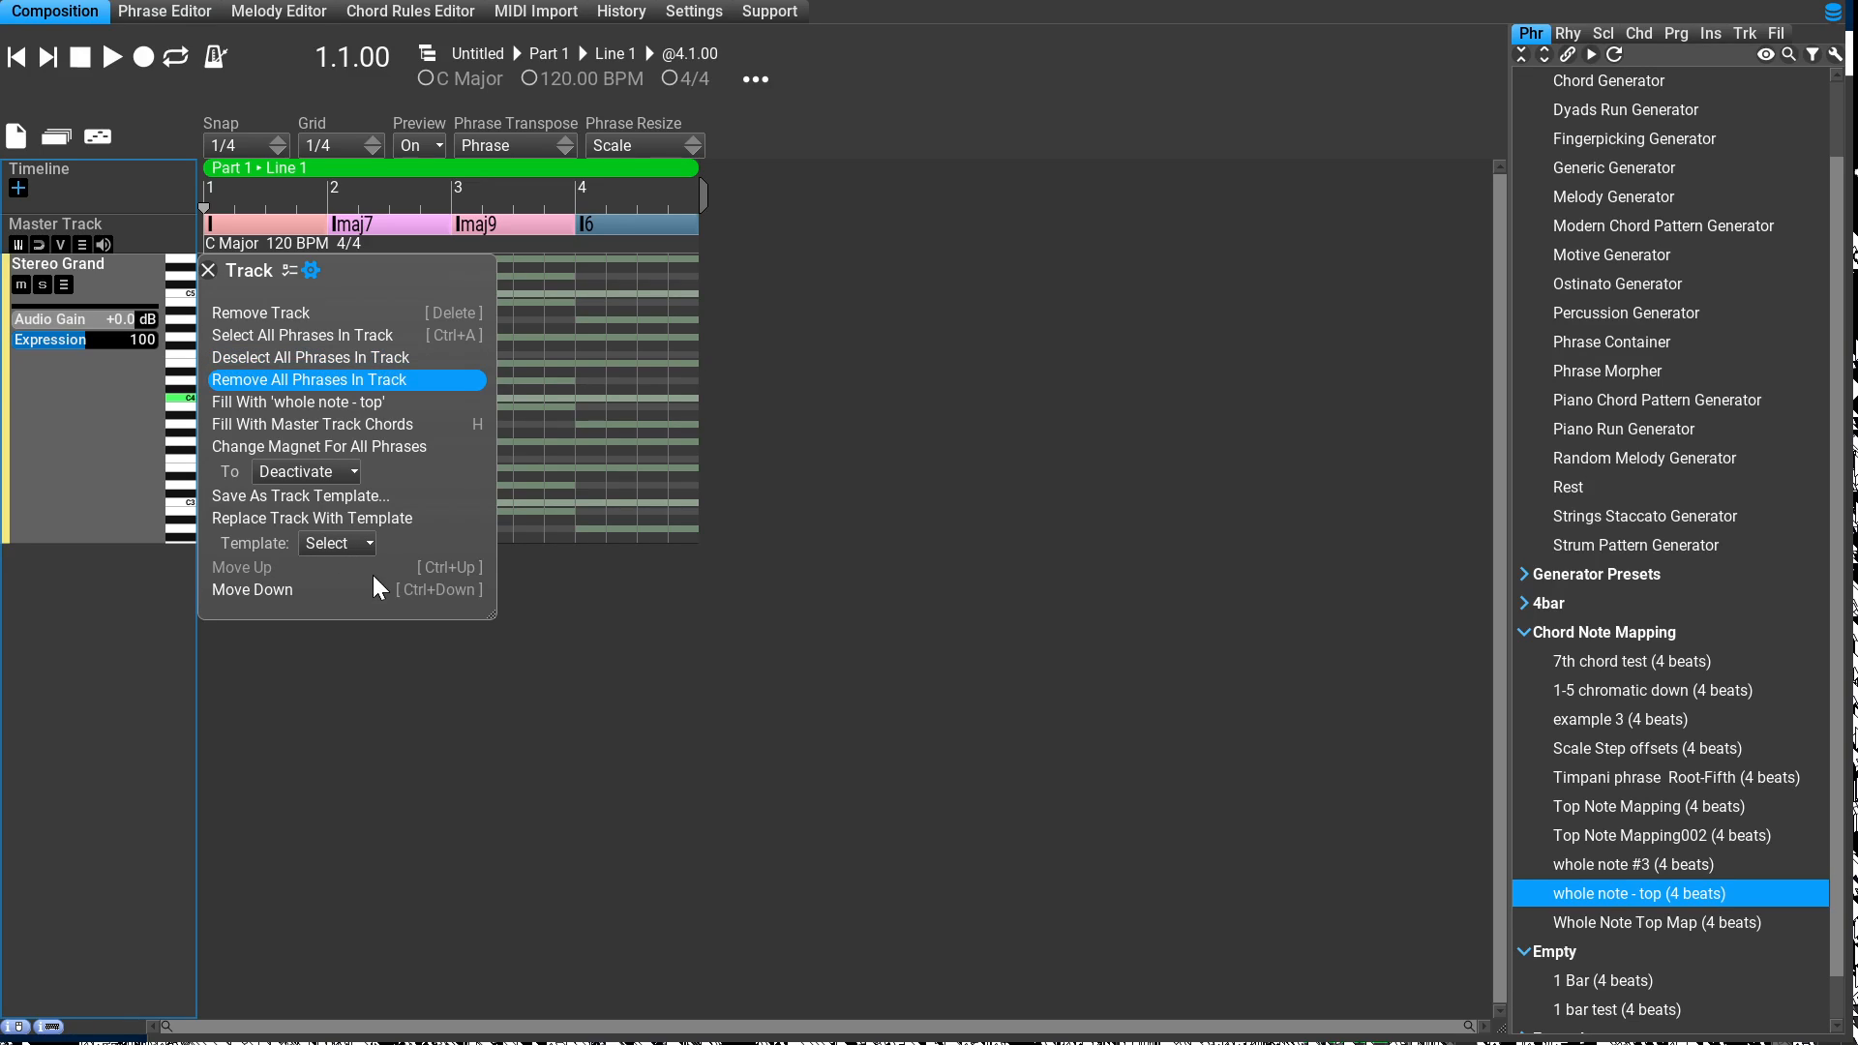
pyautogui.press('Down')
pyautogui.press('Return')
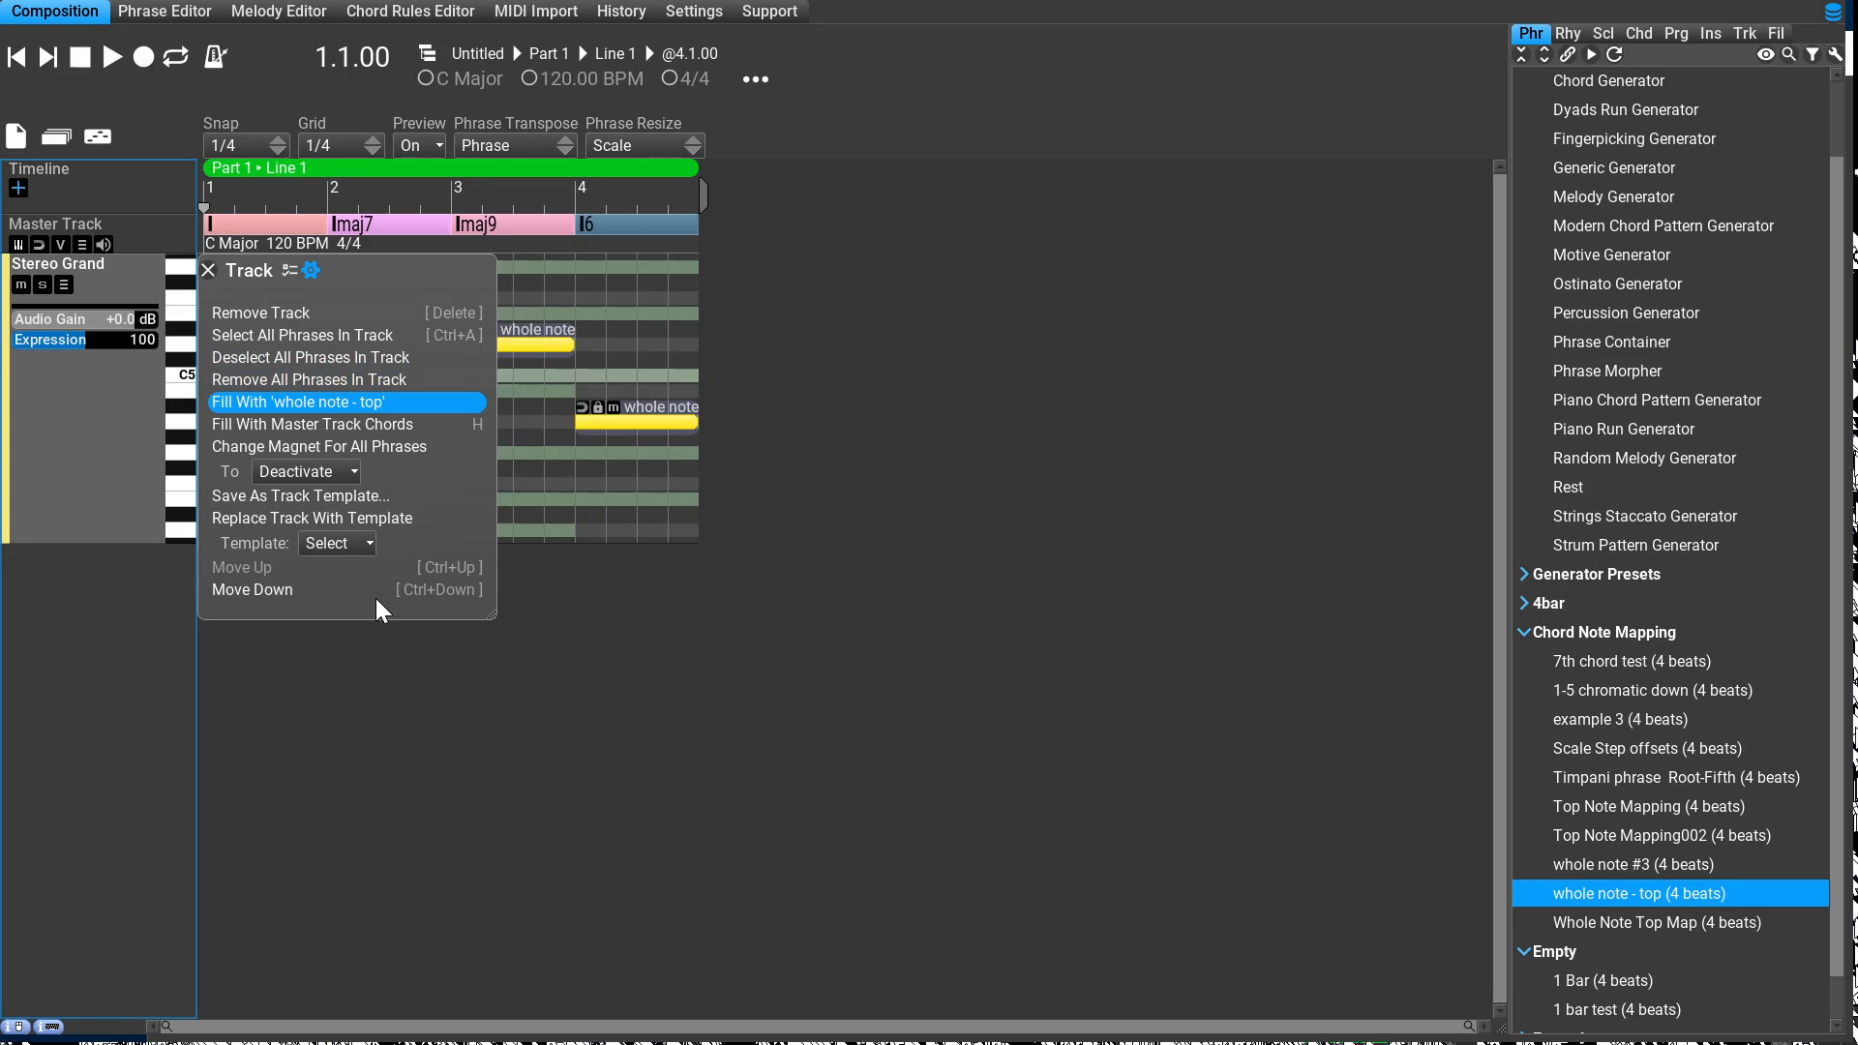
pyautogui.click(315, 410)
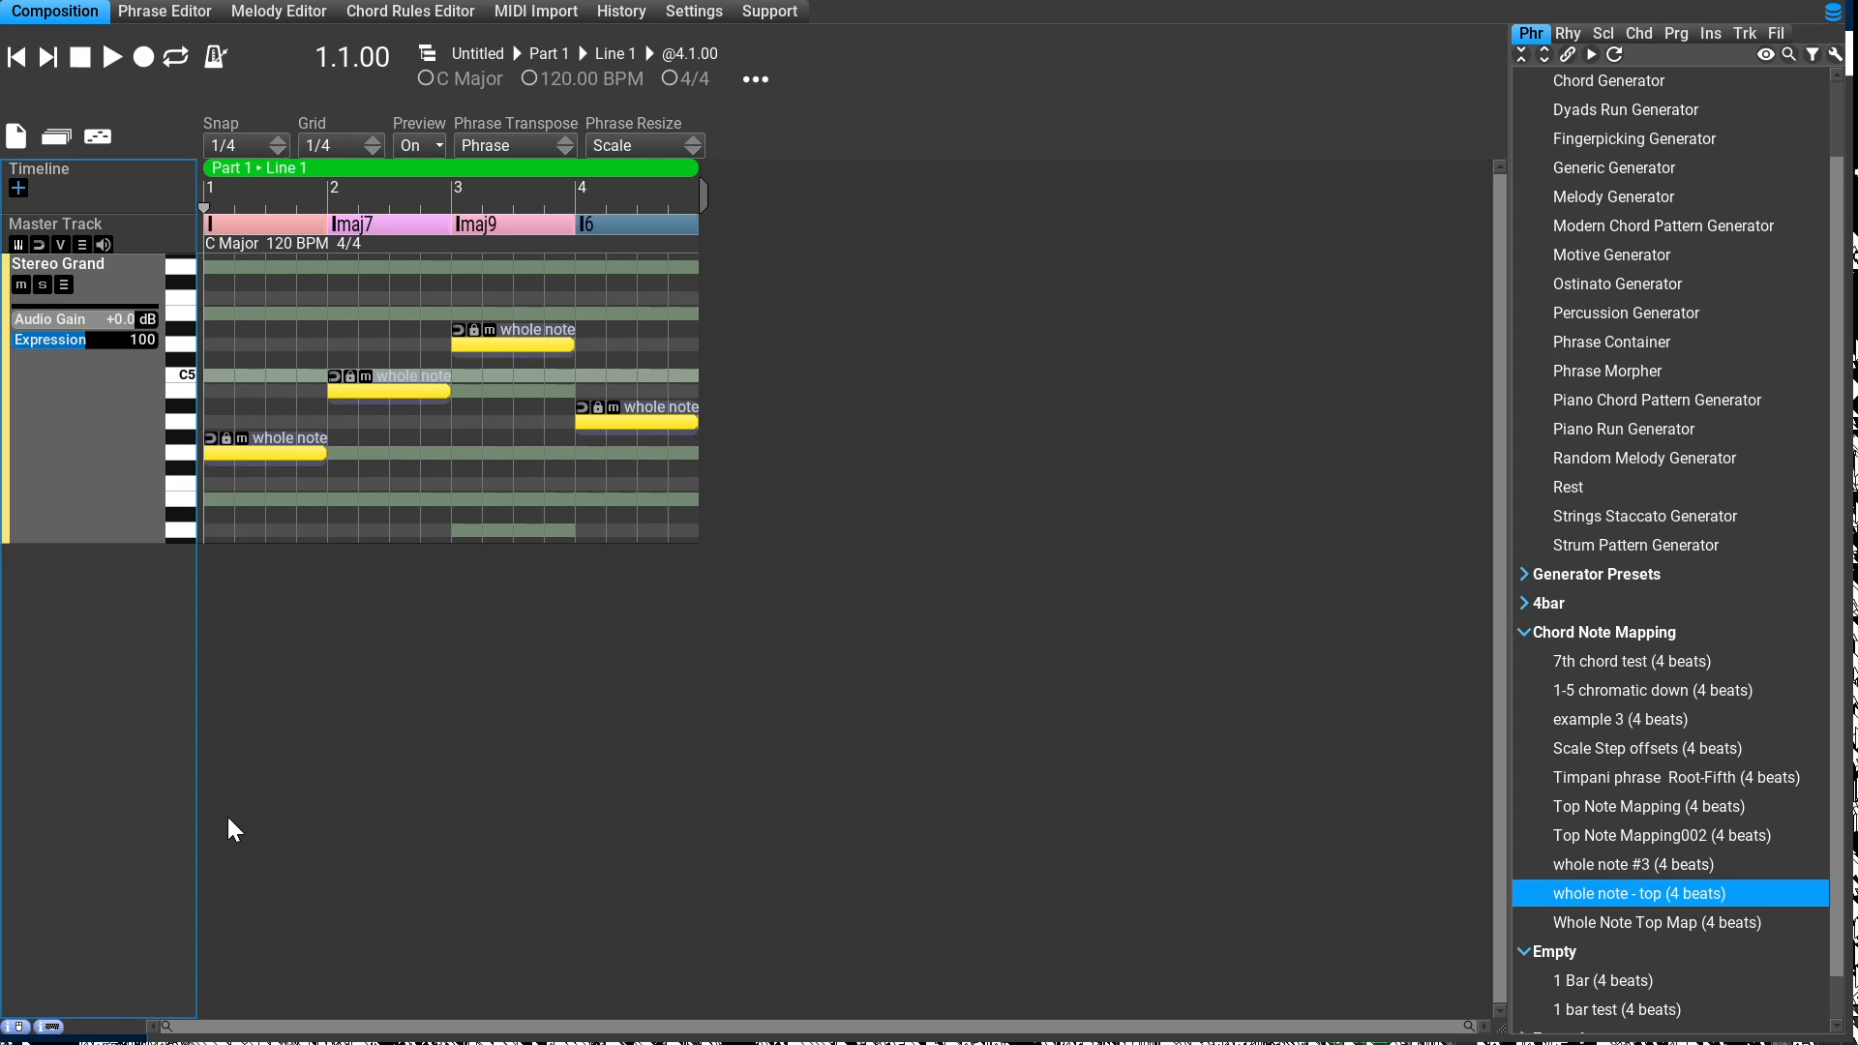
pyautogui.moveTo(228, 816); pyautogui.dragTo(230, 1044)
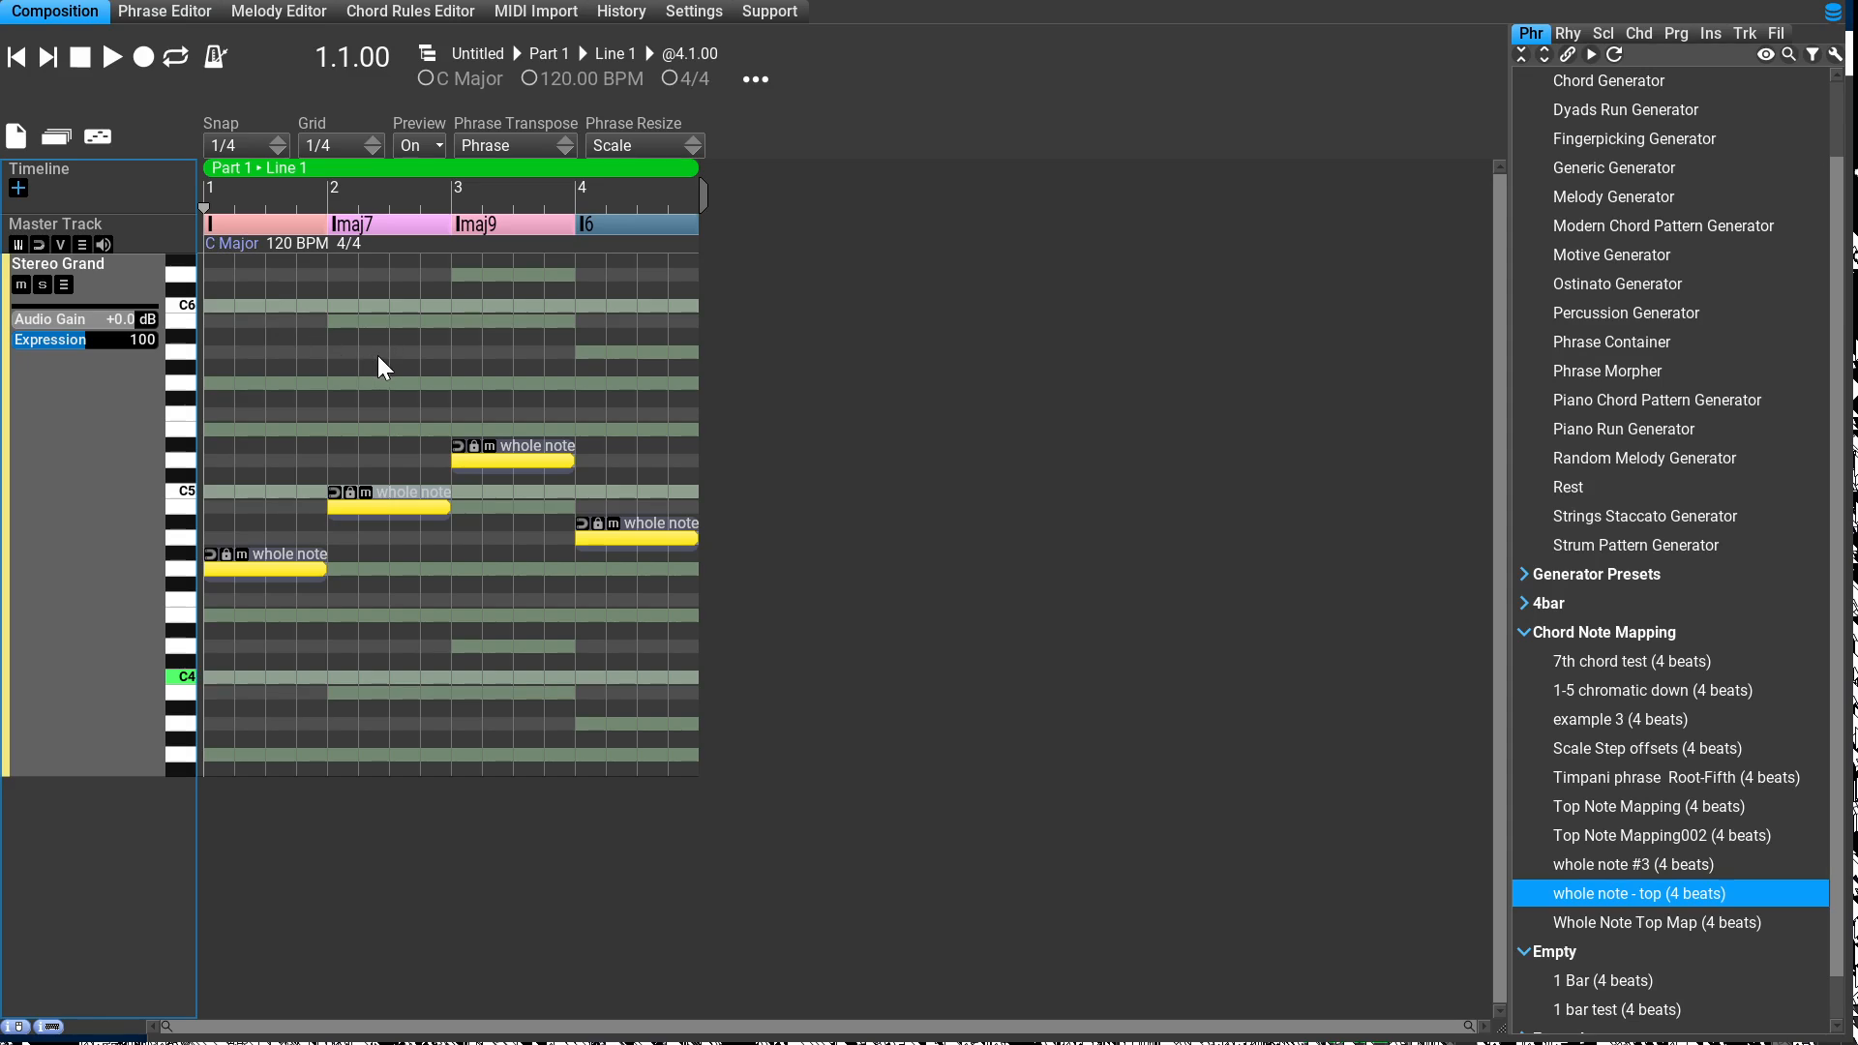
# Step: Examine how the phrase's note sits under each of the four chords and play back the start of the composition
pyautogui.click(349, 862)
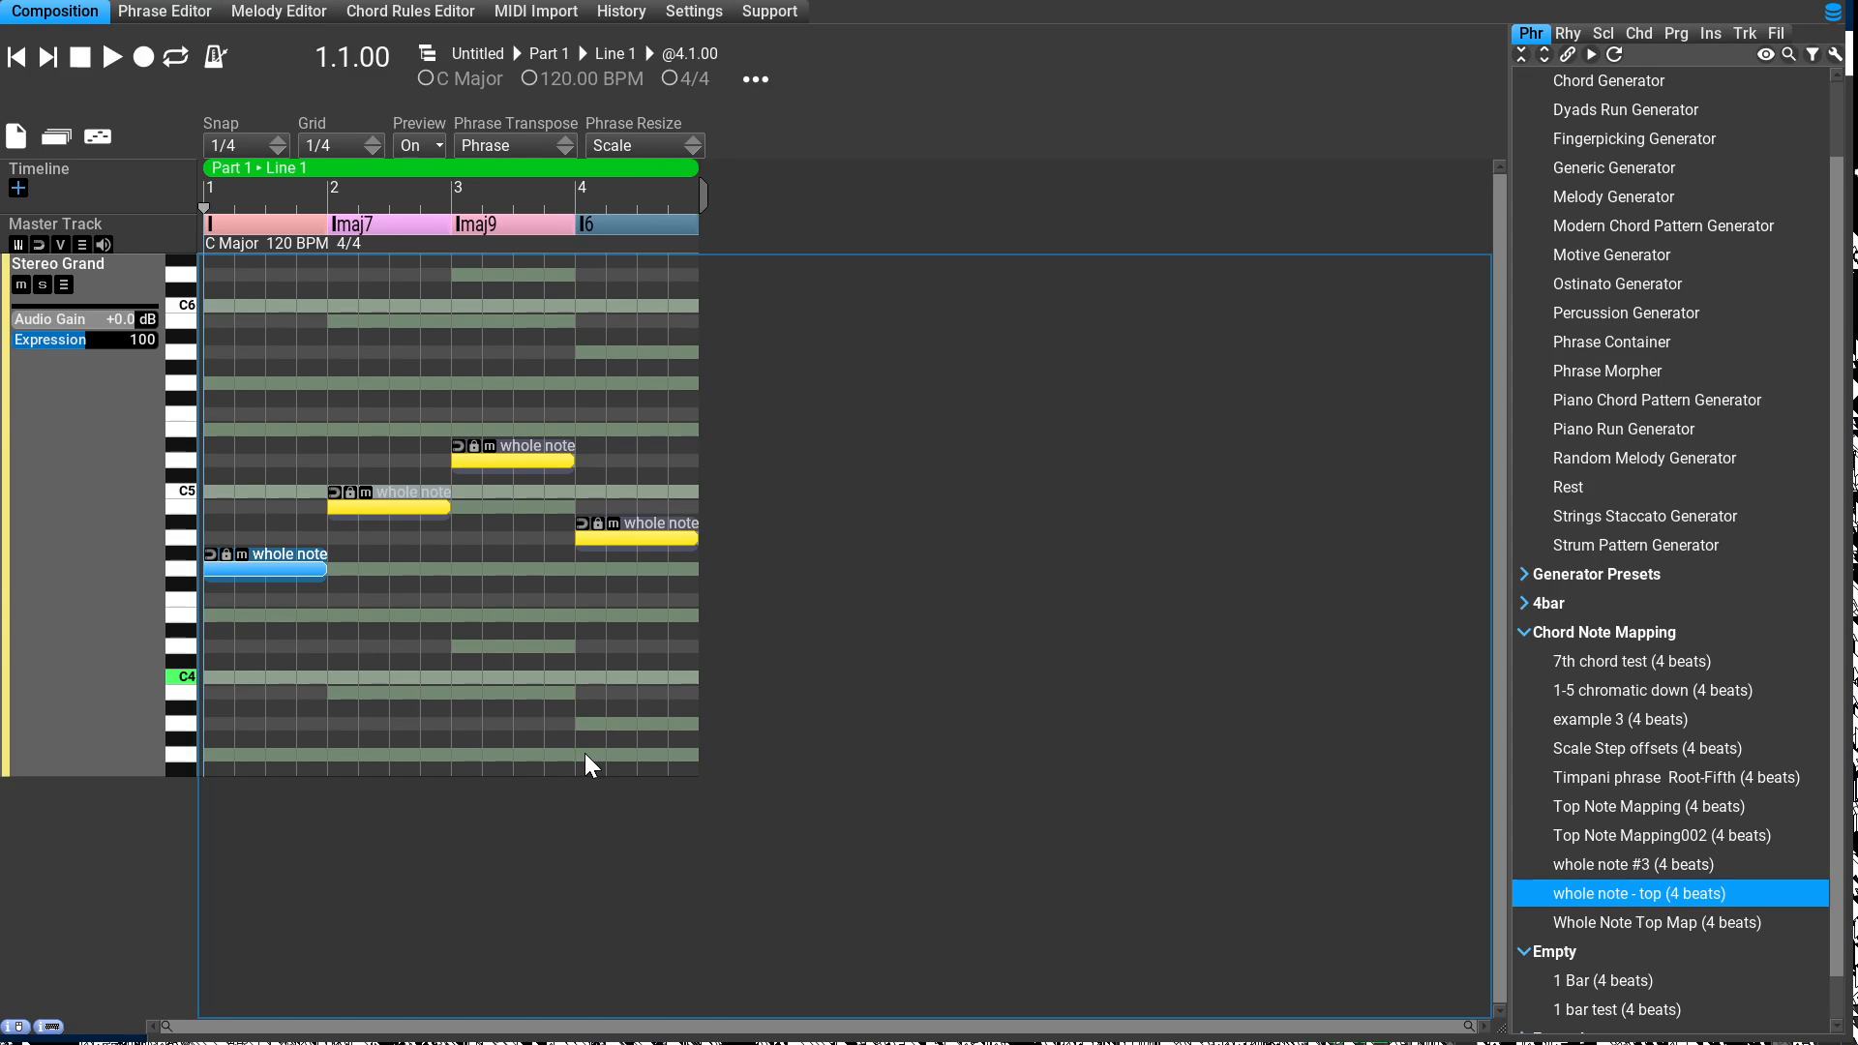
pyautogui.press('Right')
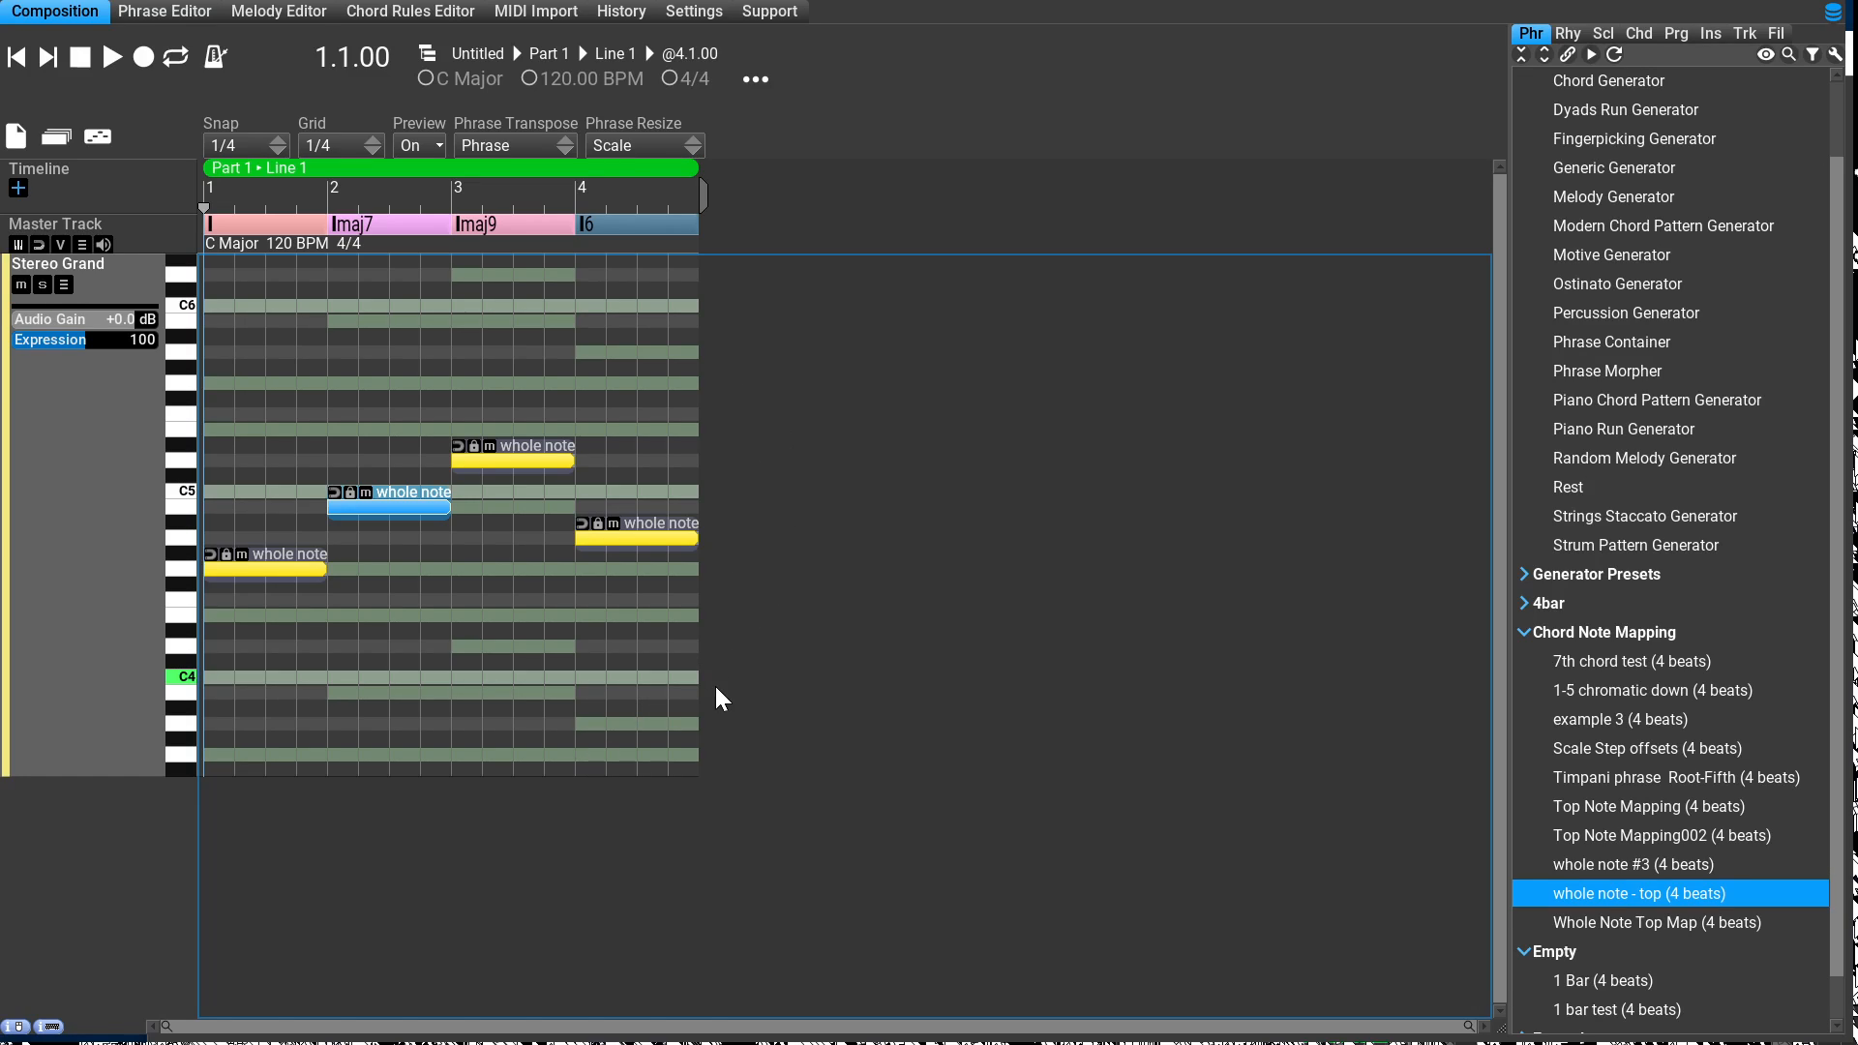
pyautogui.press('Right')
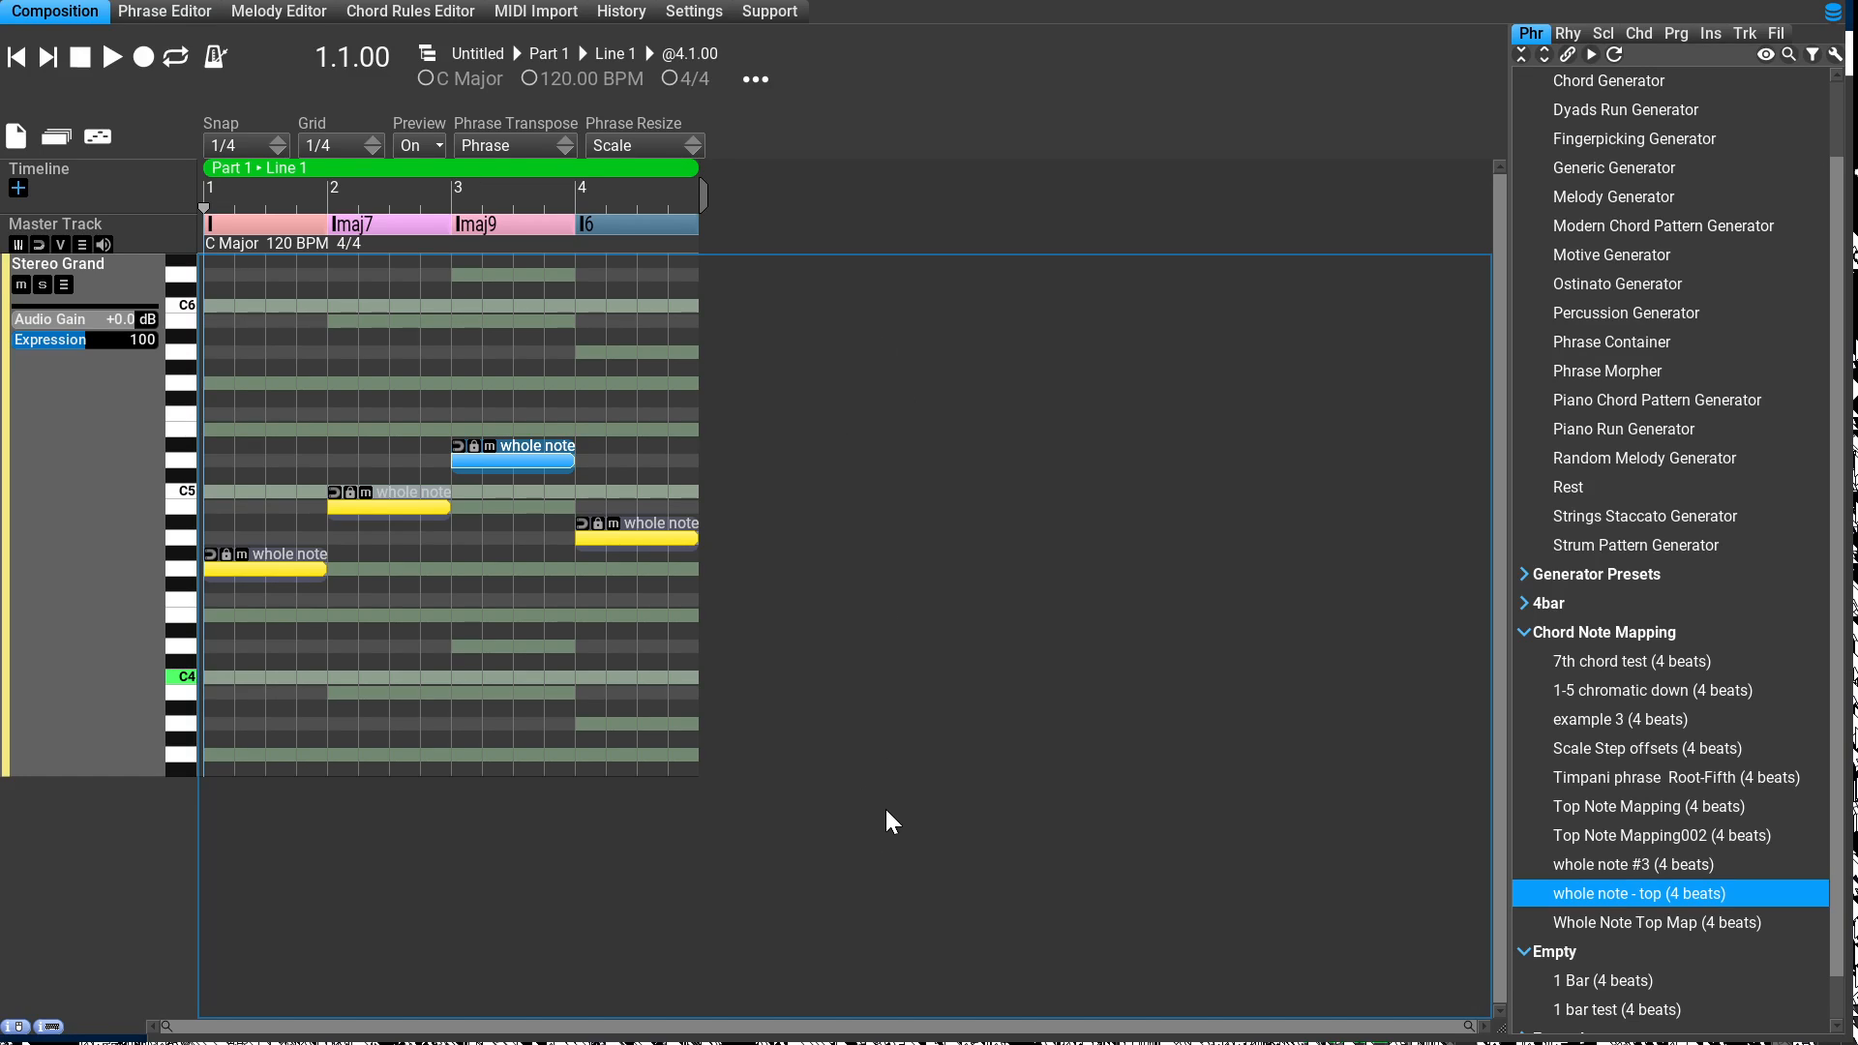
pyautogui.press('Right')
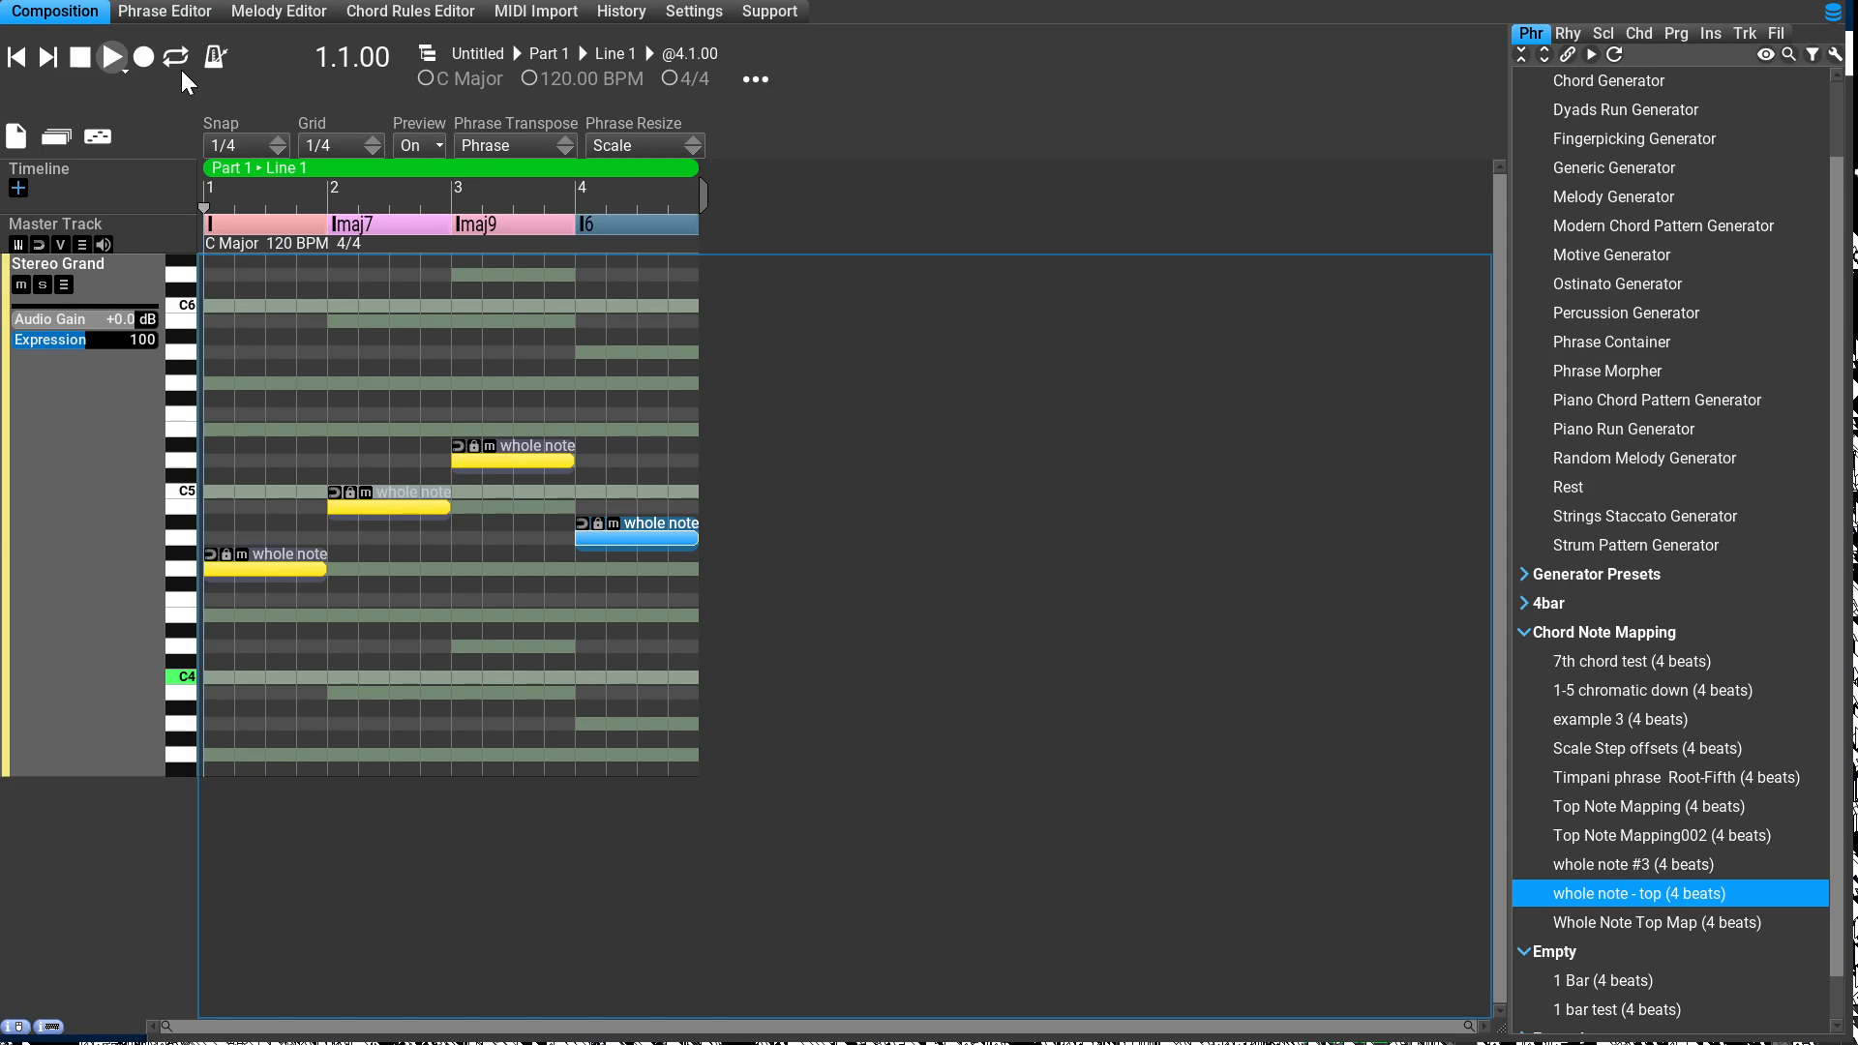
pyautogui.press('space')
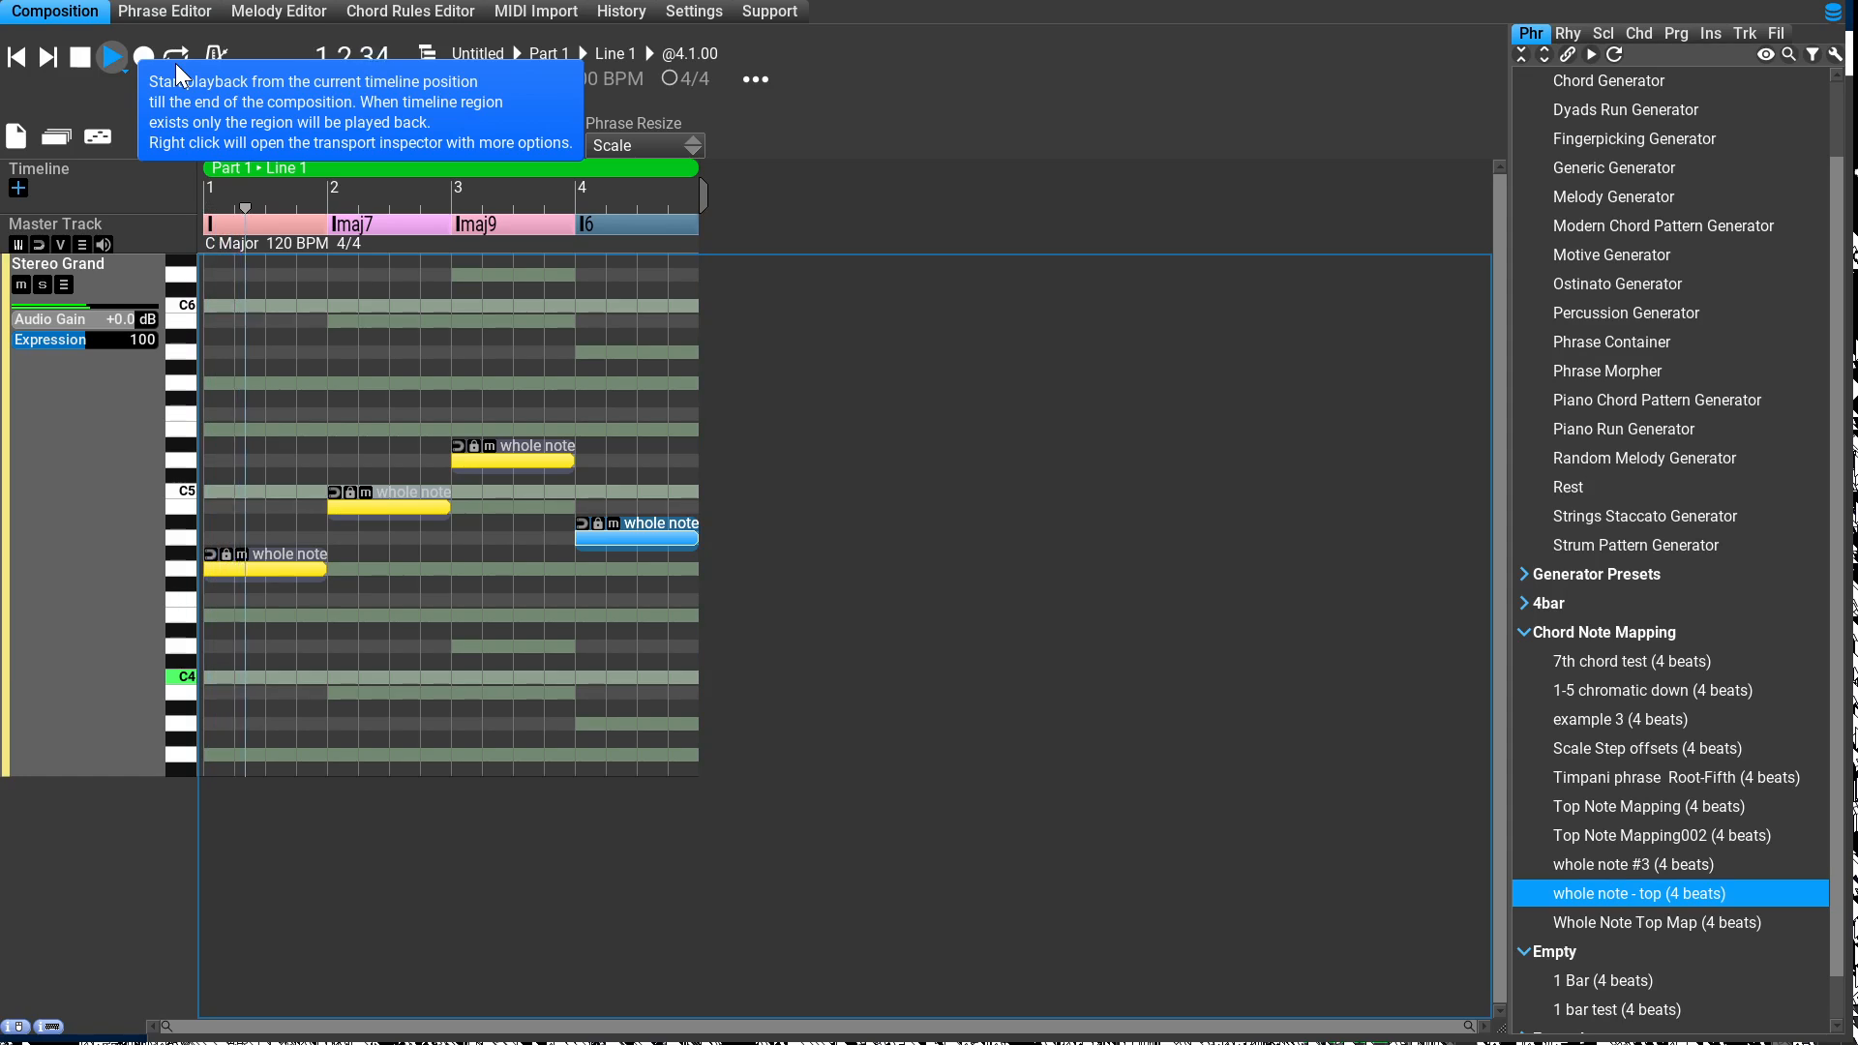
pyautogui.press('space')
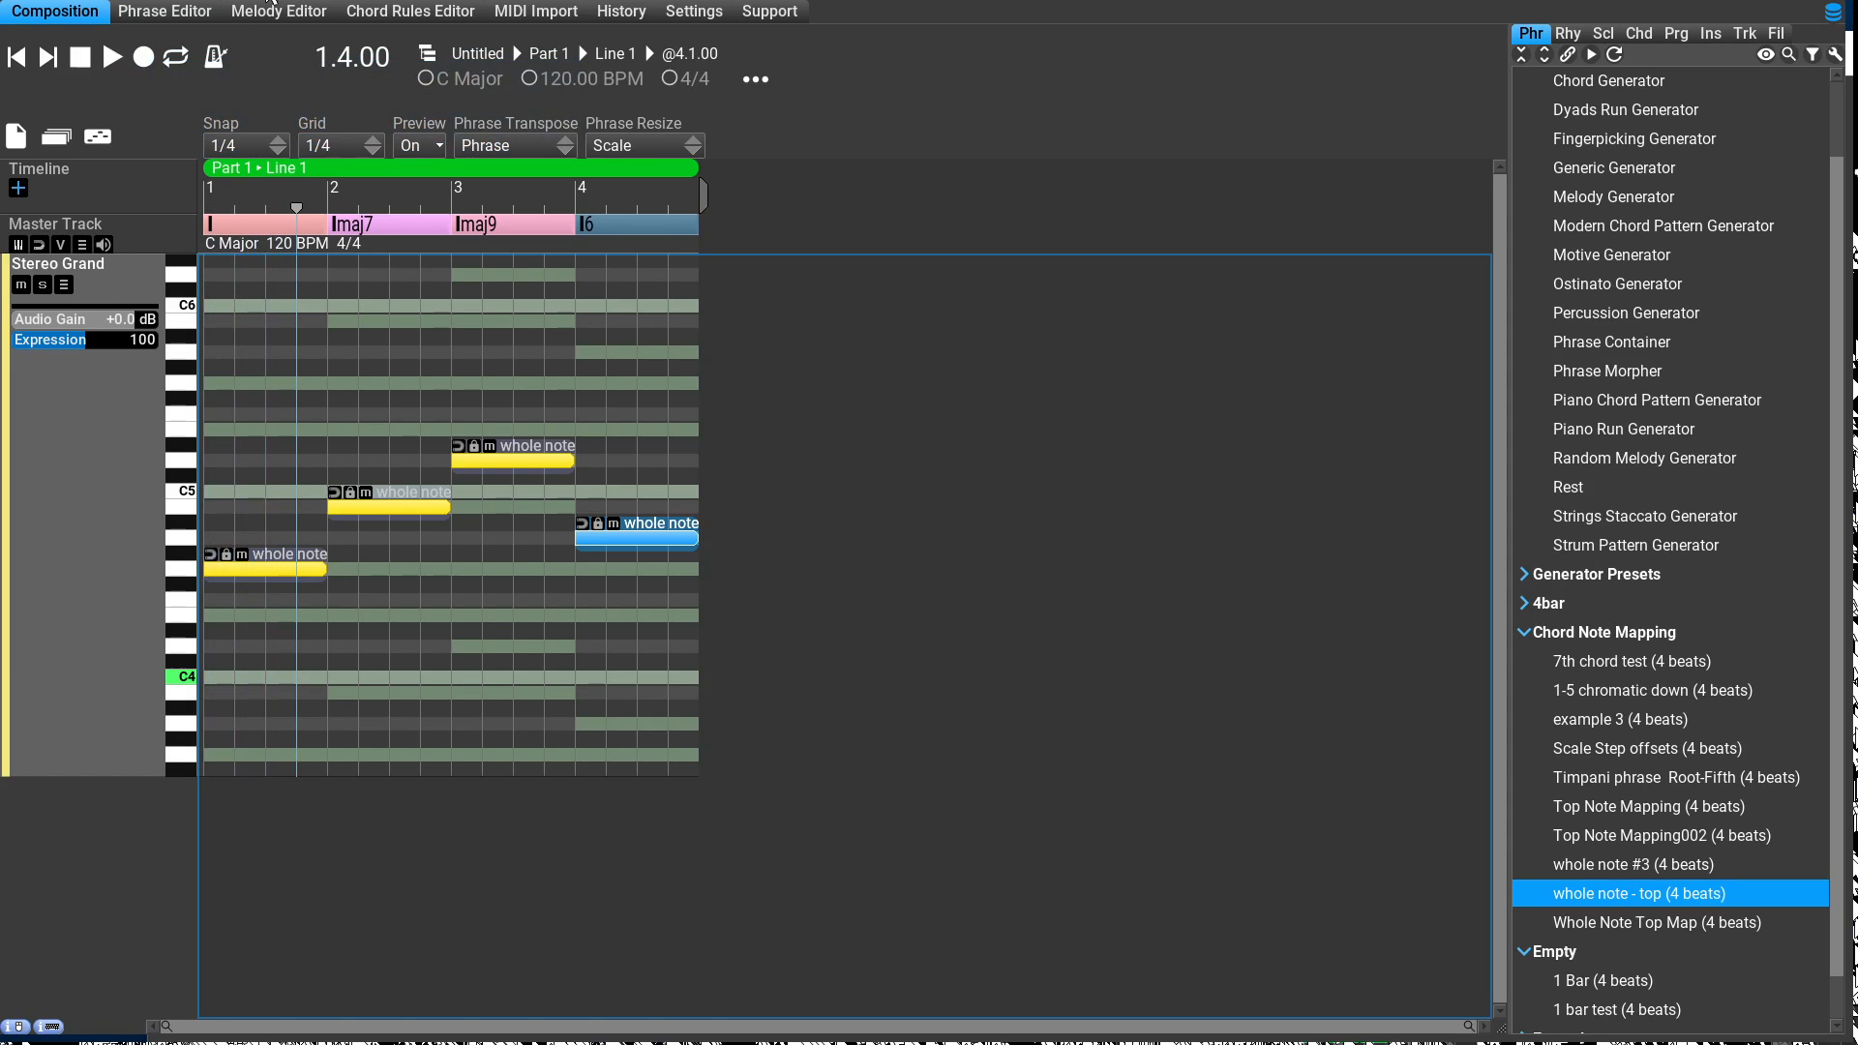
pyautogui.click(212, 15)
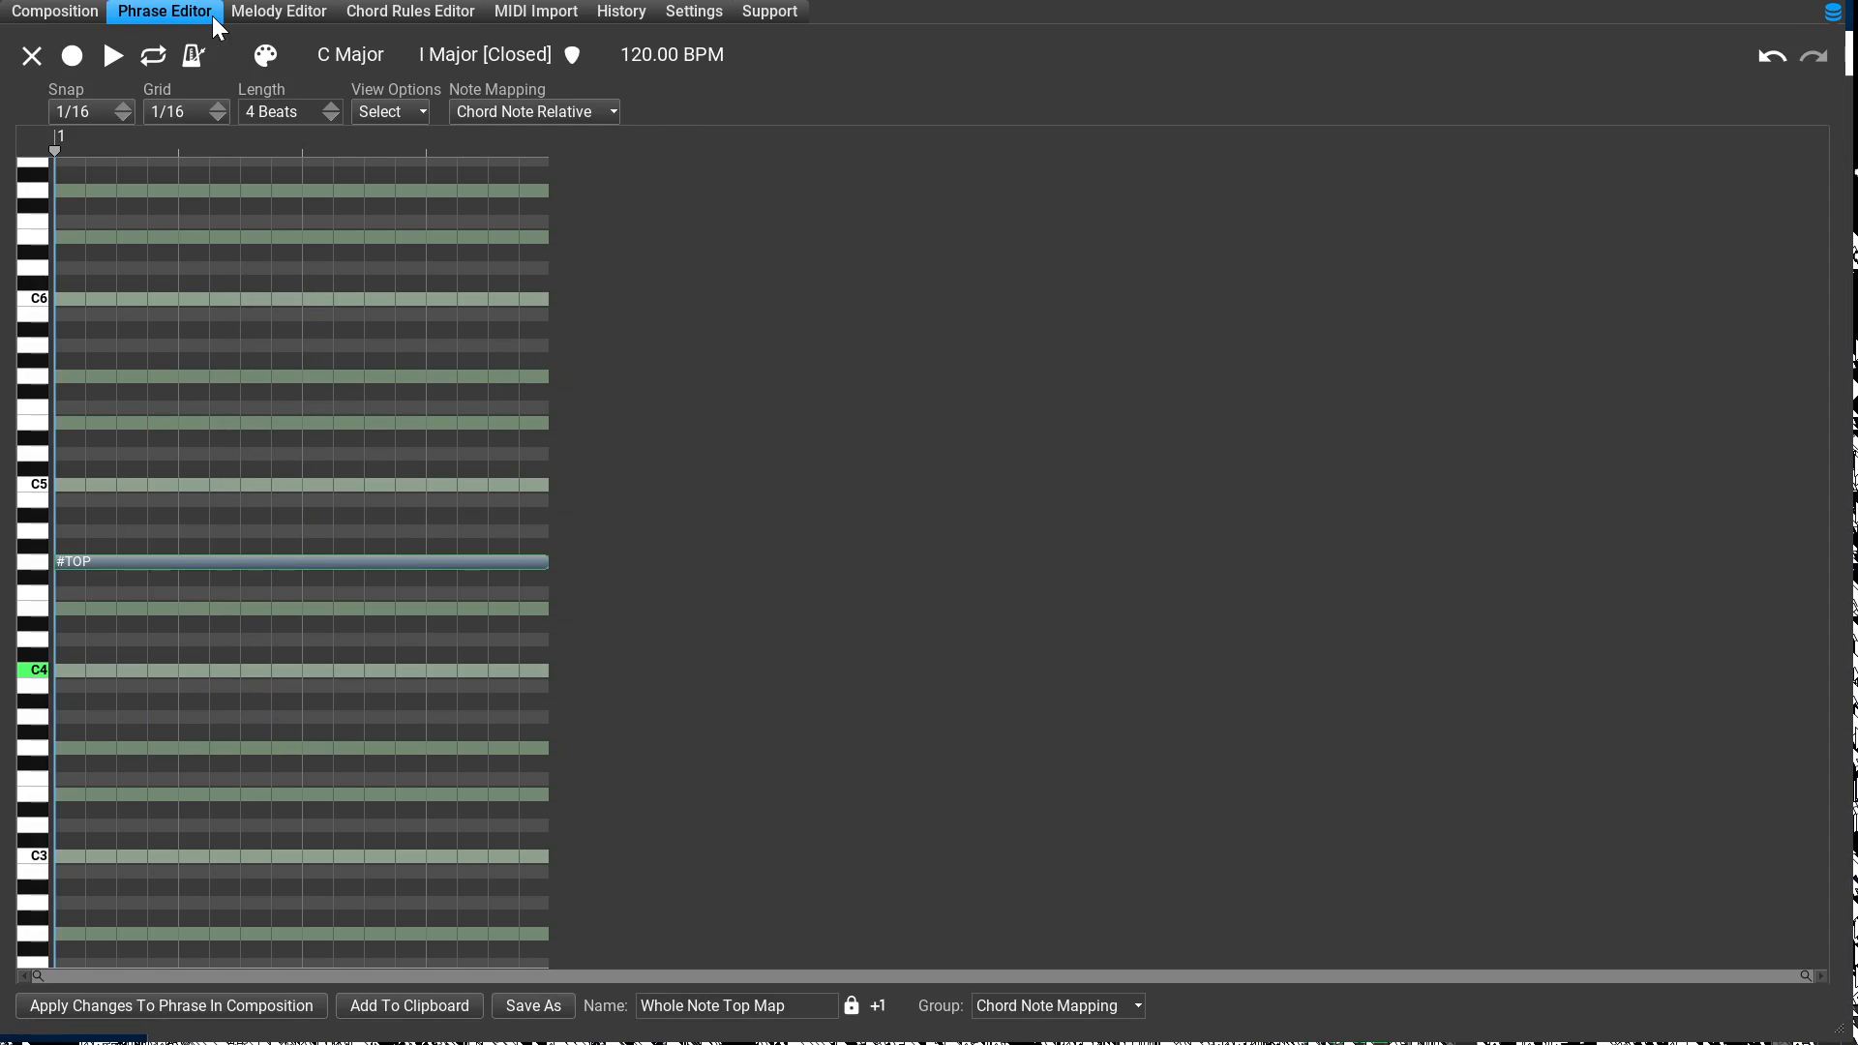
pyautogui.click(56, 10)
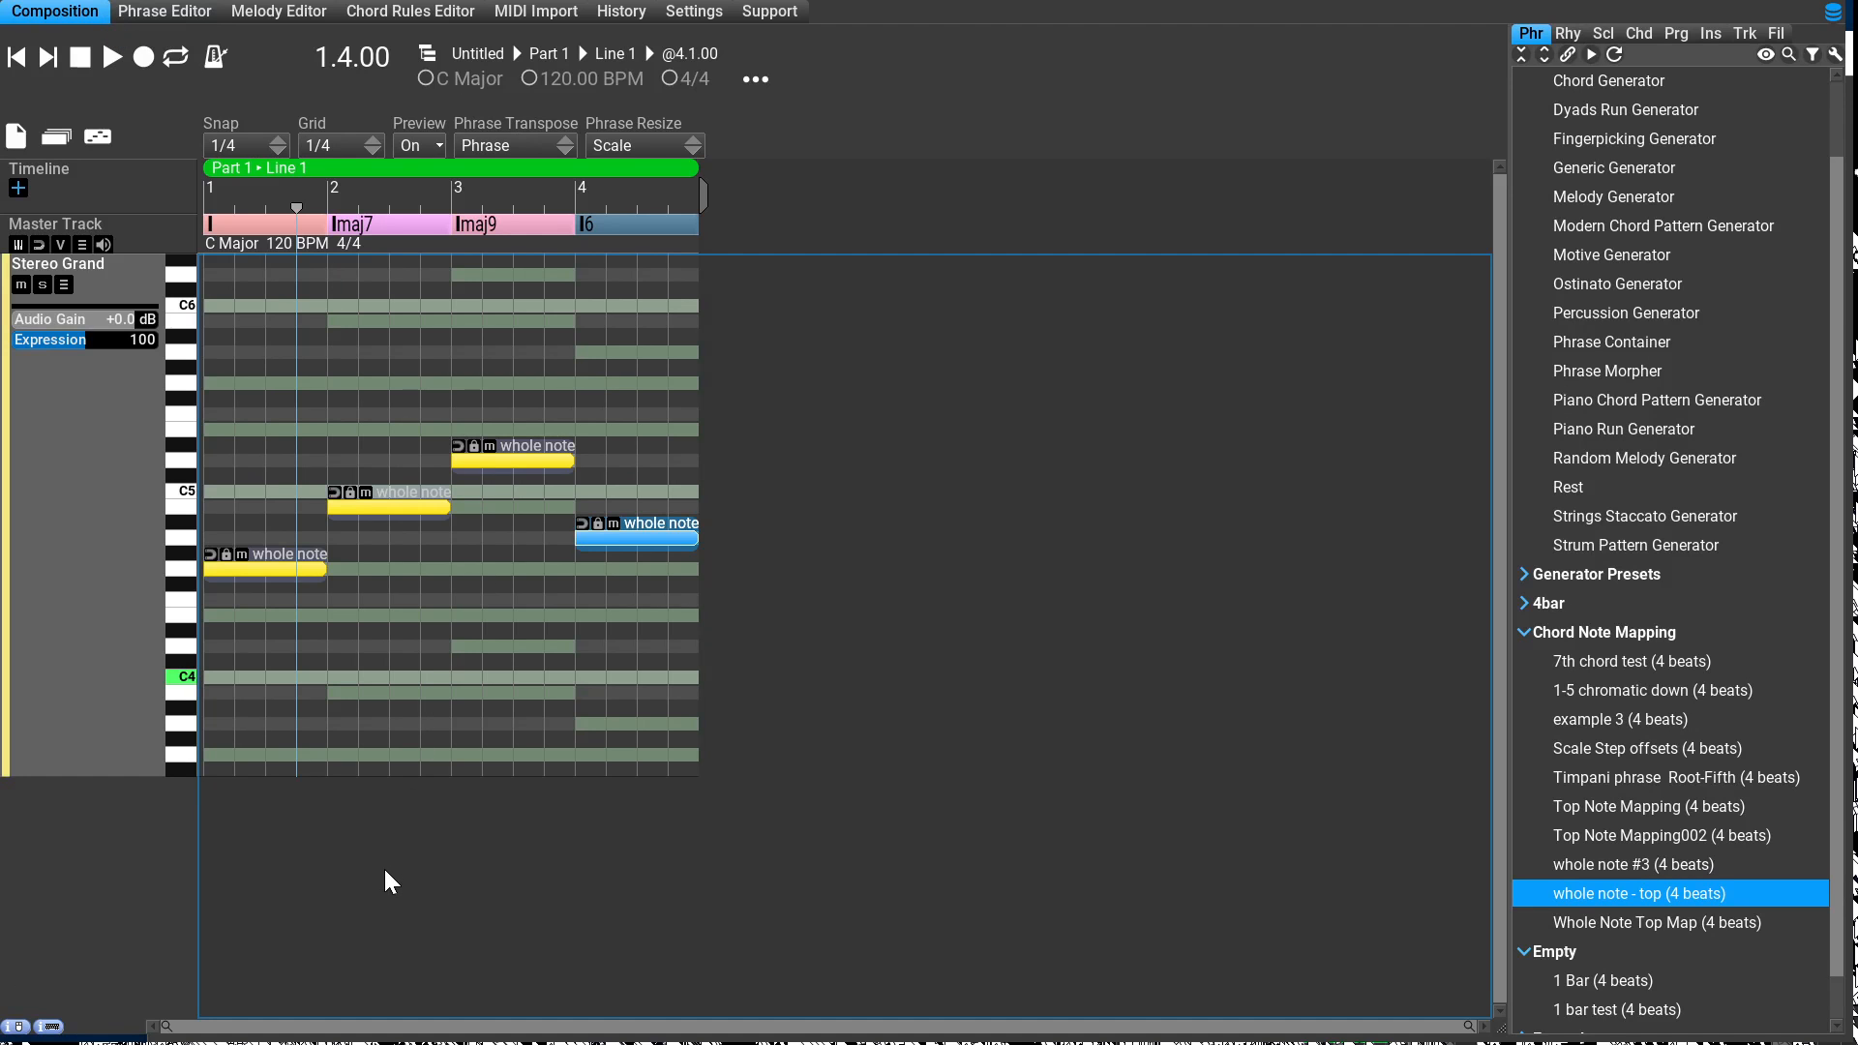
pyautogui.press('Left')
pyautogui.hotkey('ctrl', 'v')
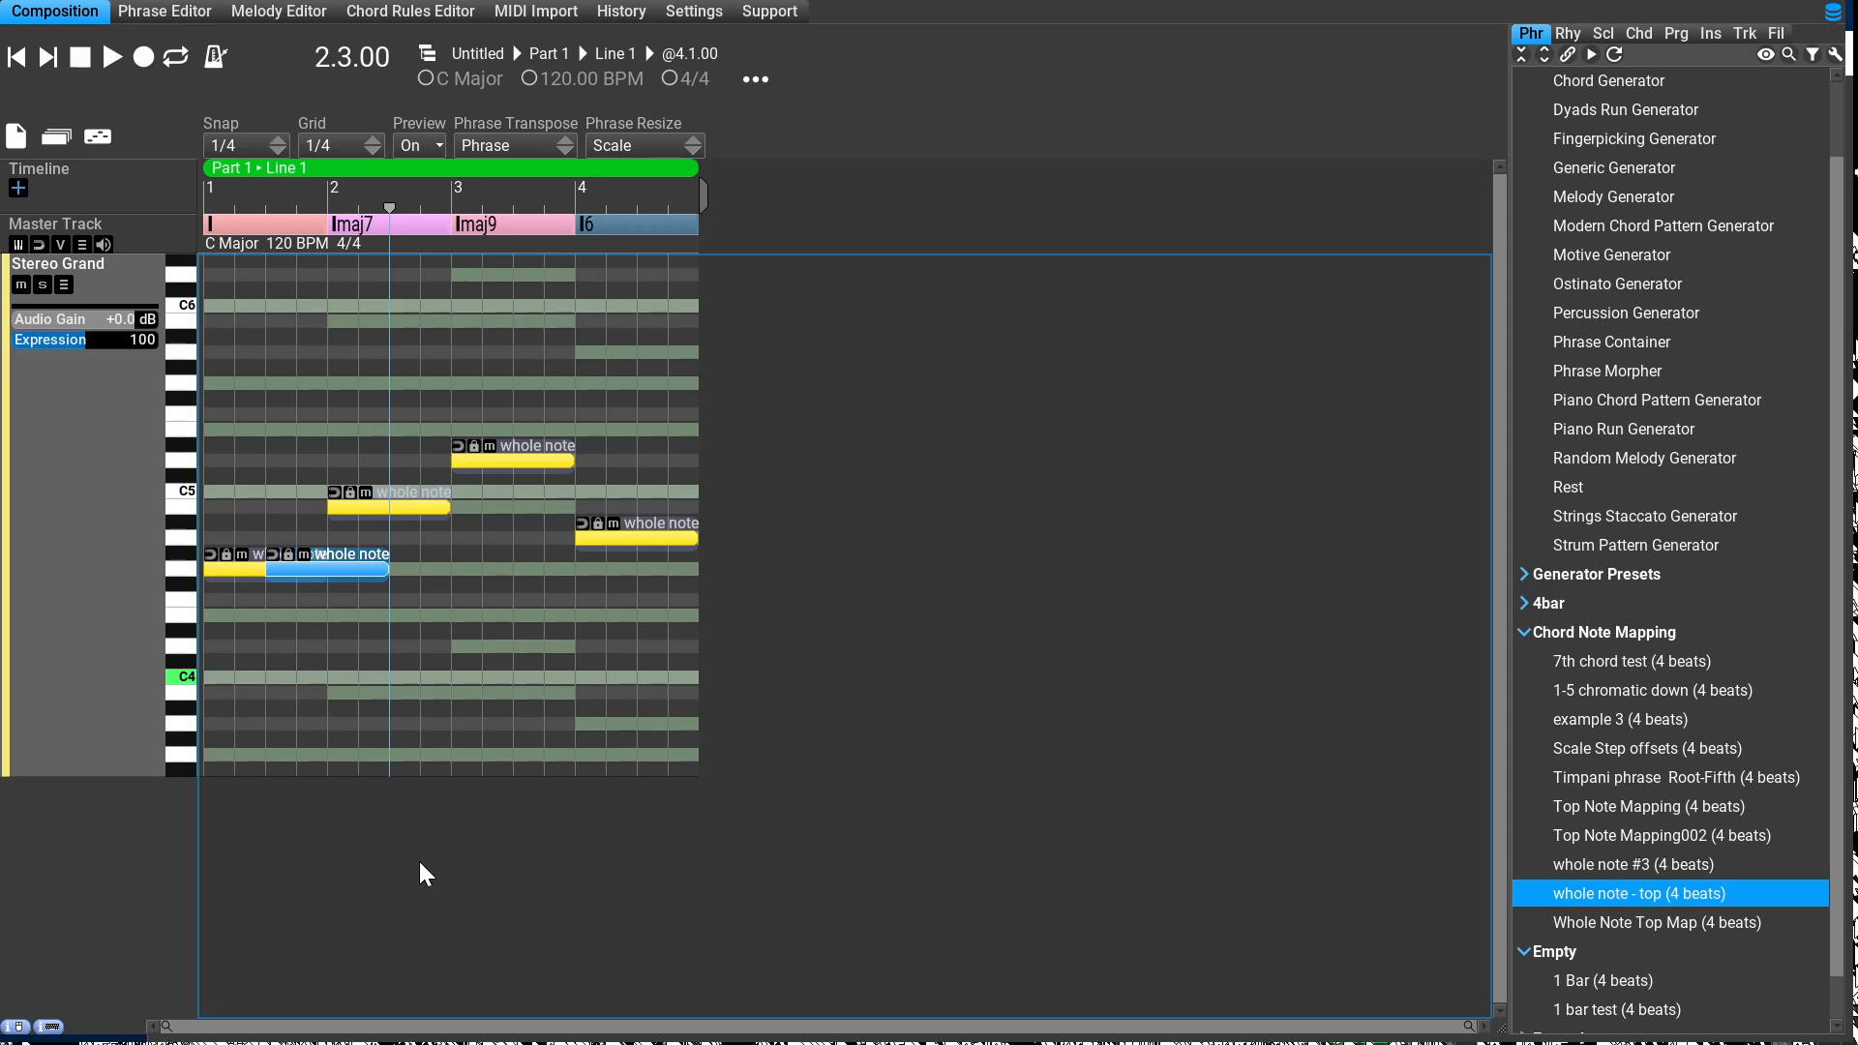
pyautogui.hotkey('ctrl', 'z')
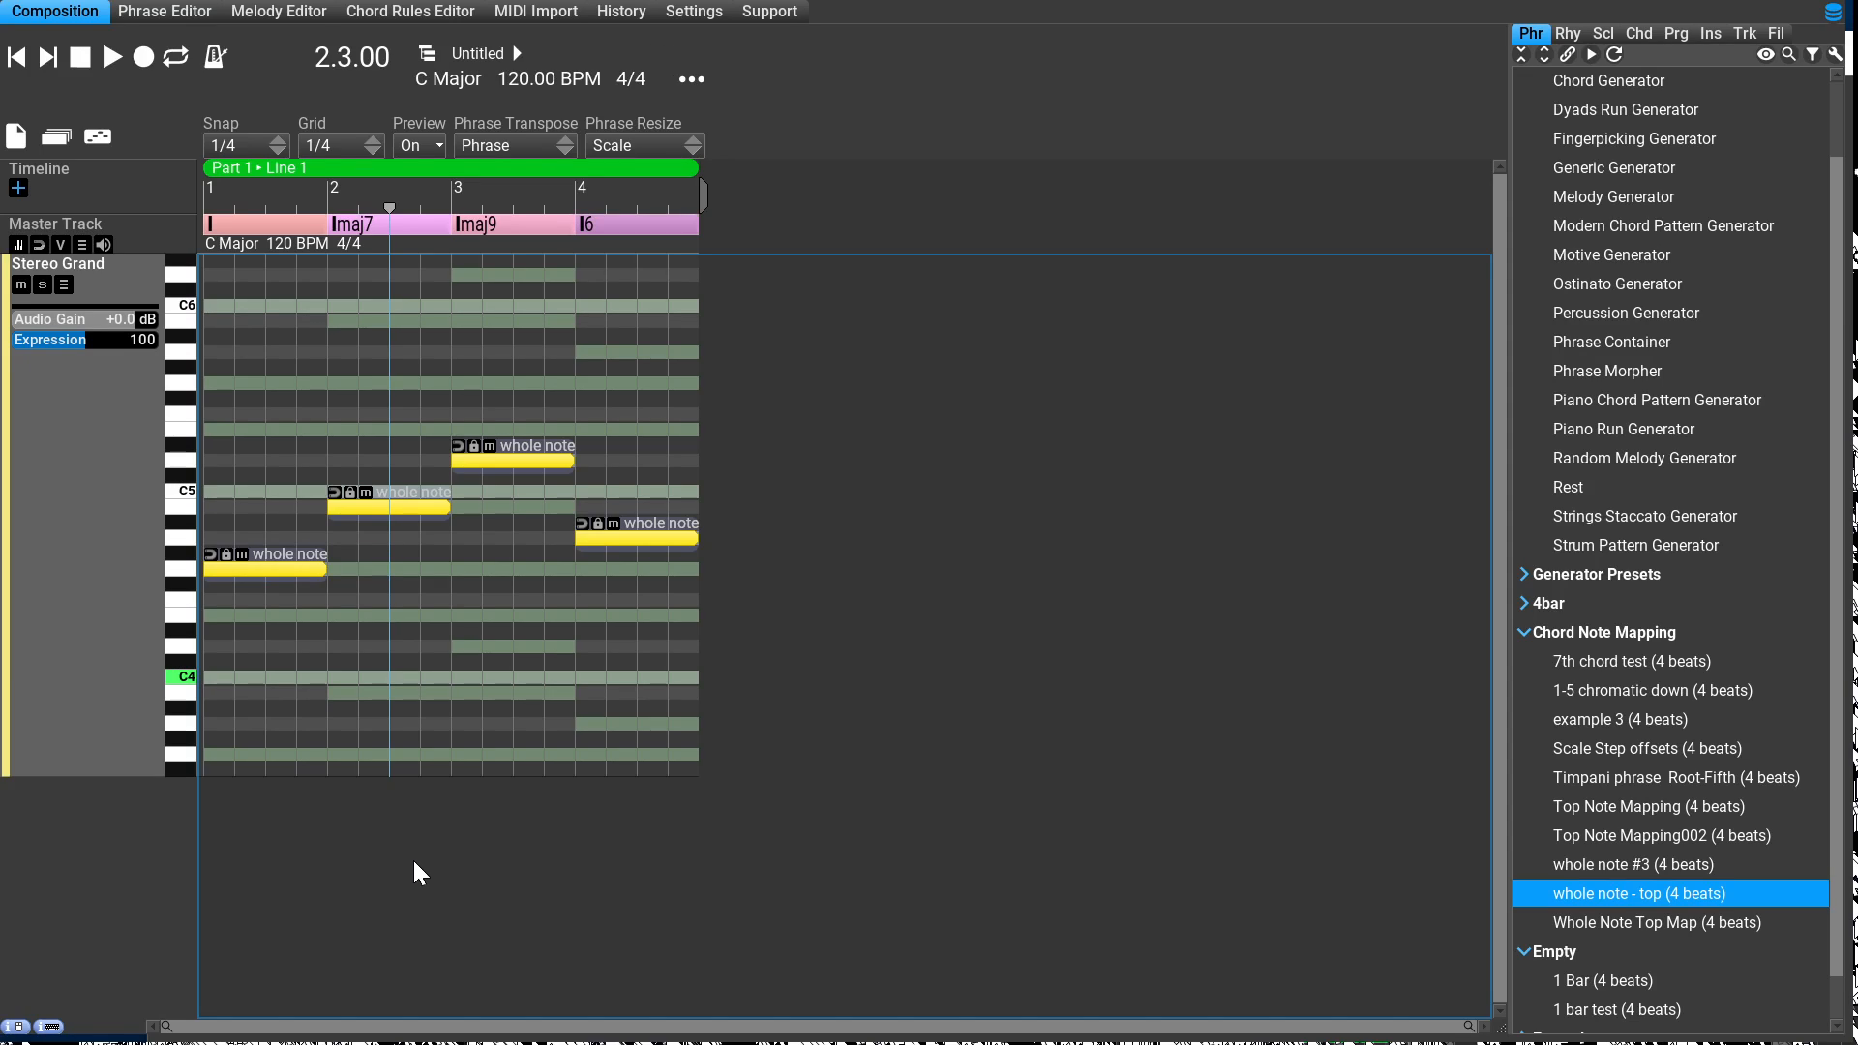
# Step: Change the note of the bar 1 phrase to chord note #3 and apply the change in the composition
pyautogui.press('Left')
pyautogui.doubleClick(290, 558)
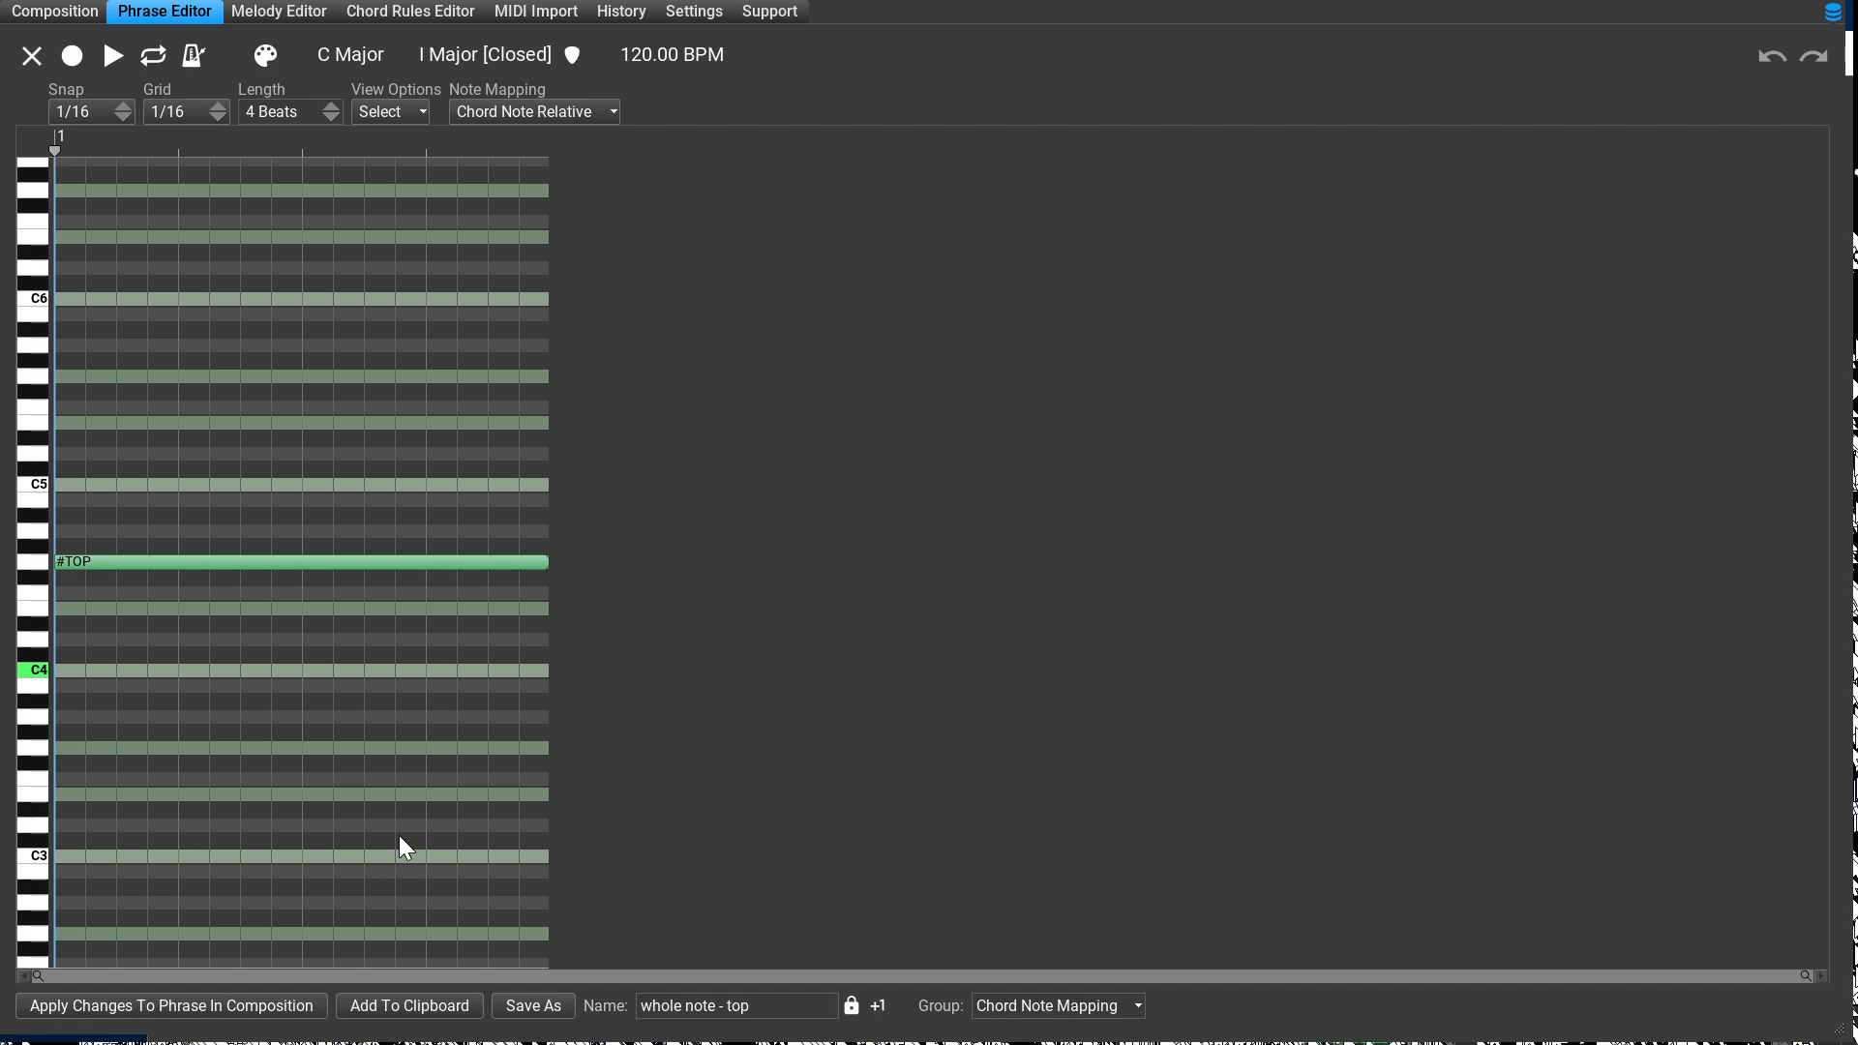
pyautogui.click(266, 559)
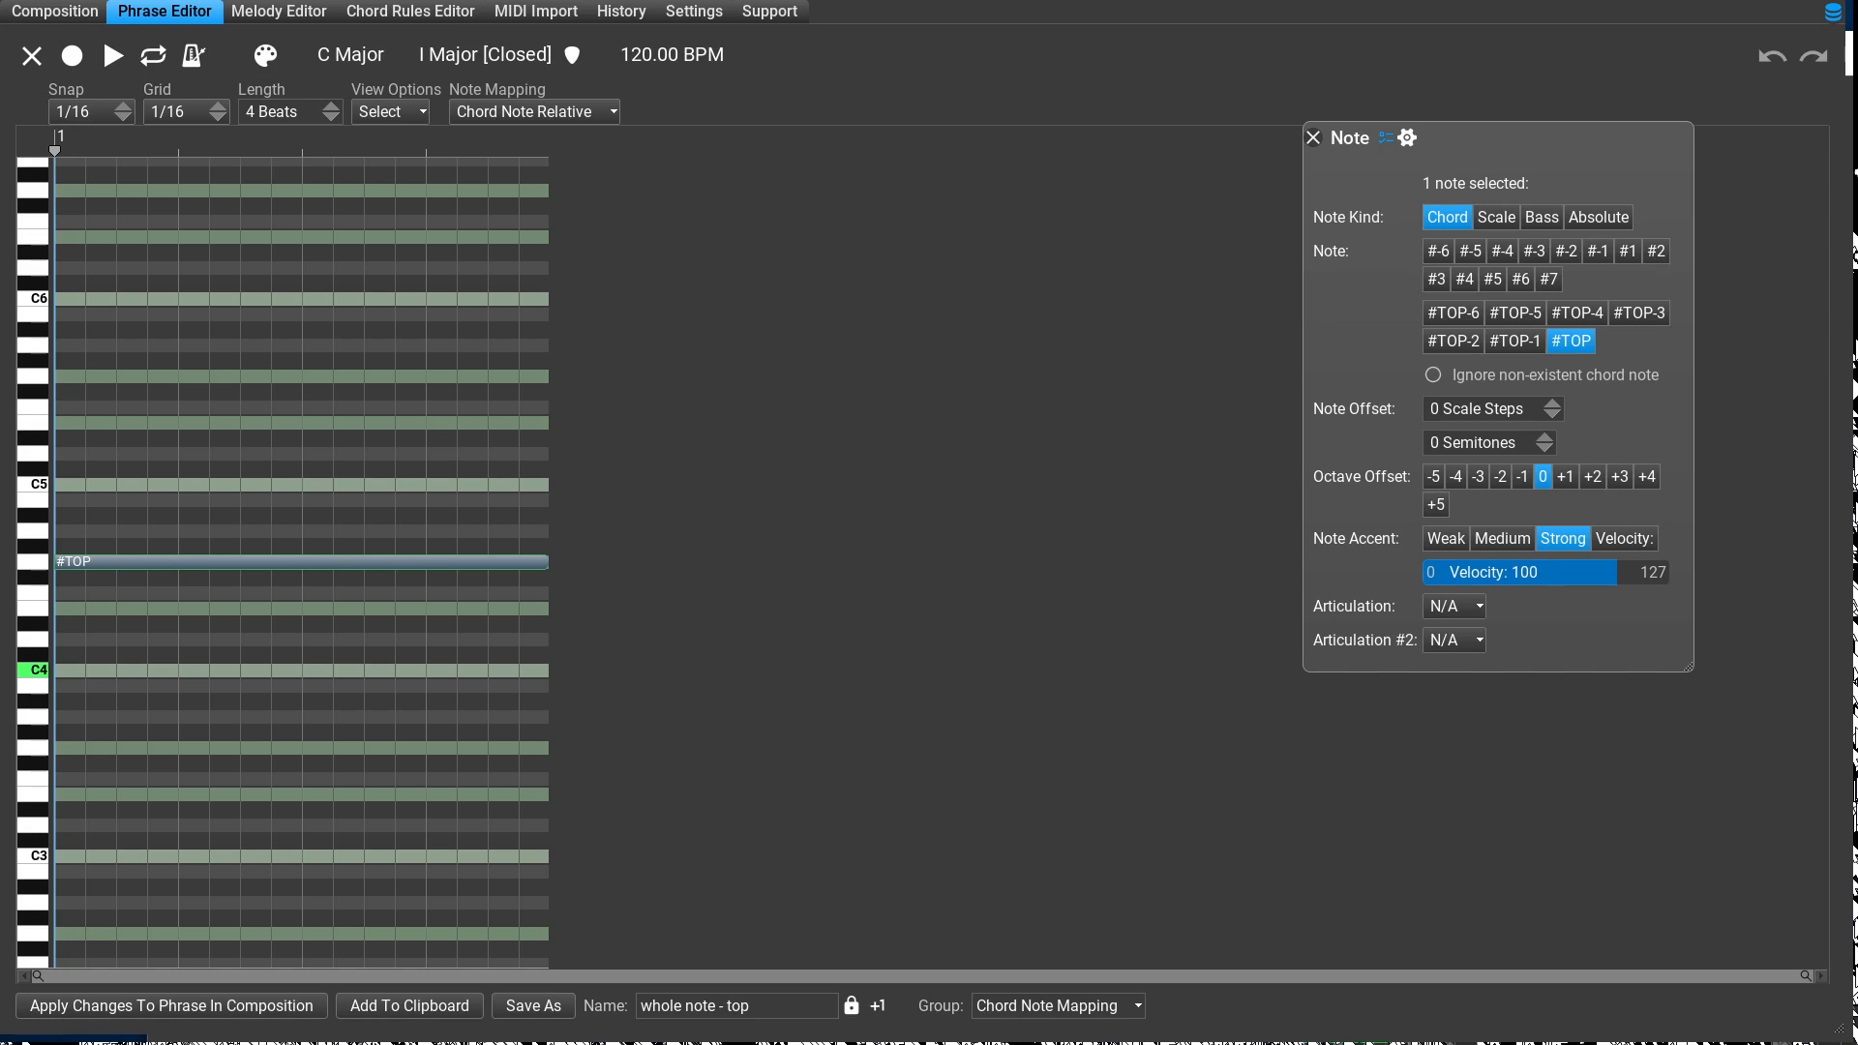
pyautogui.click(1435, 279)
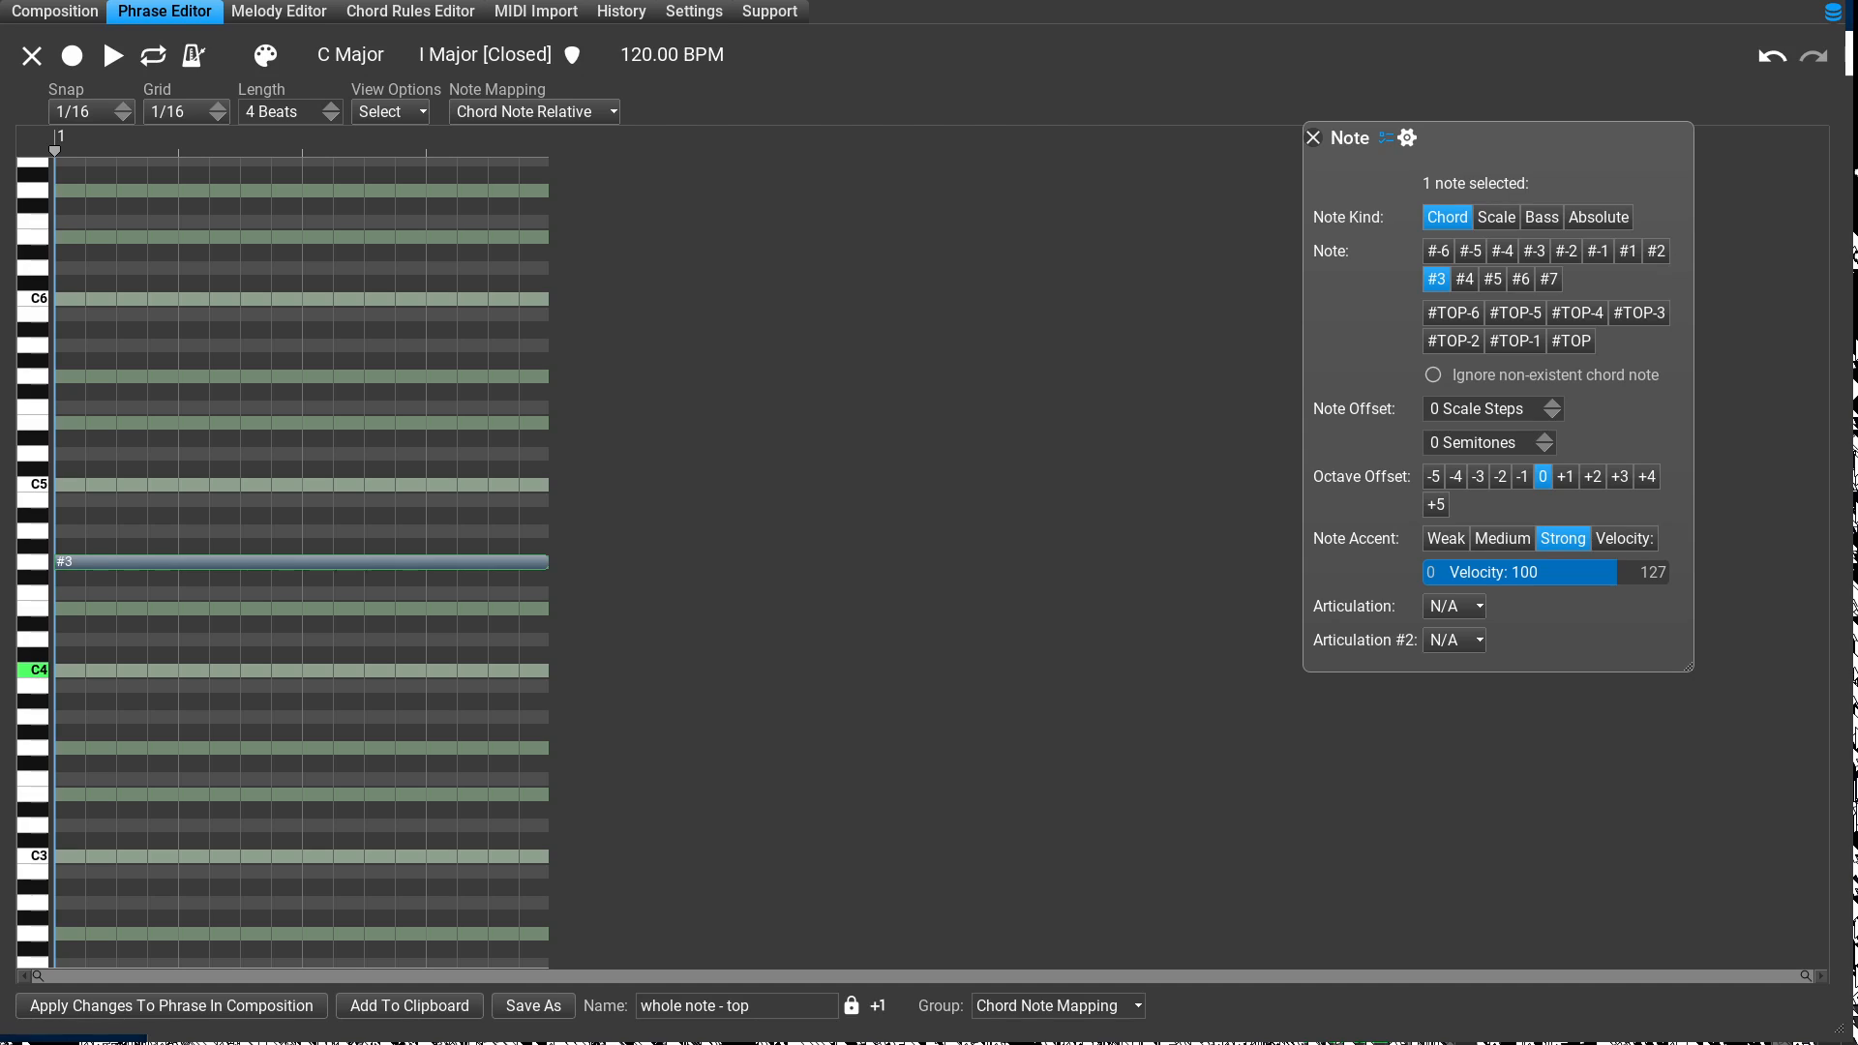
pyautogui.click(171, 1005)
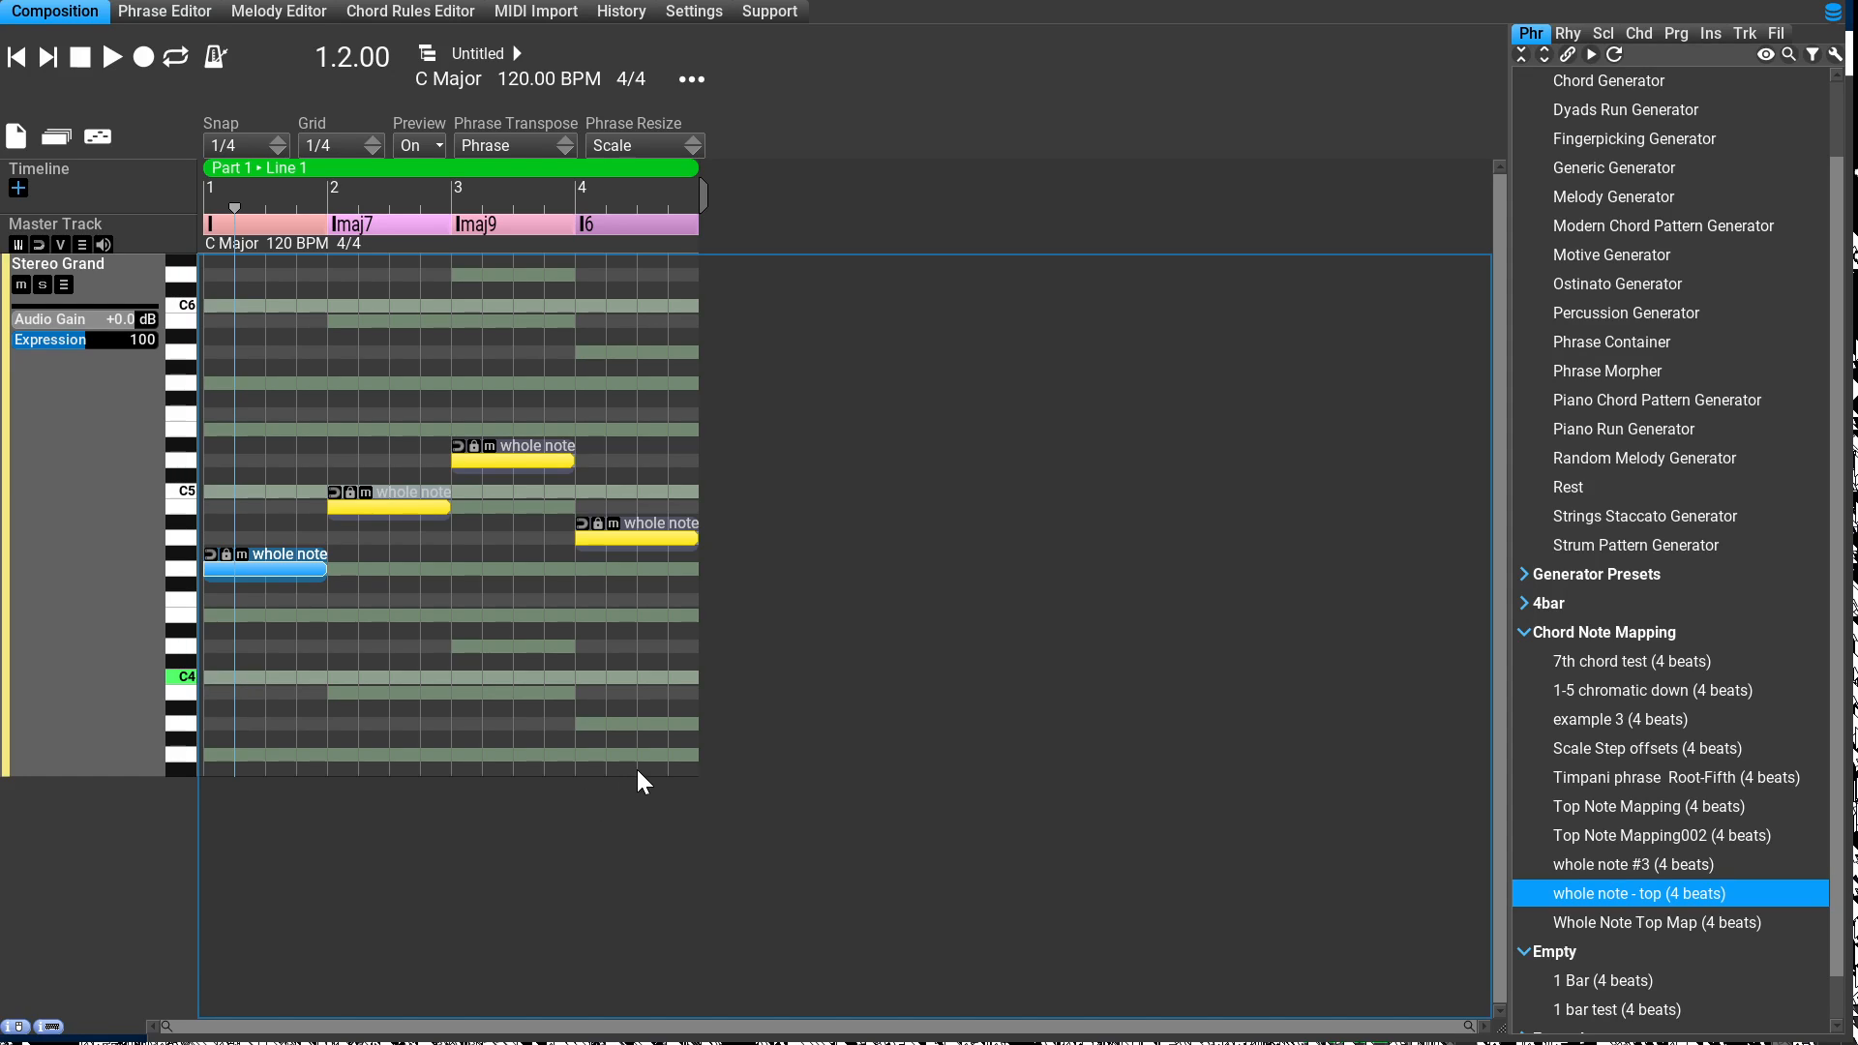
# Step: Remap the note of the phrase under the Imaj7 chord to #3 and apply it in the composition
pyautogui.press('e')
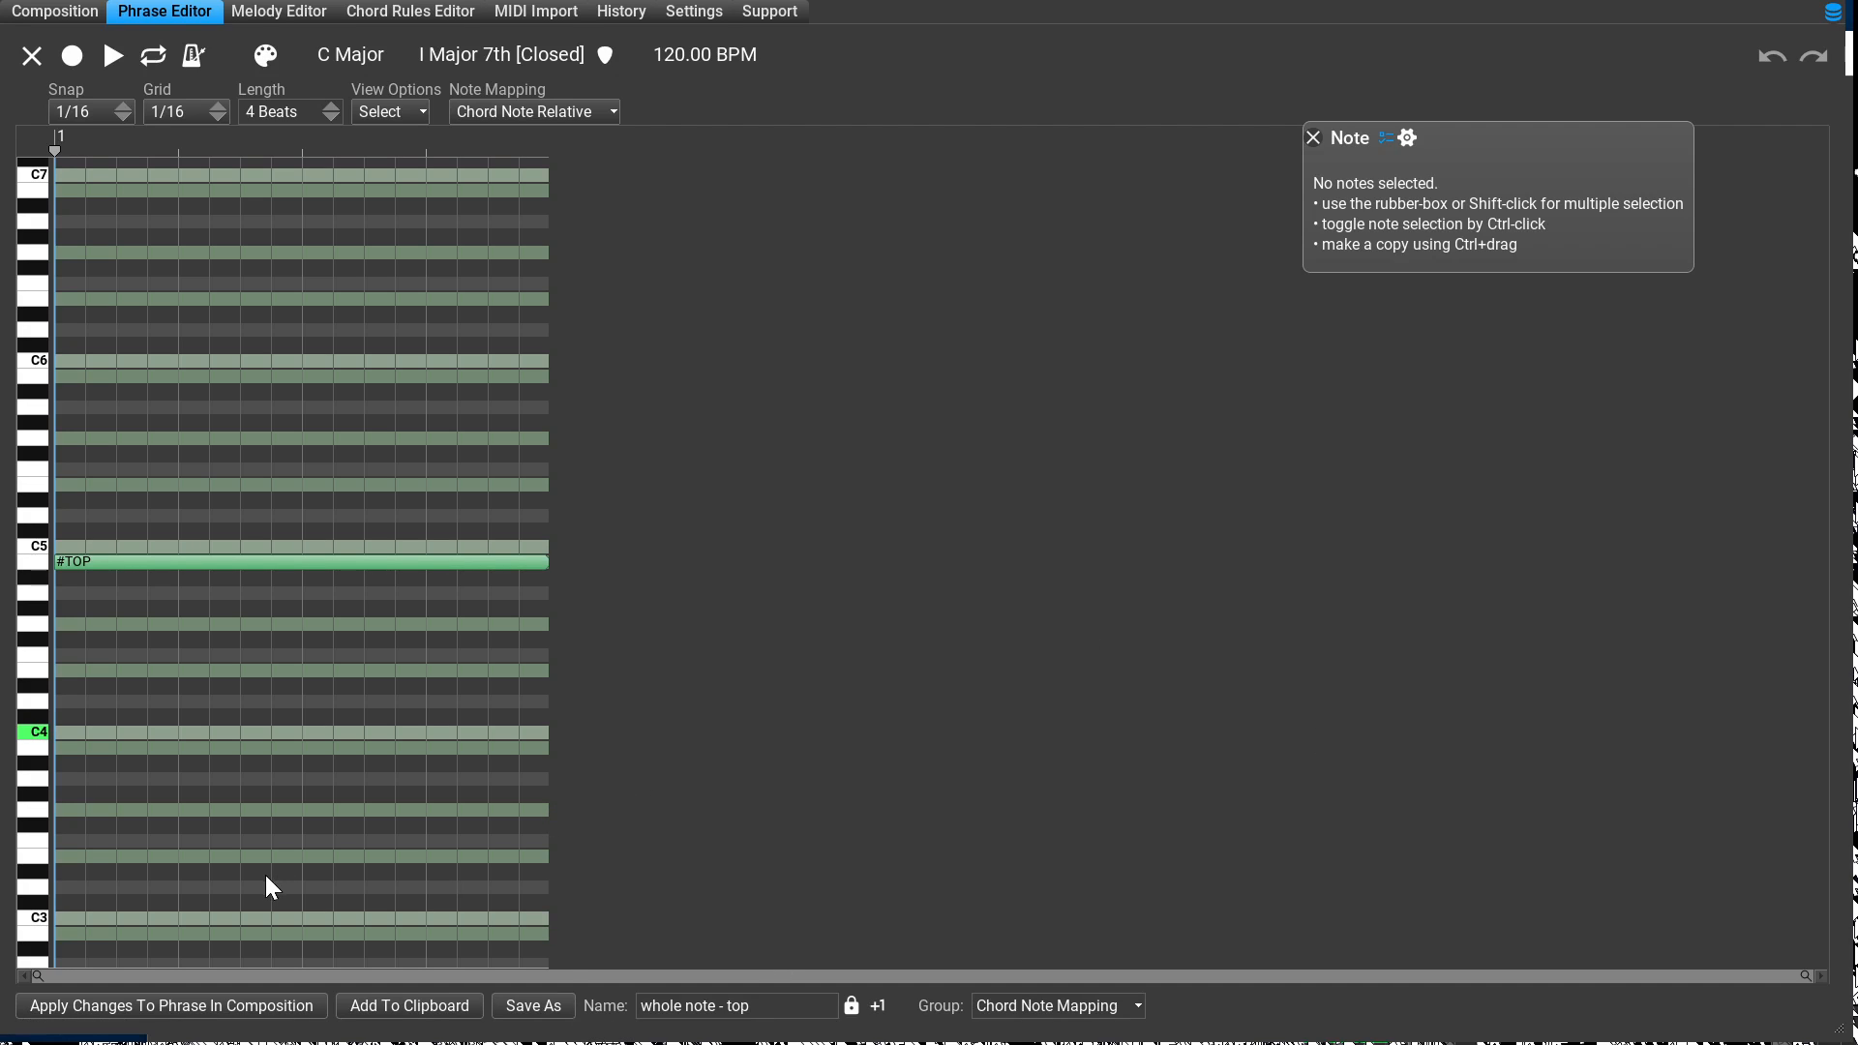
pyautogui.hotkey('ctrl', 'a')
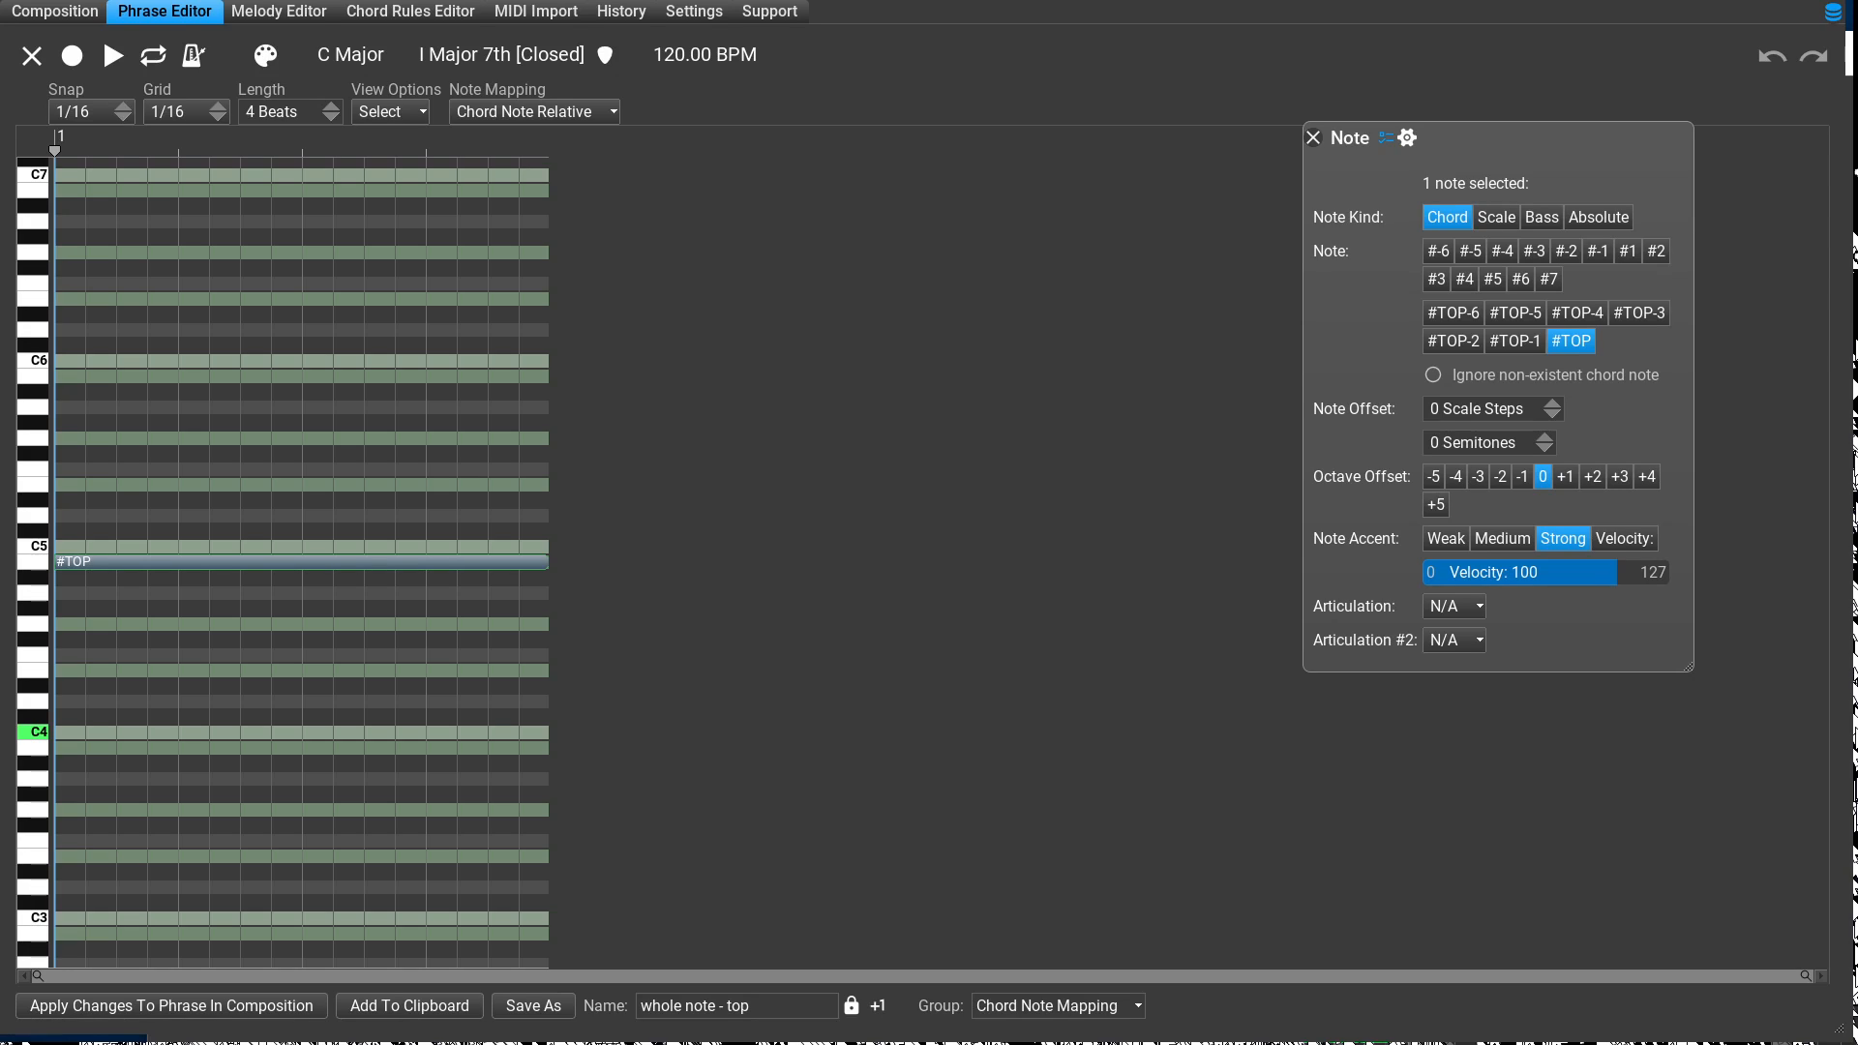
pyautogui.press('Down')
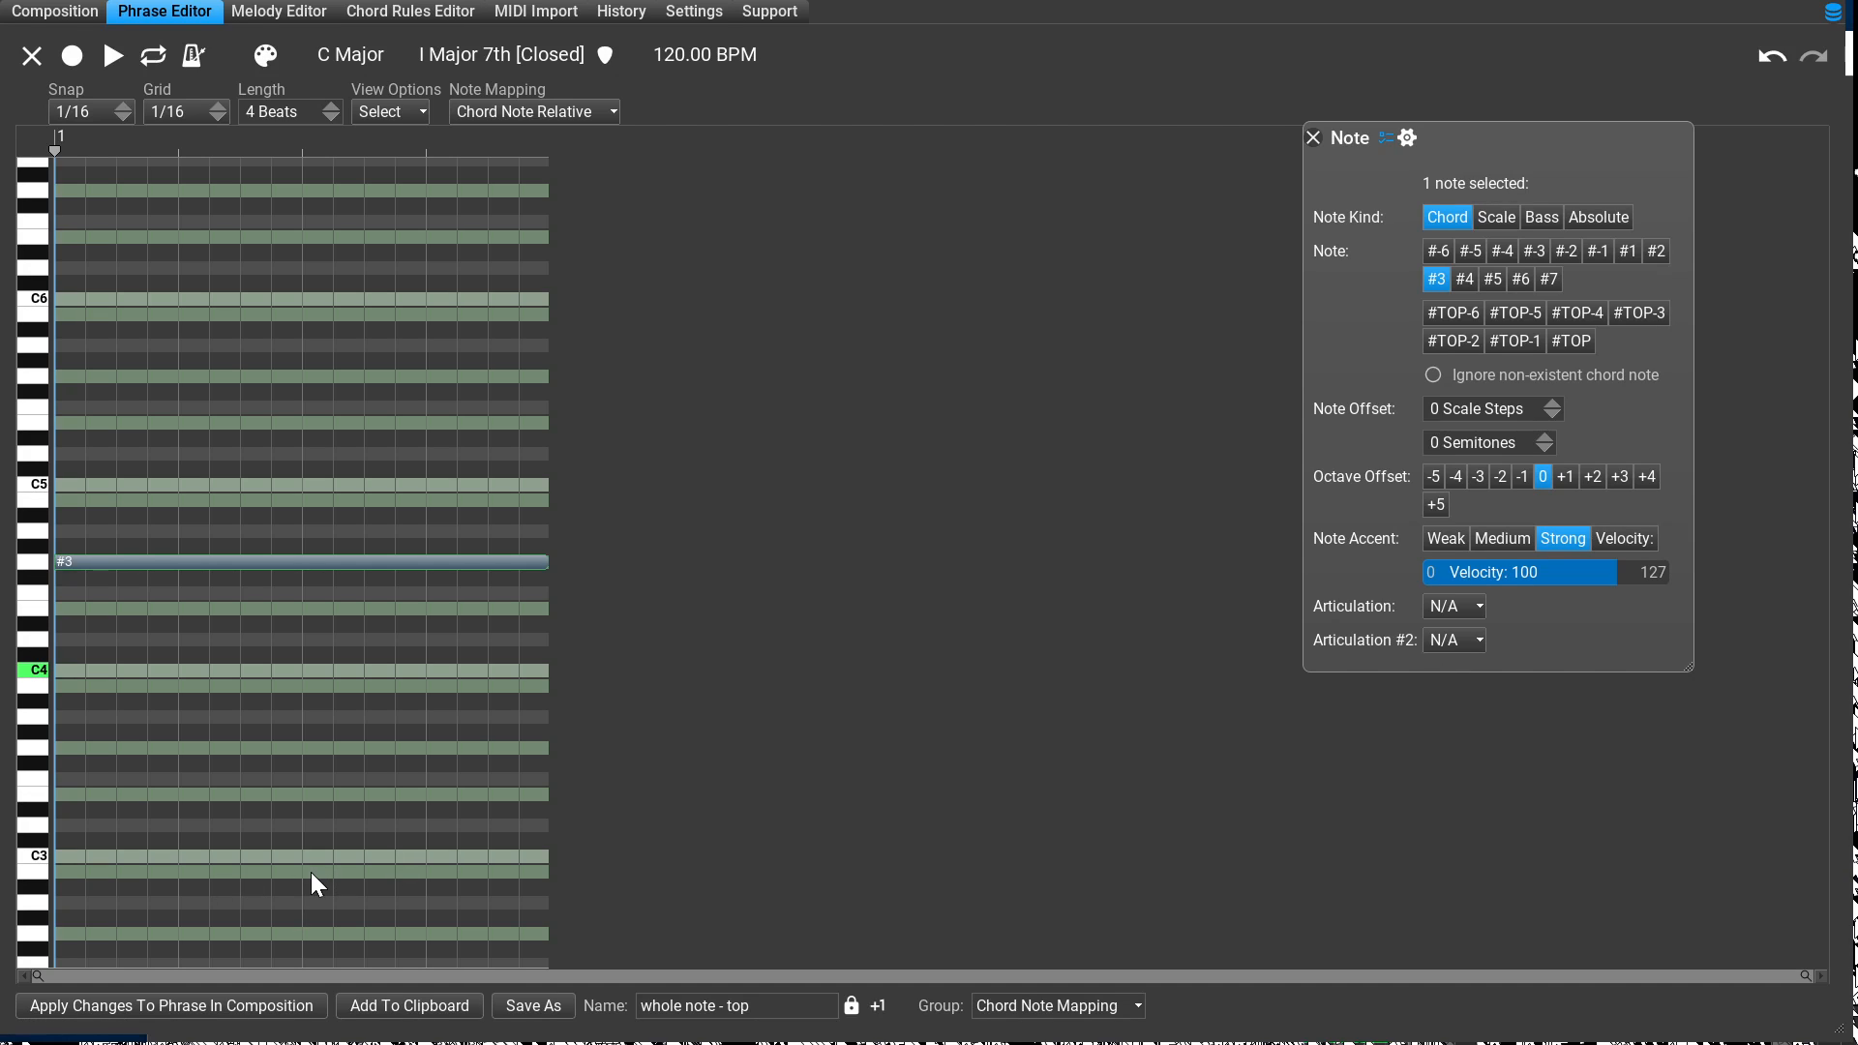
pyautogui.click(171, 1006)
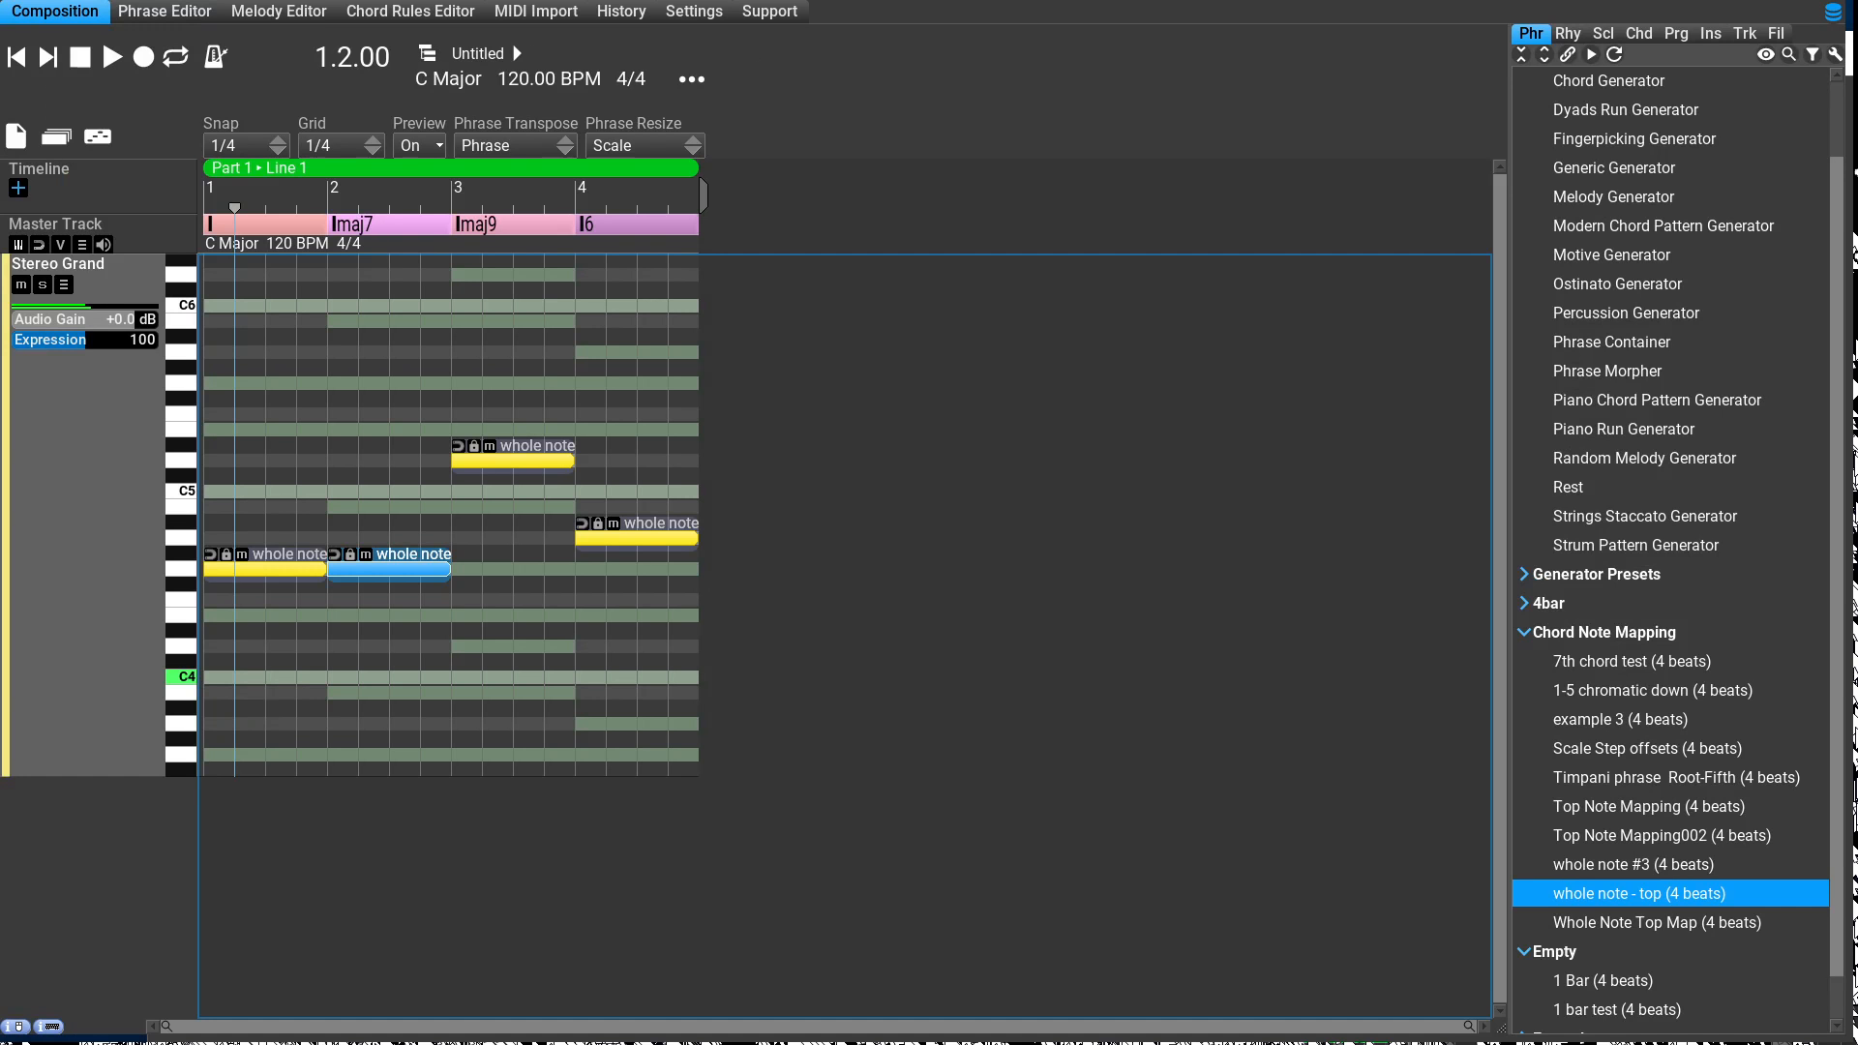
# Step: Remap the note of the phrase under the Imaj9 chord to #3 and apply it in the composition
pyautogui.press('Right')
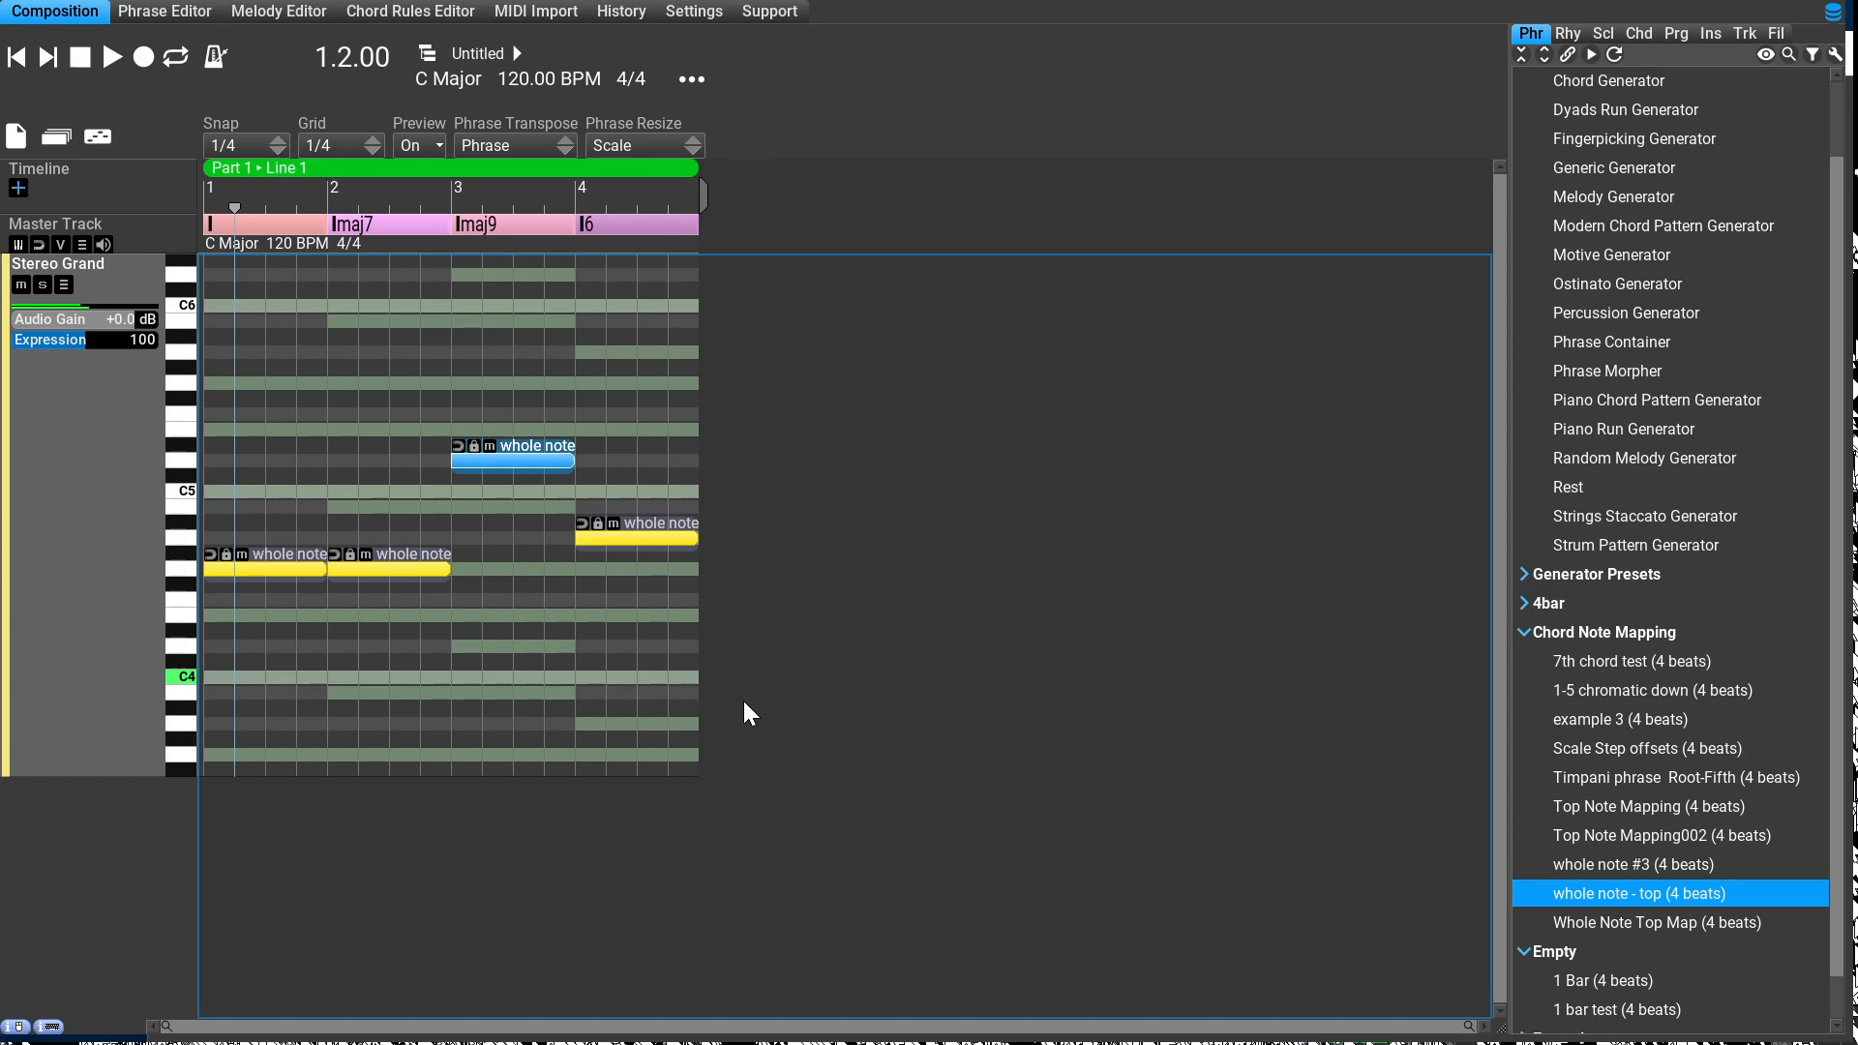
pyautogui.hotkey('ctrl', 'e')
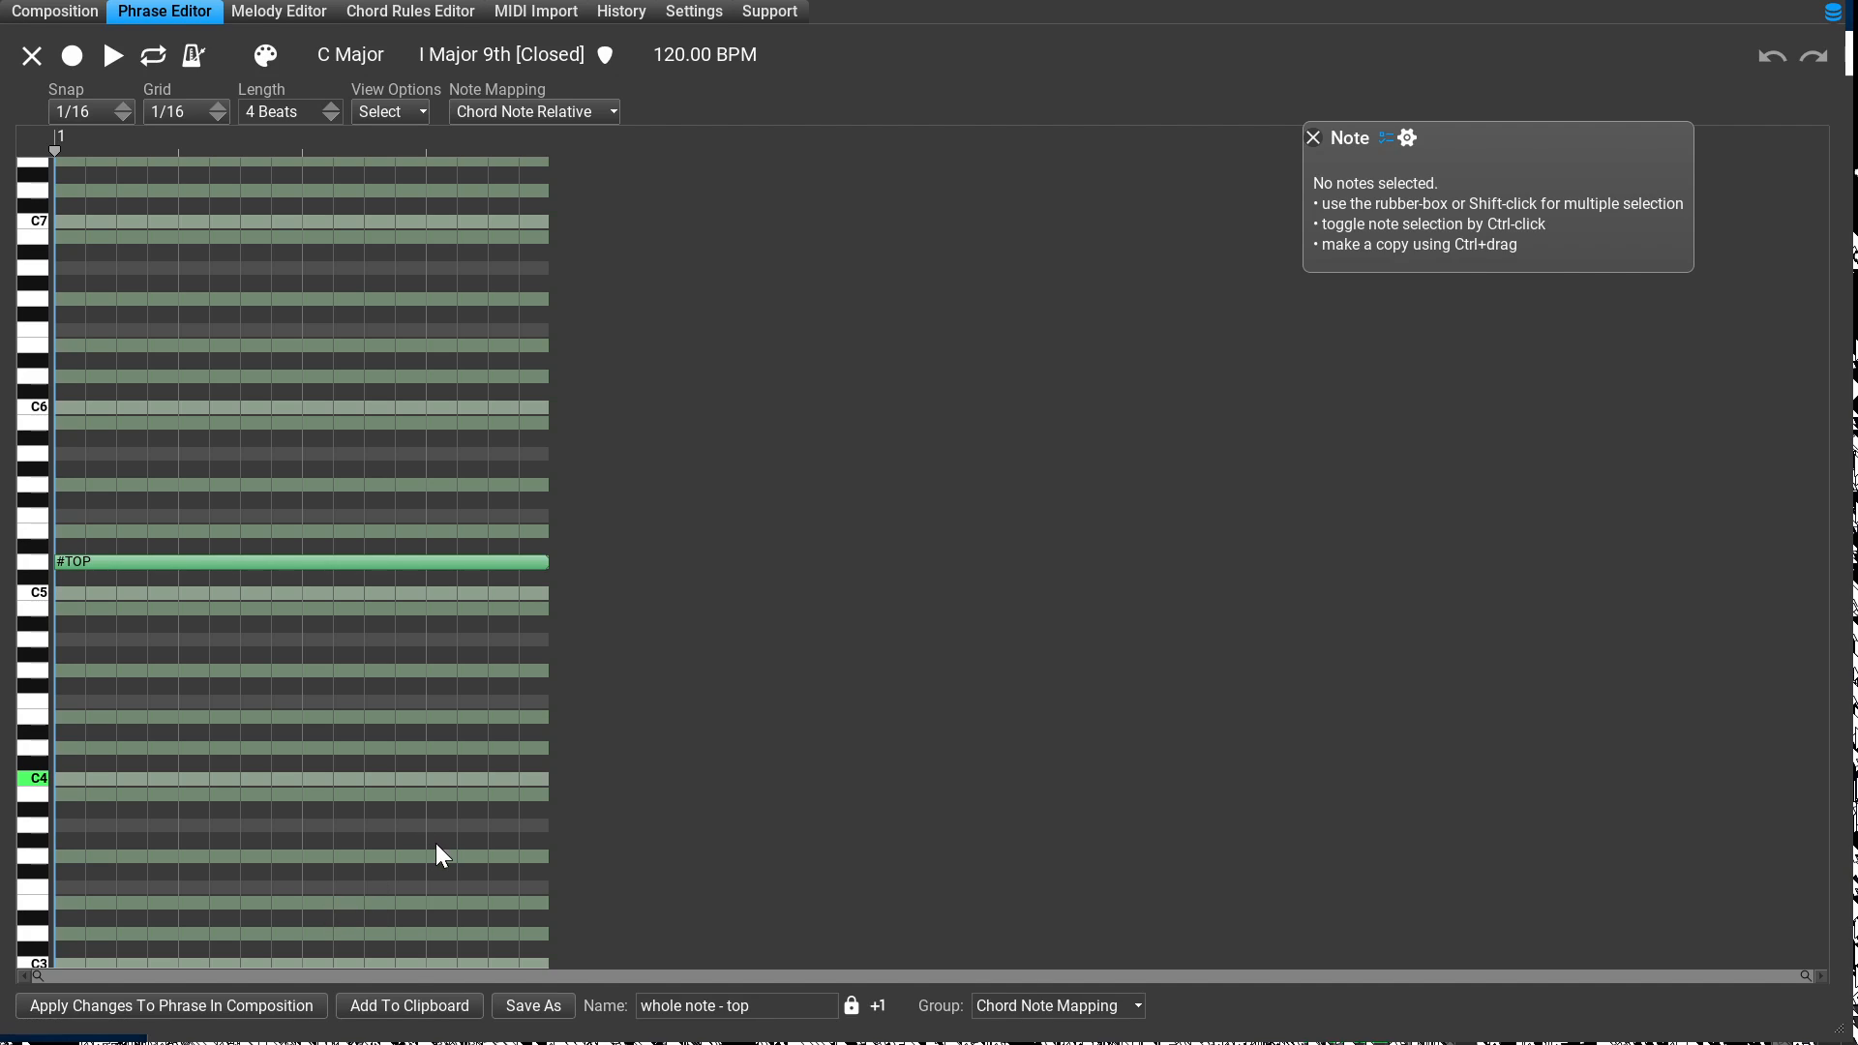
pyautogui.hotkey('ctrl', 'a')
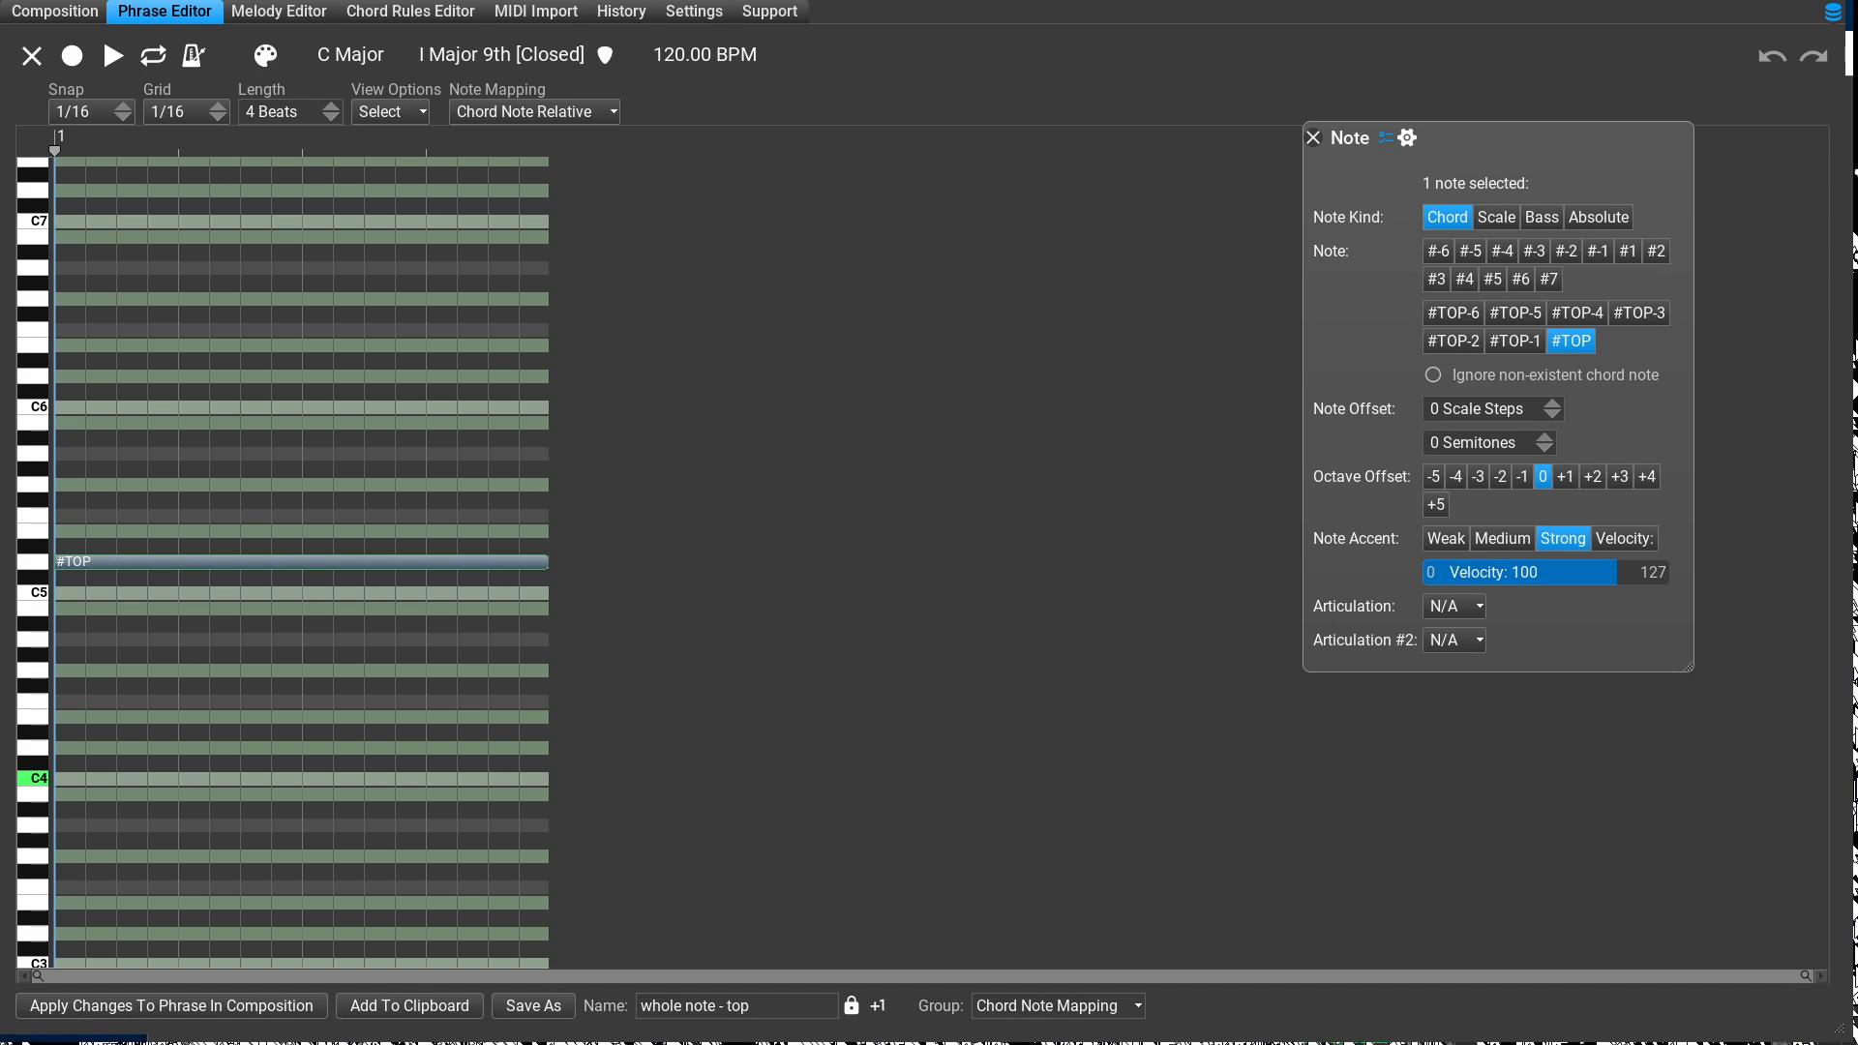
pyautogui.press('3')
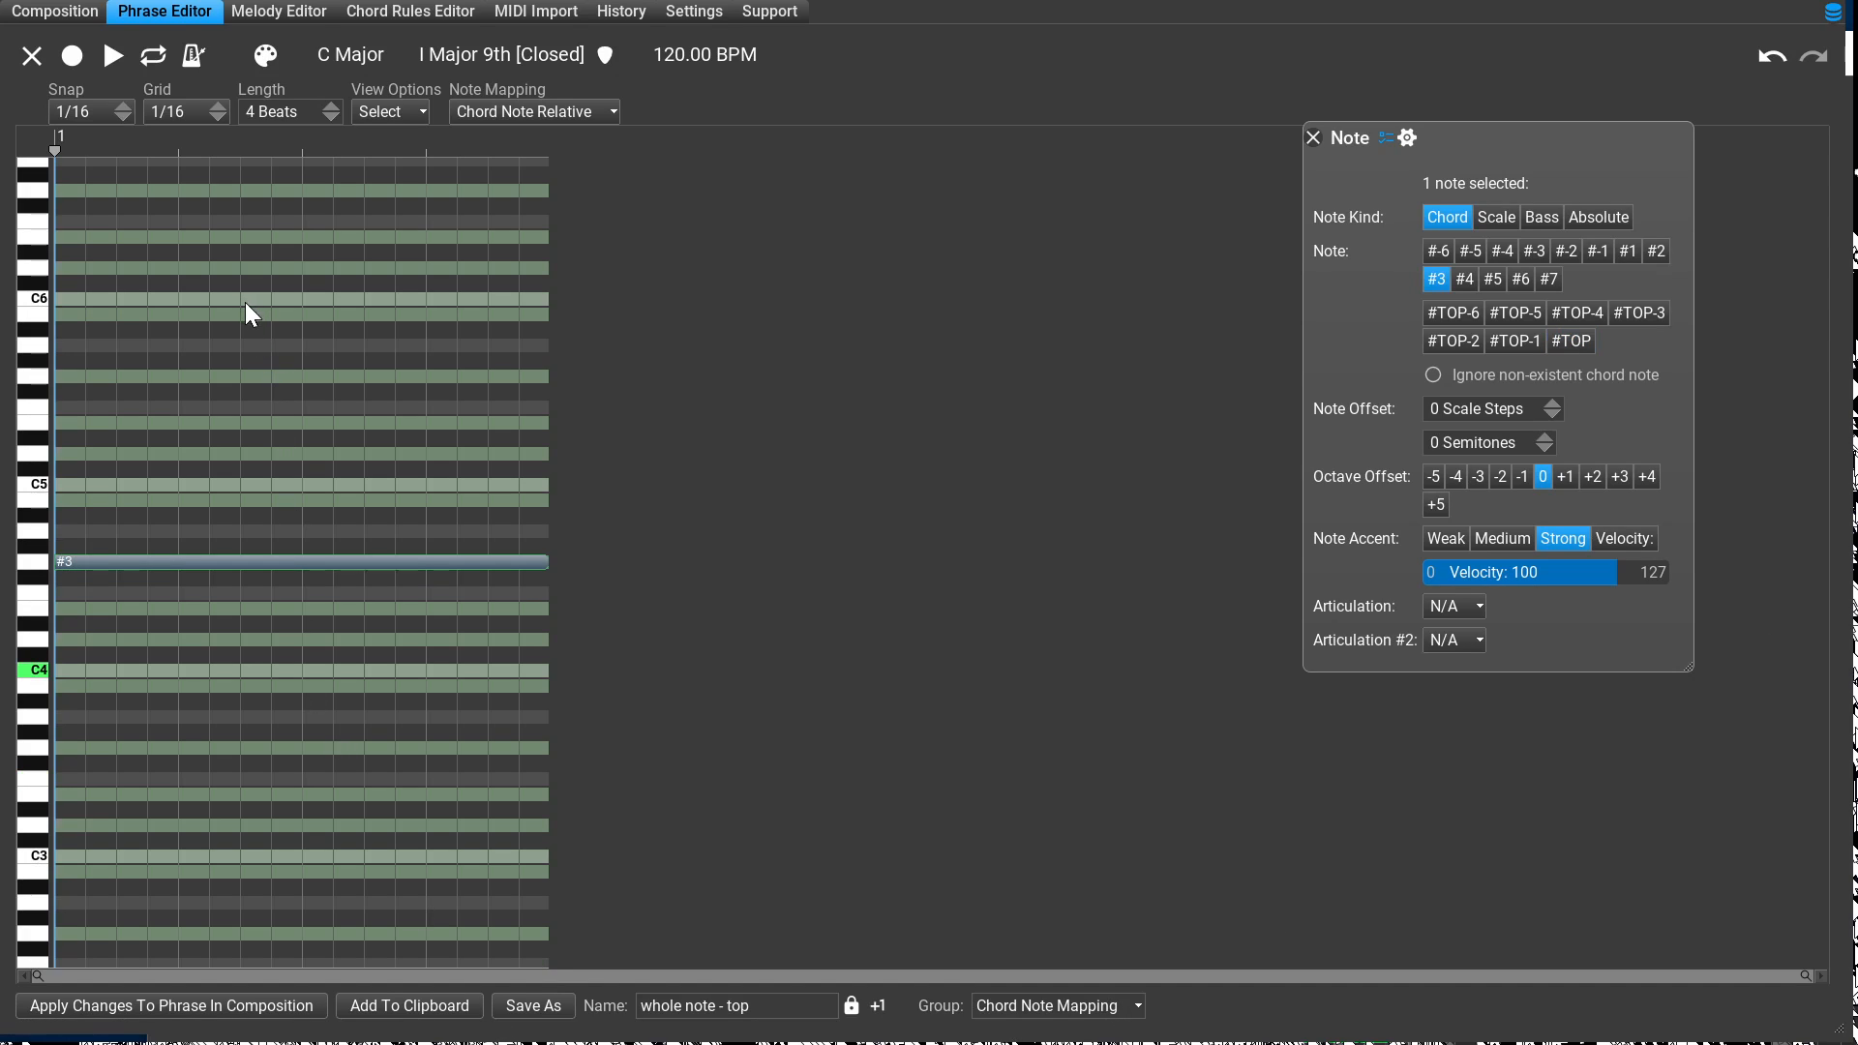
pyautogui.click(171, 1006)
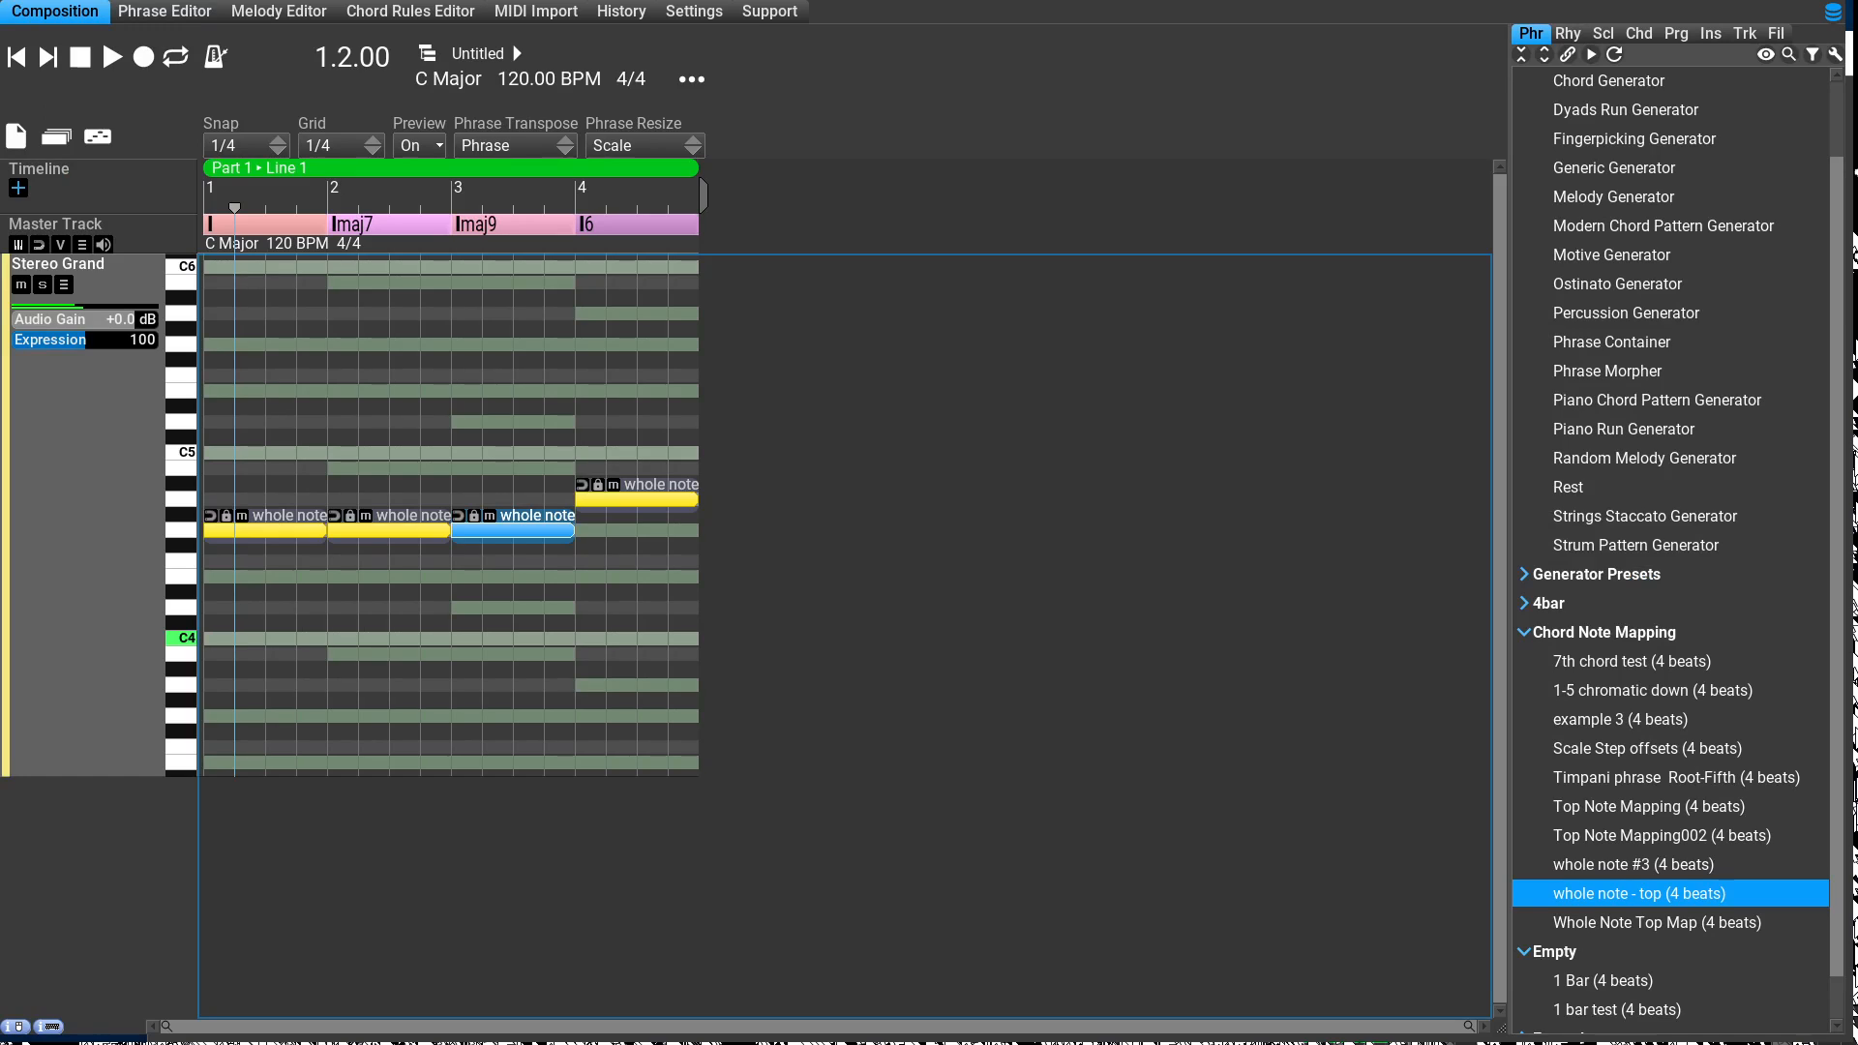
# Step: Remap the note of the phrase under the I6 chord to #3, apply it, and play back the composition
pyautogui.press('Right')
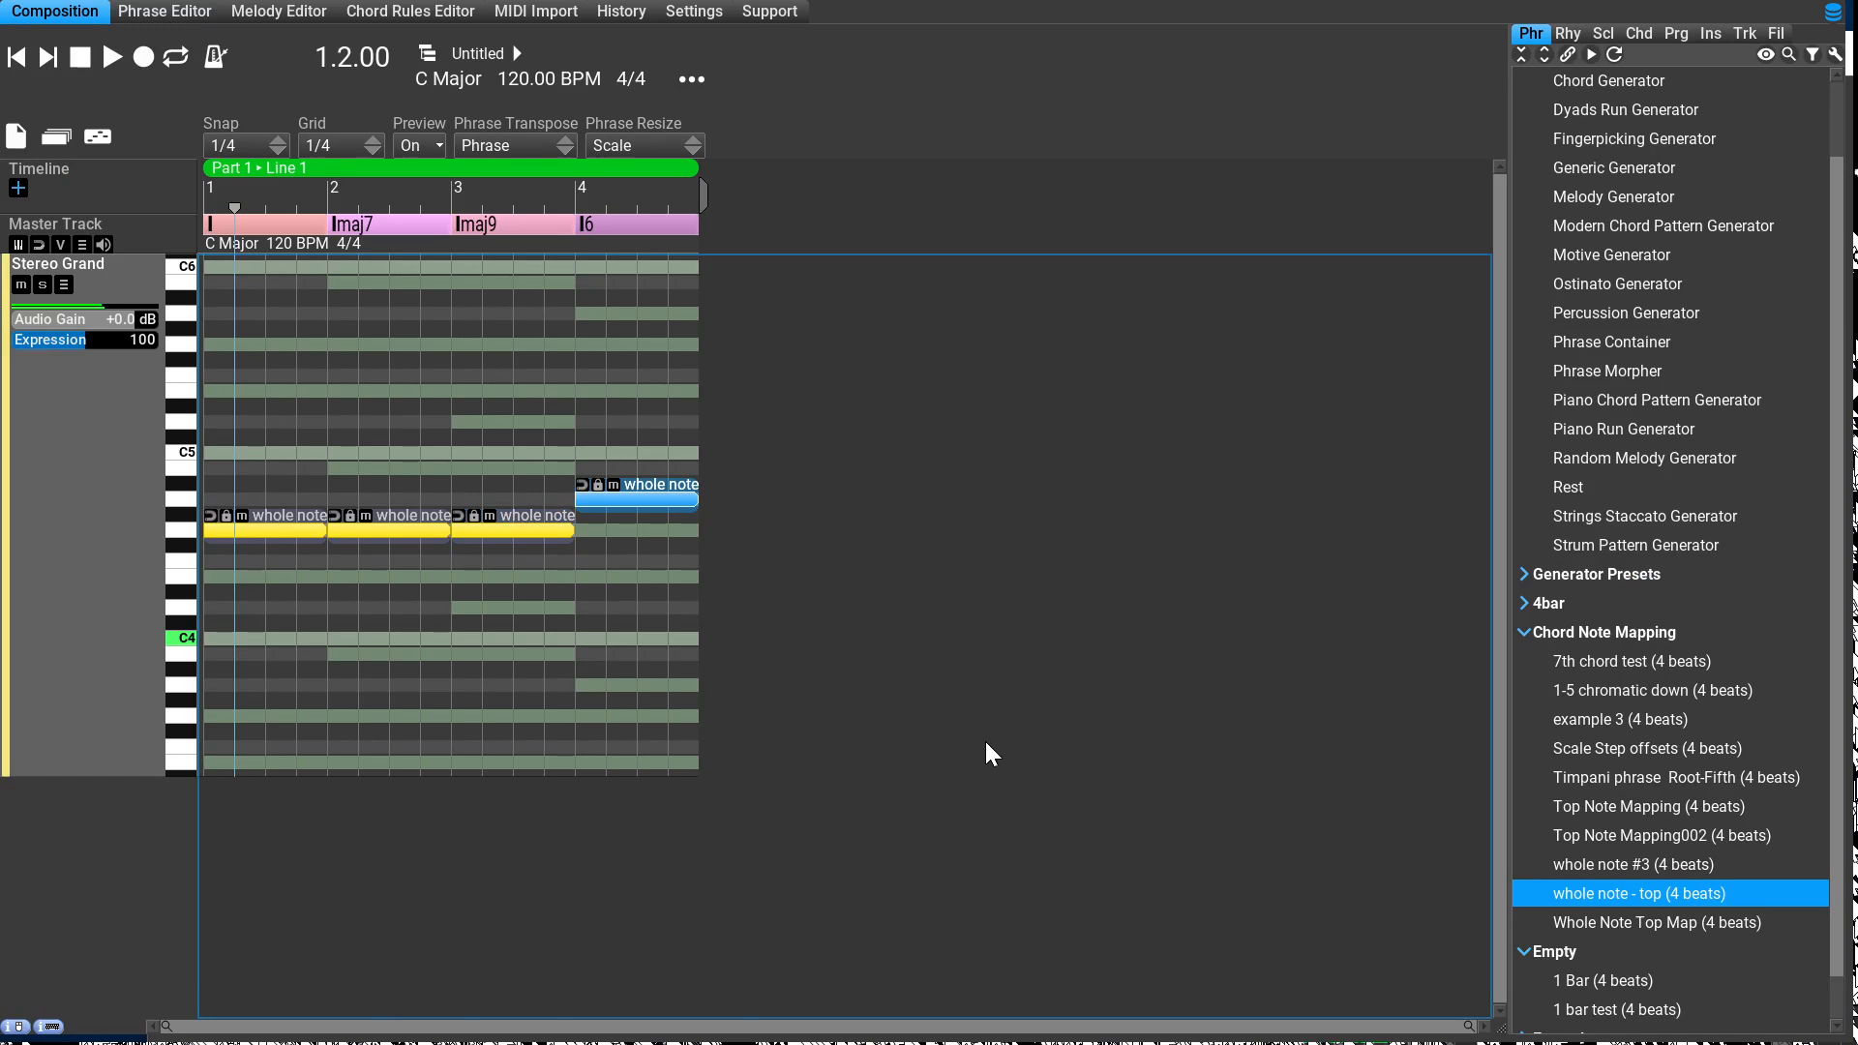
pyautogui.press('Return')
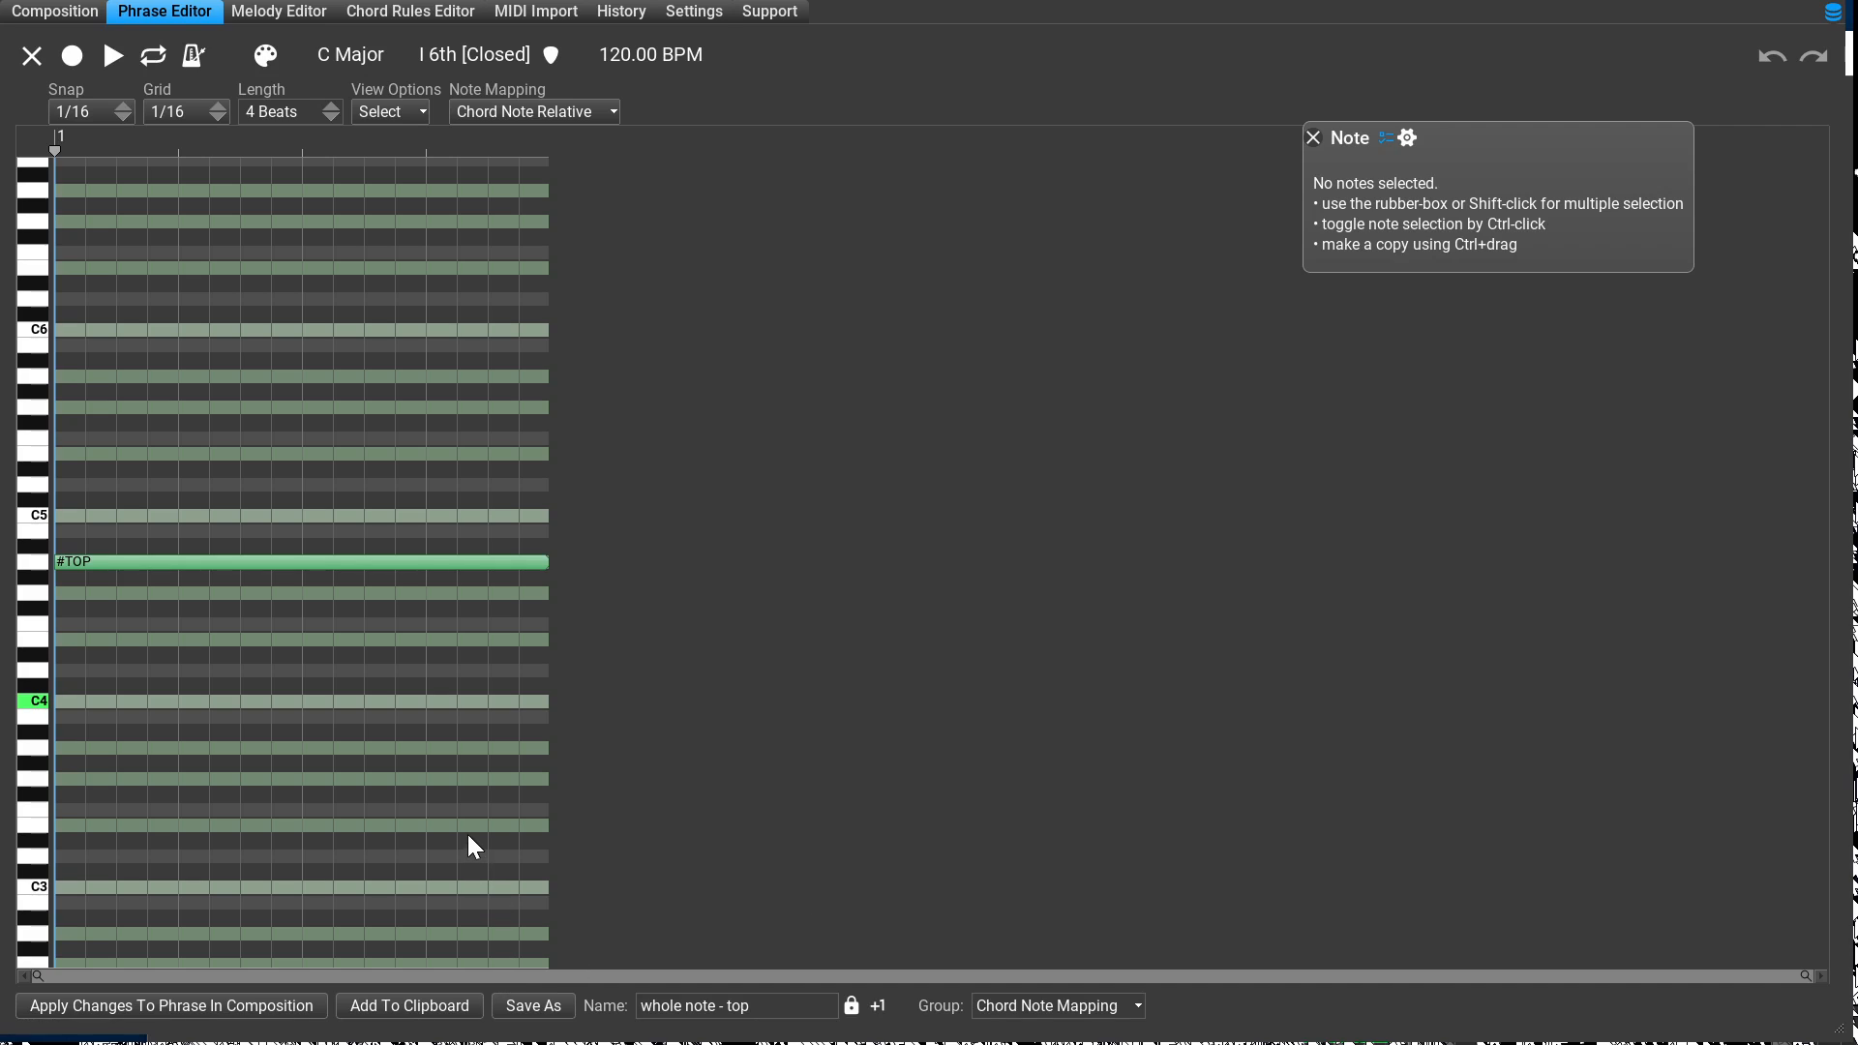
pyautogui.hotkey('ctrl', 'a')
pyautogui.press('Down')
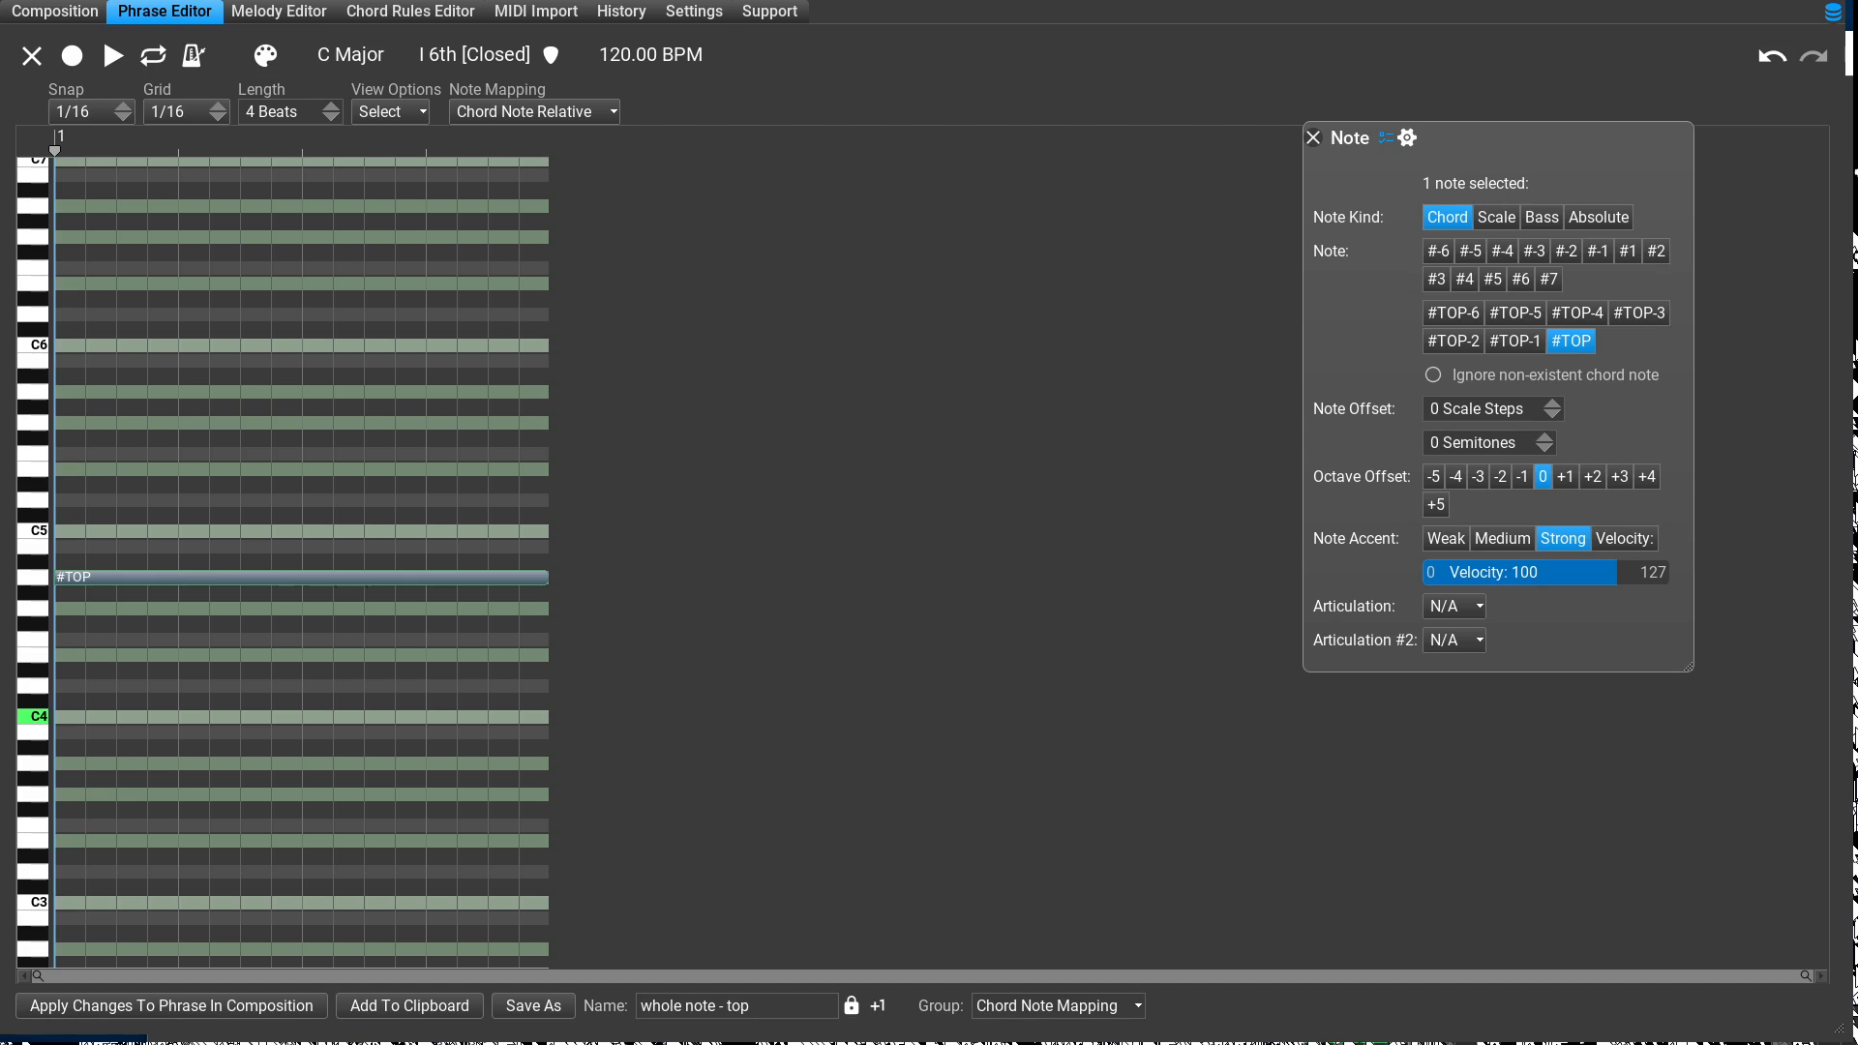
pyautogui.press('Down')
pyautogui.press('Return')
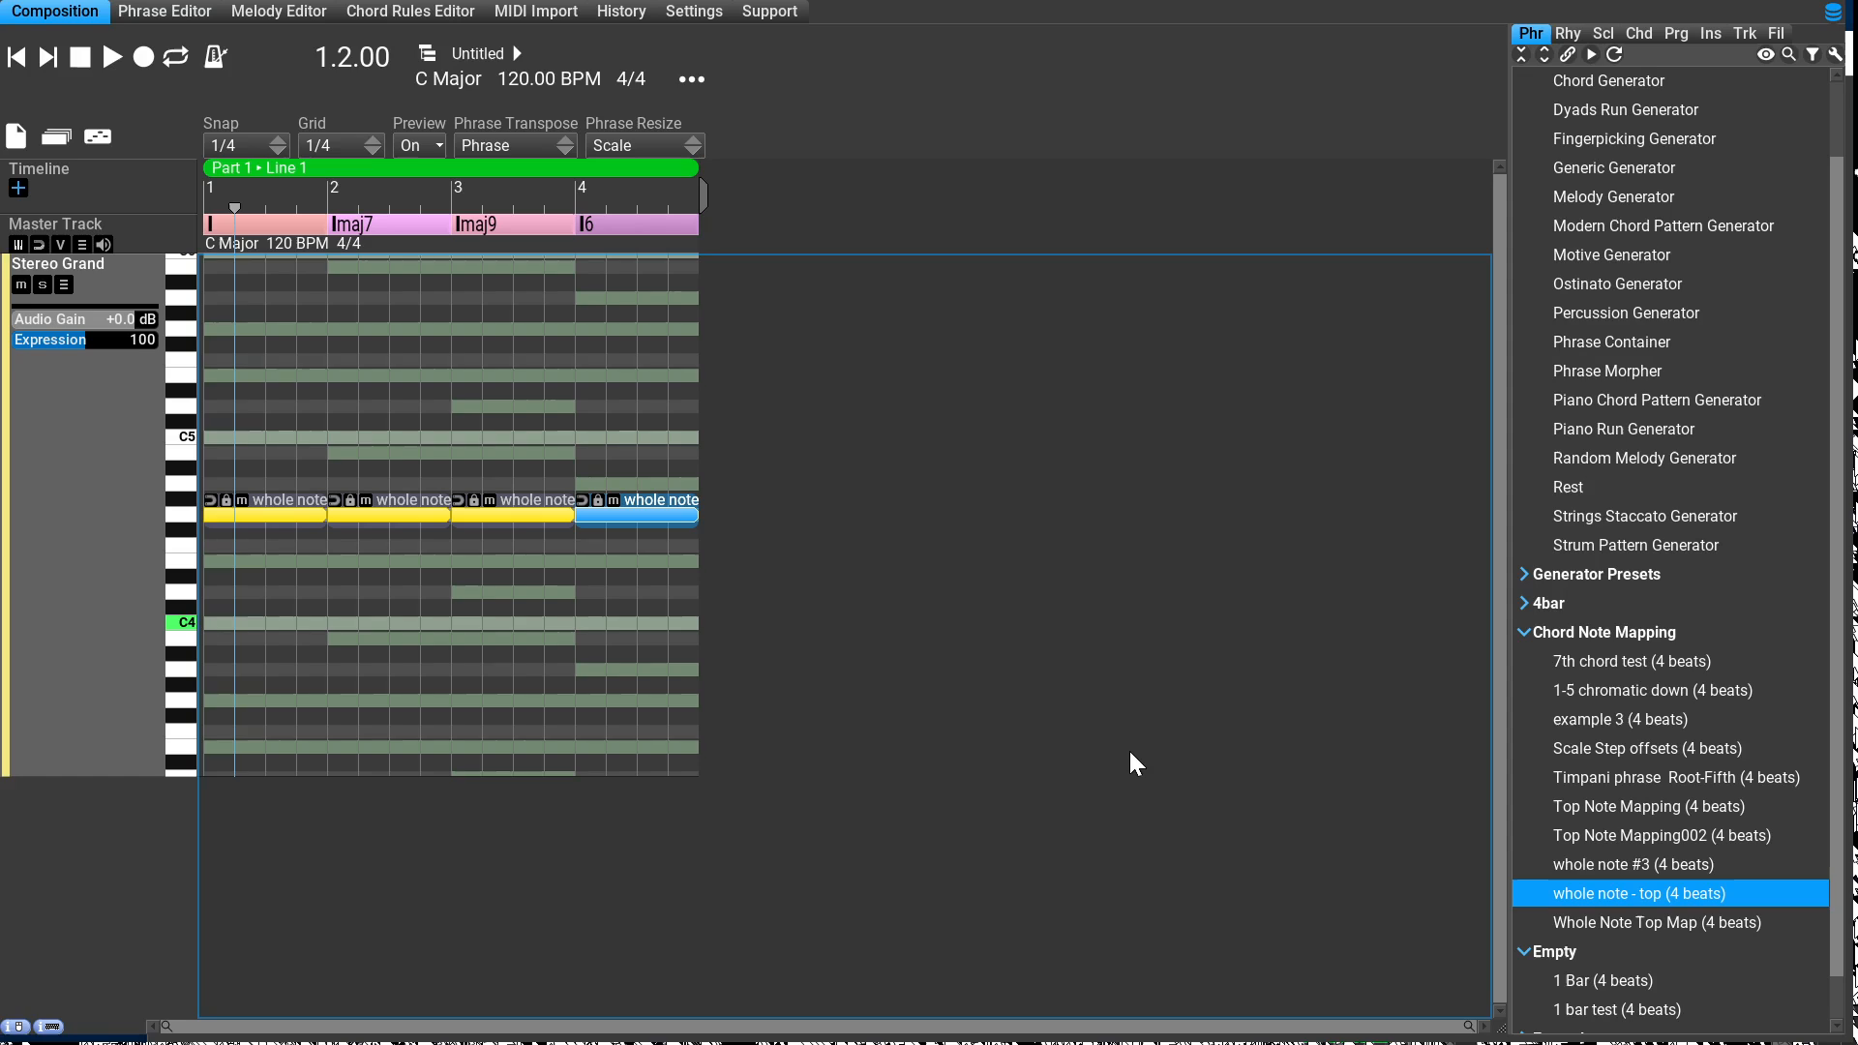
pyautogui.press('space')
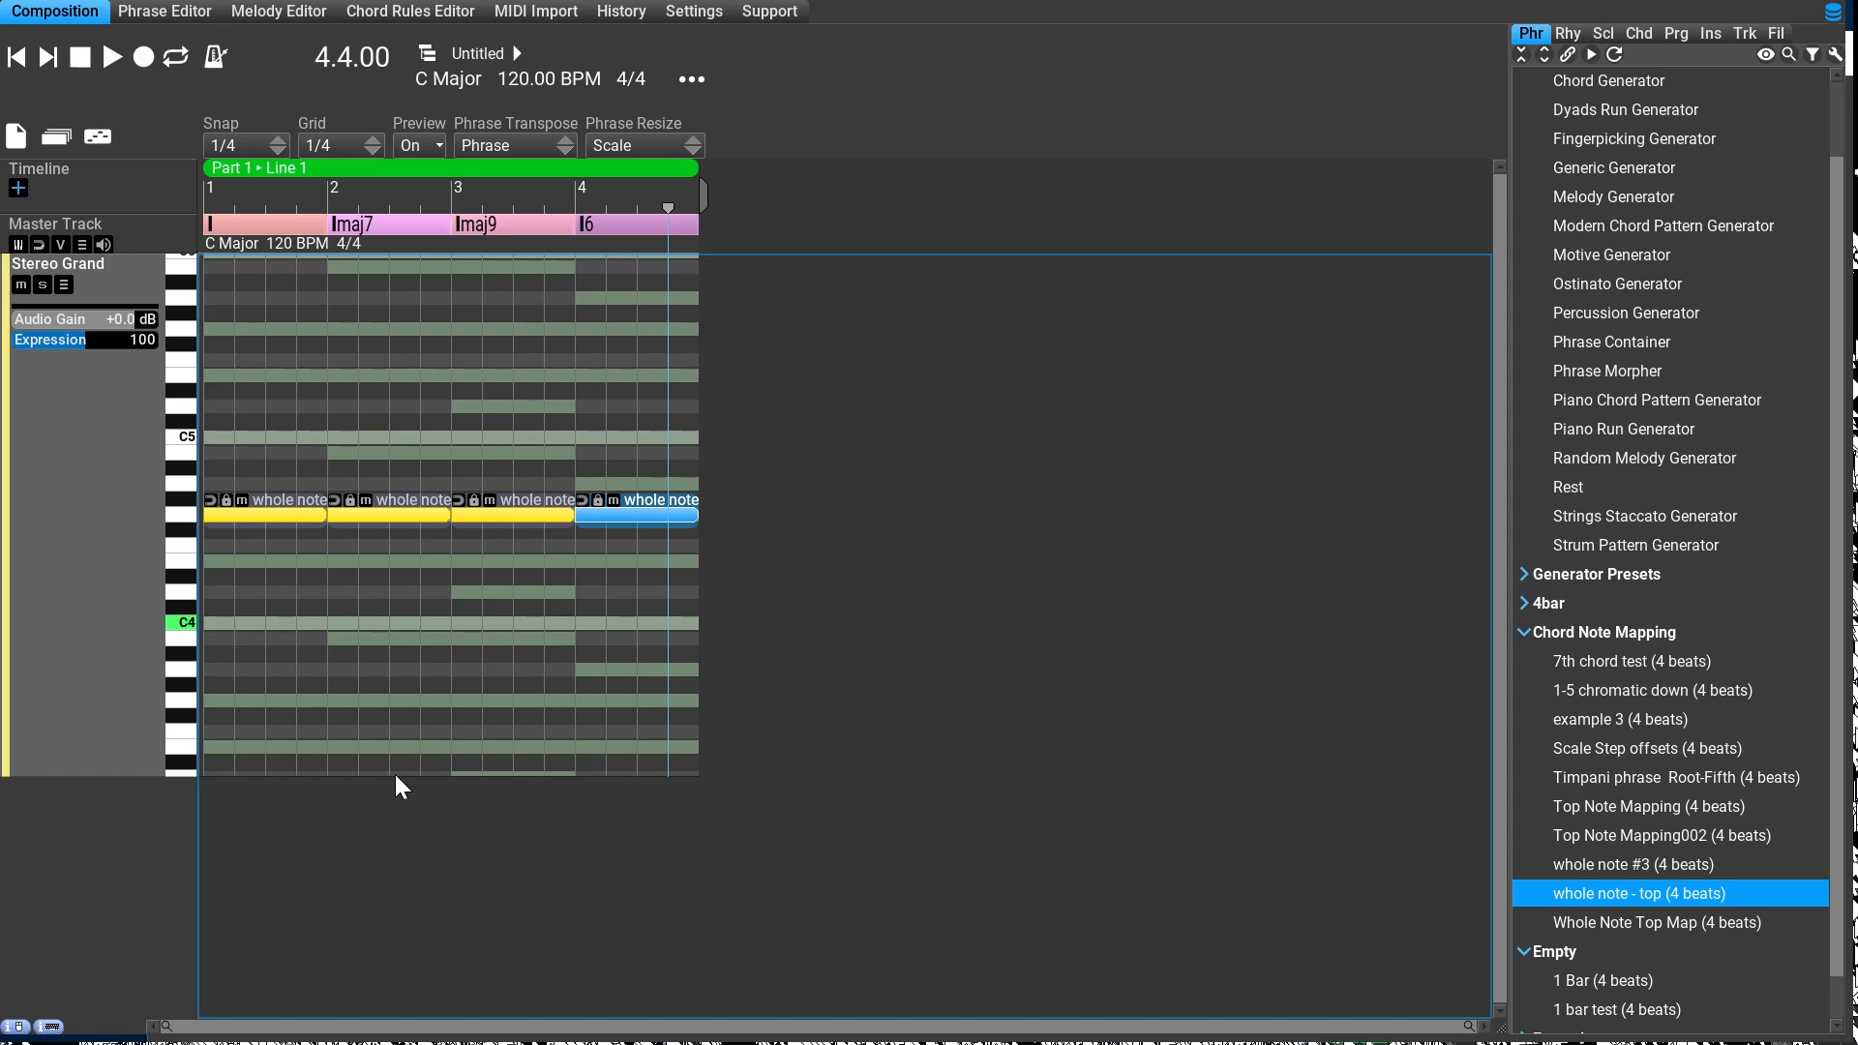
# Step: Open the bar 1 phrase for editing and shorten its #3 note to one beat
pyautogui.press('Tab')
pyautogui.press('Return')
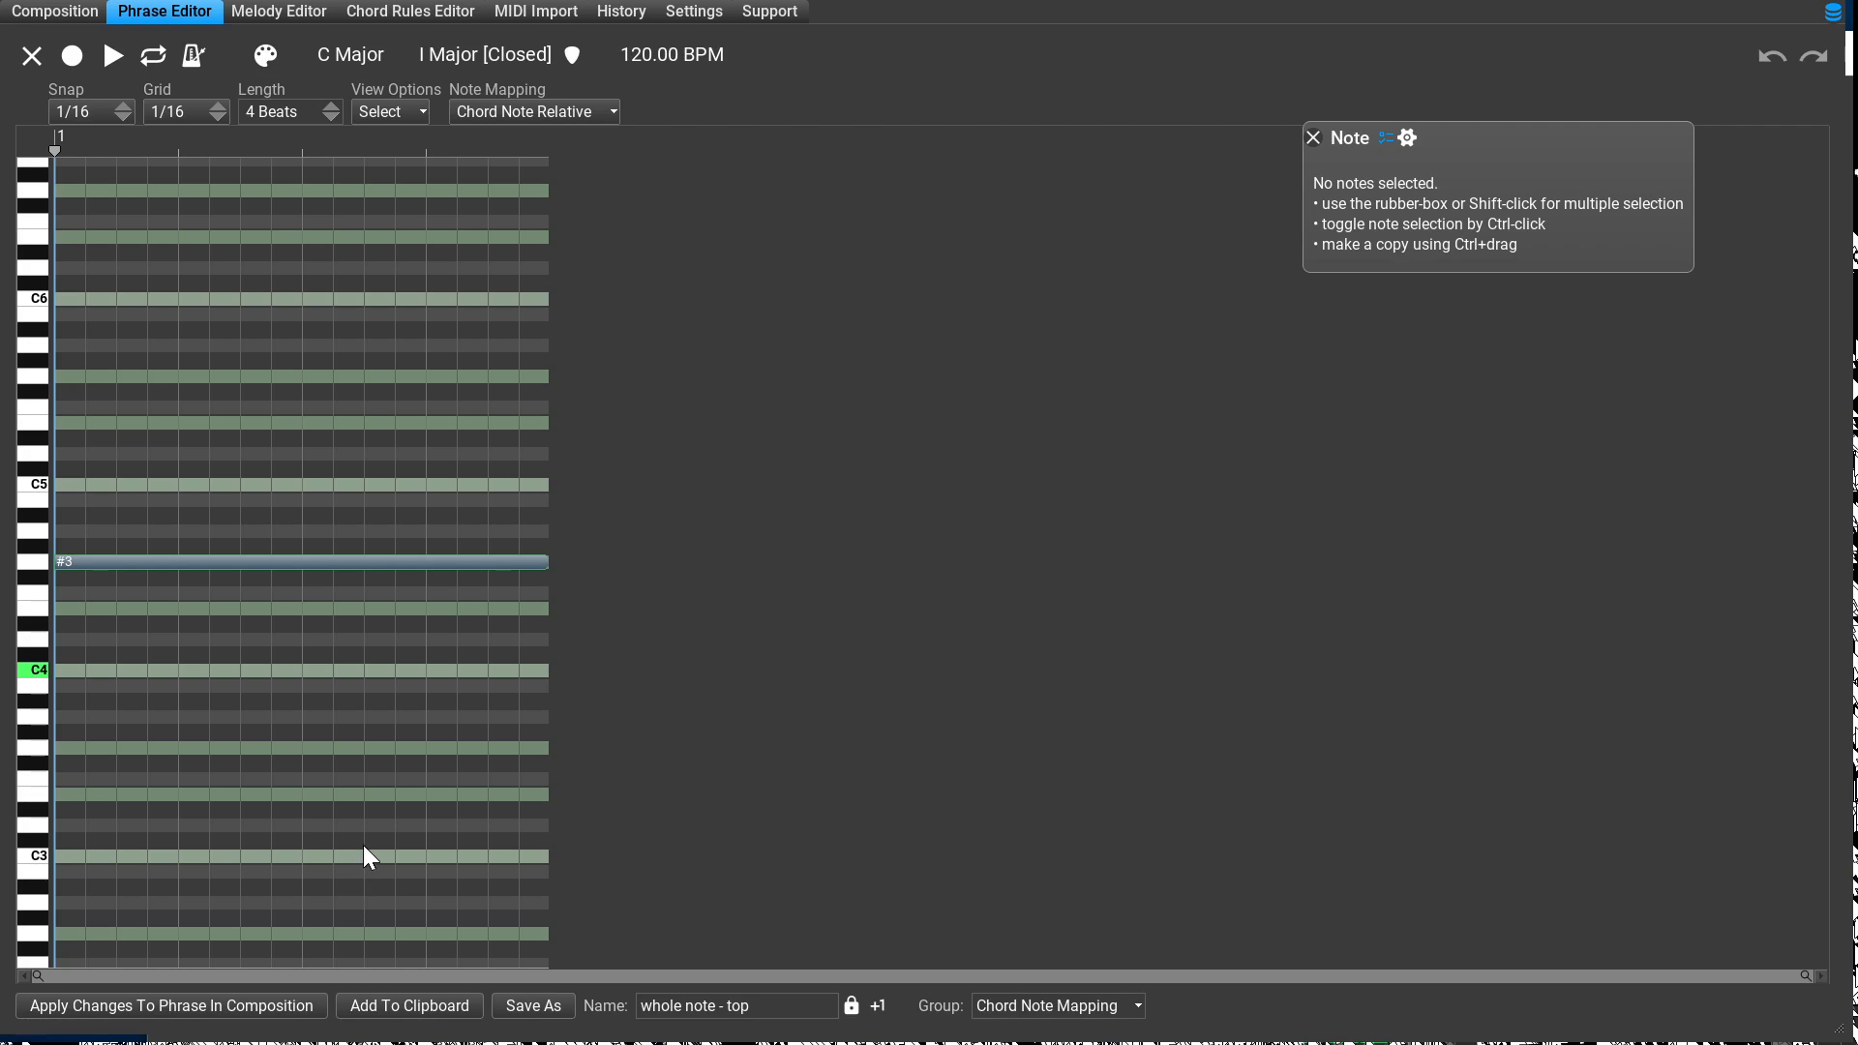
pyautogui.press('space')
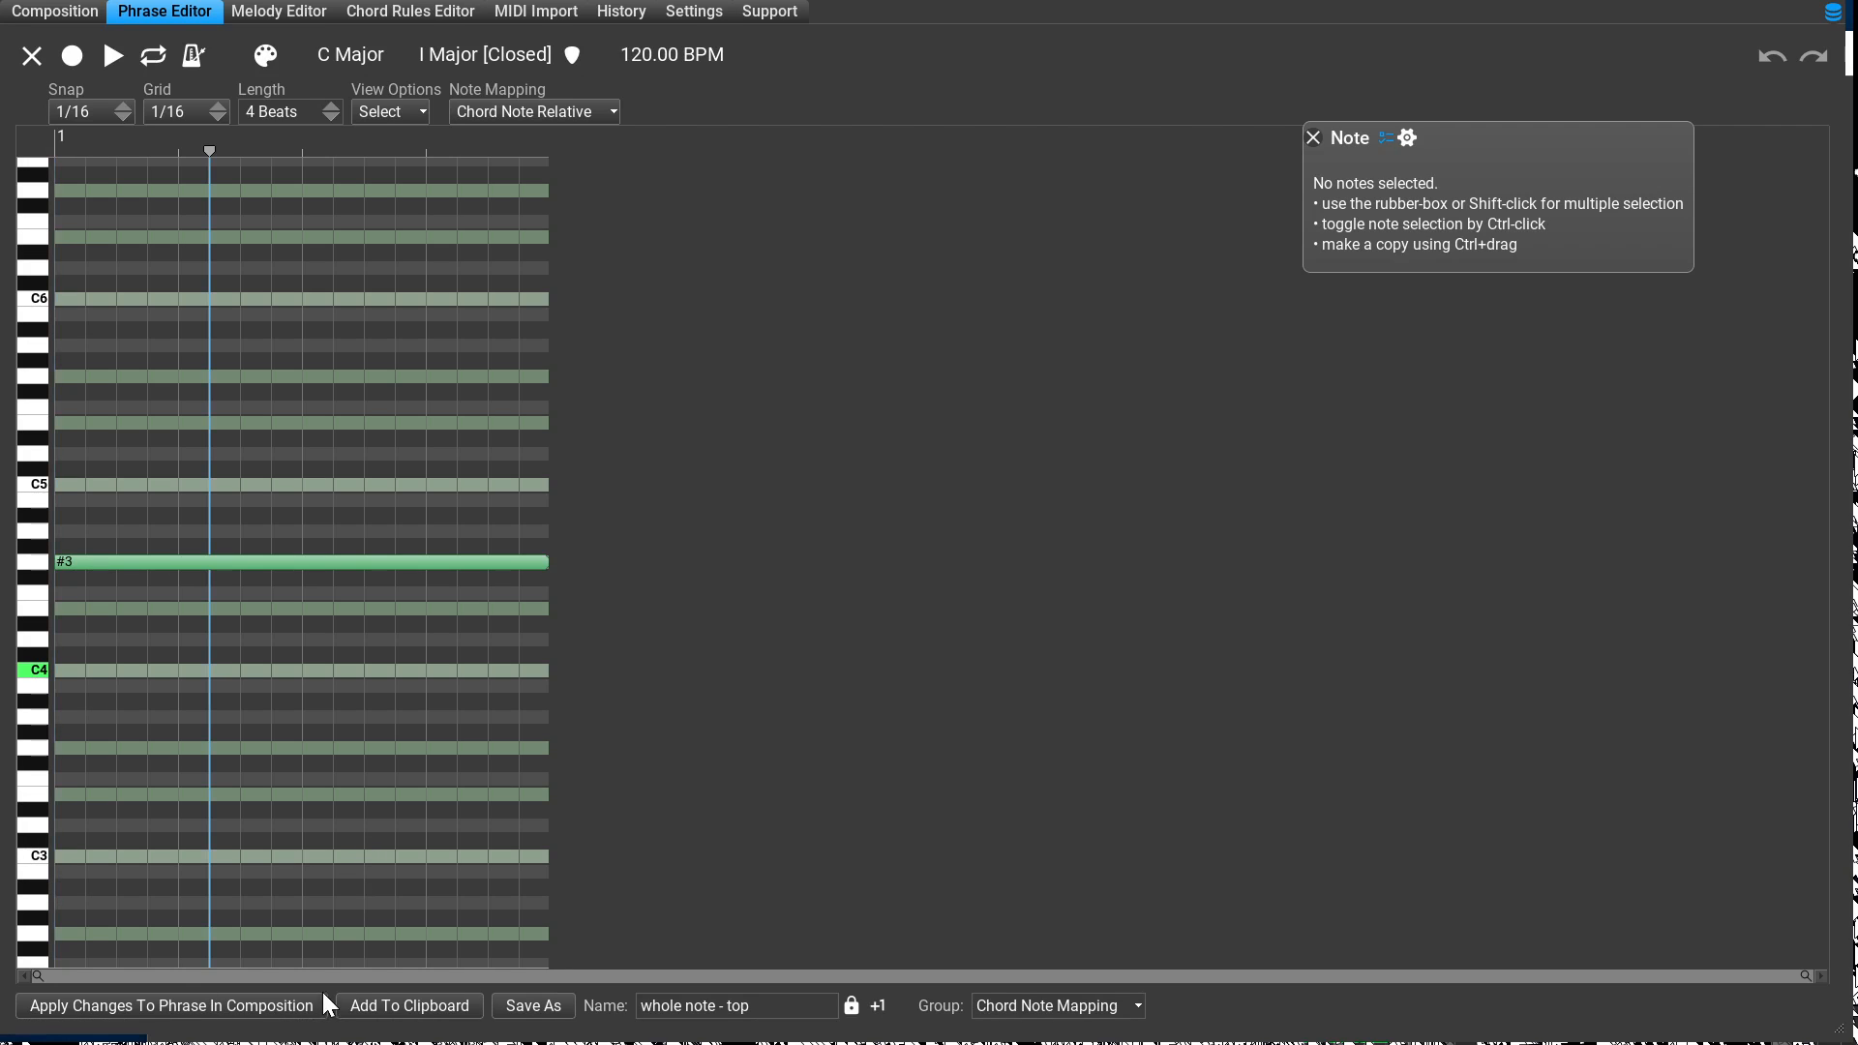
pyautogui.hotkey('ctrl', 'a')
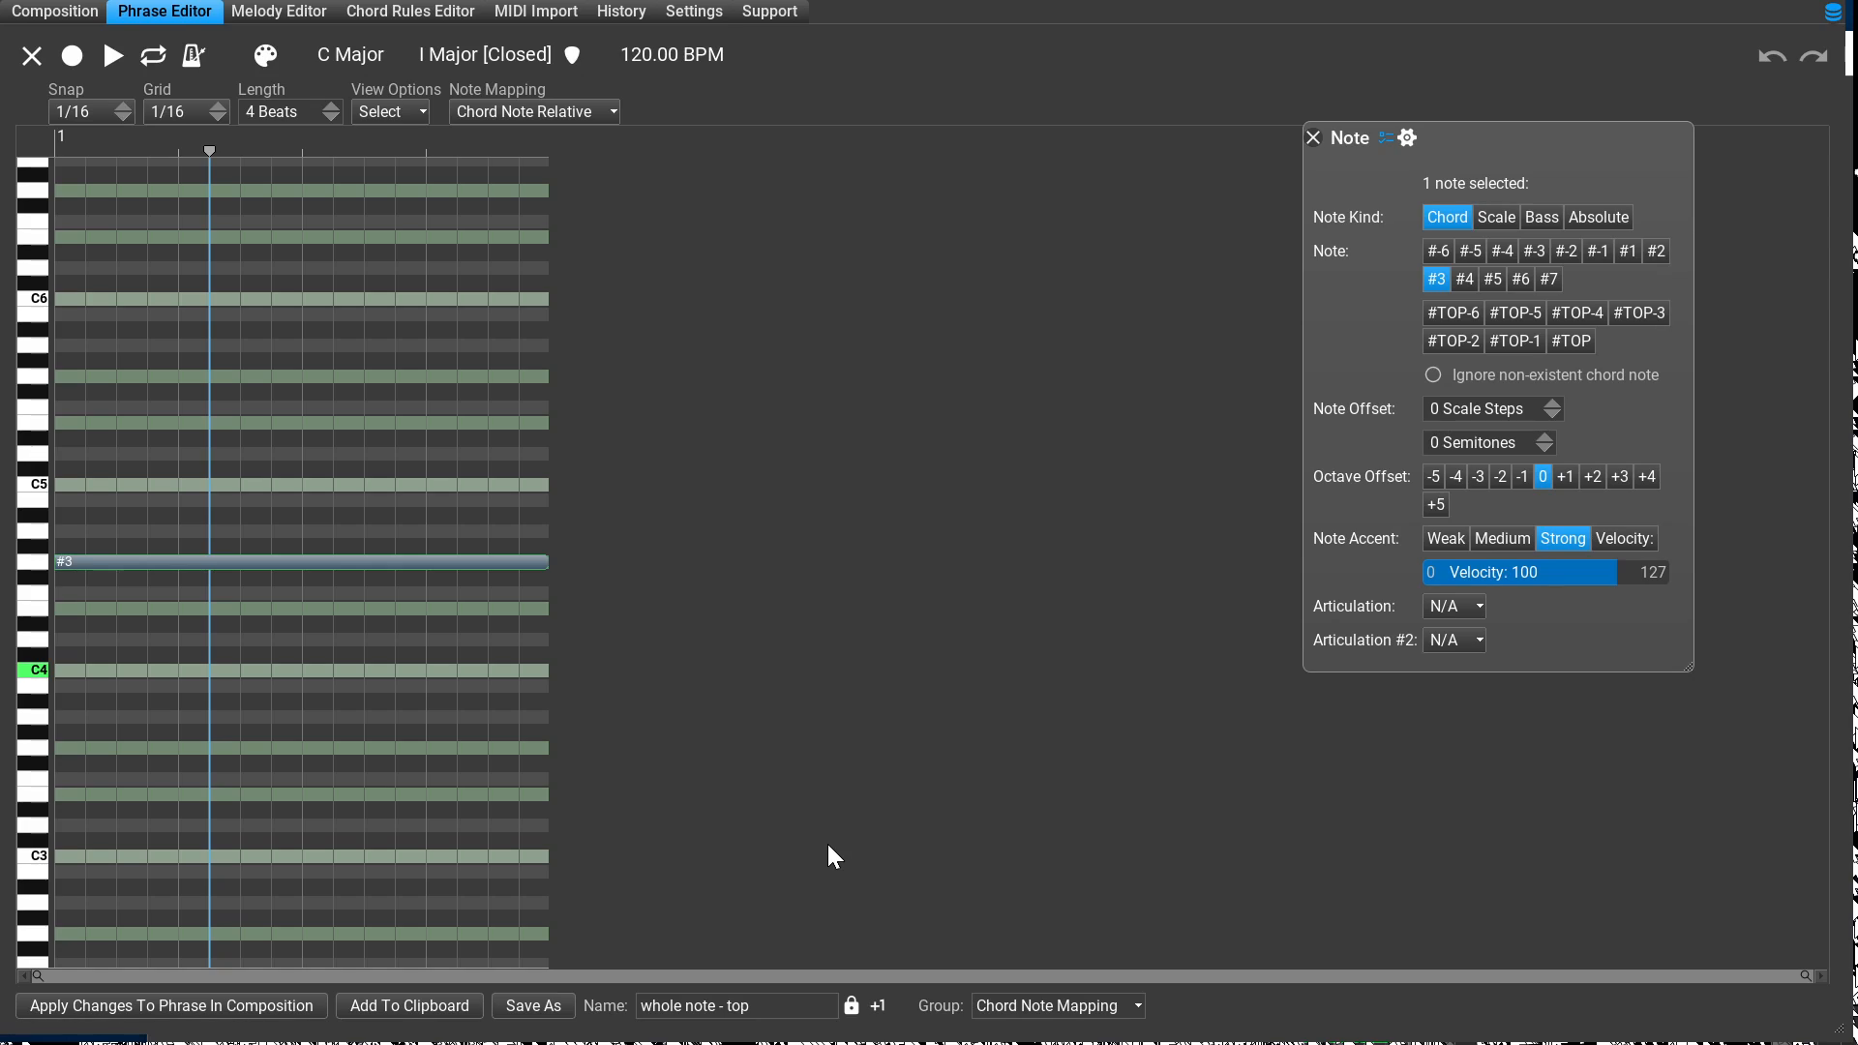
pyautogui.moveTo(827, 844); pyautogui.dragTo(275, 883)
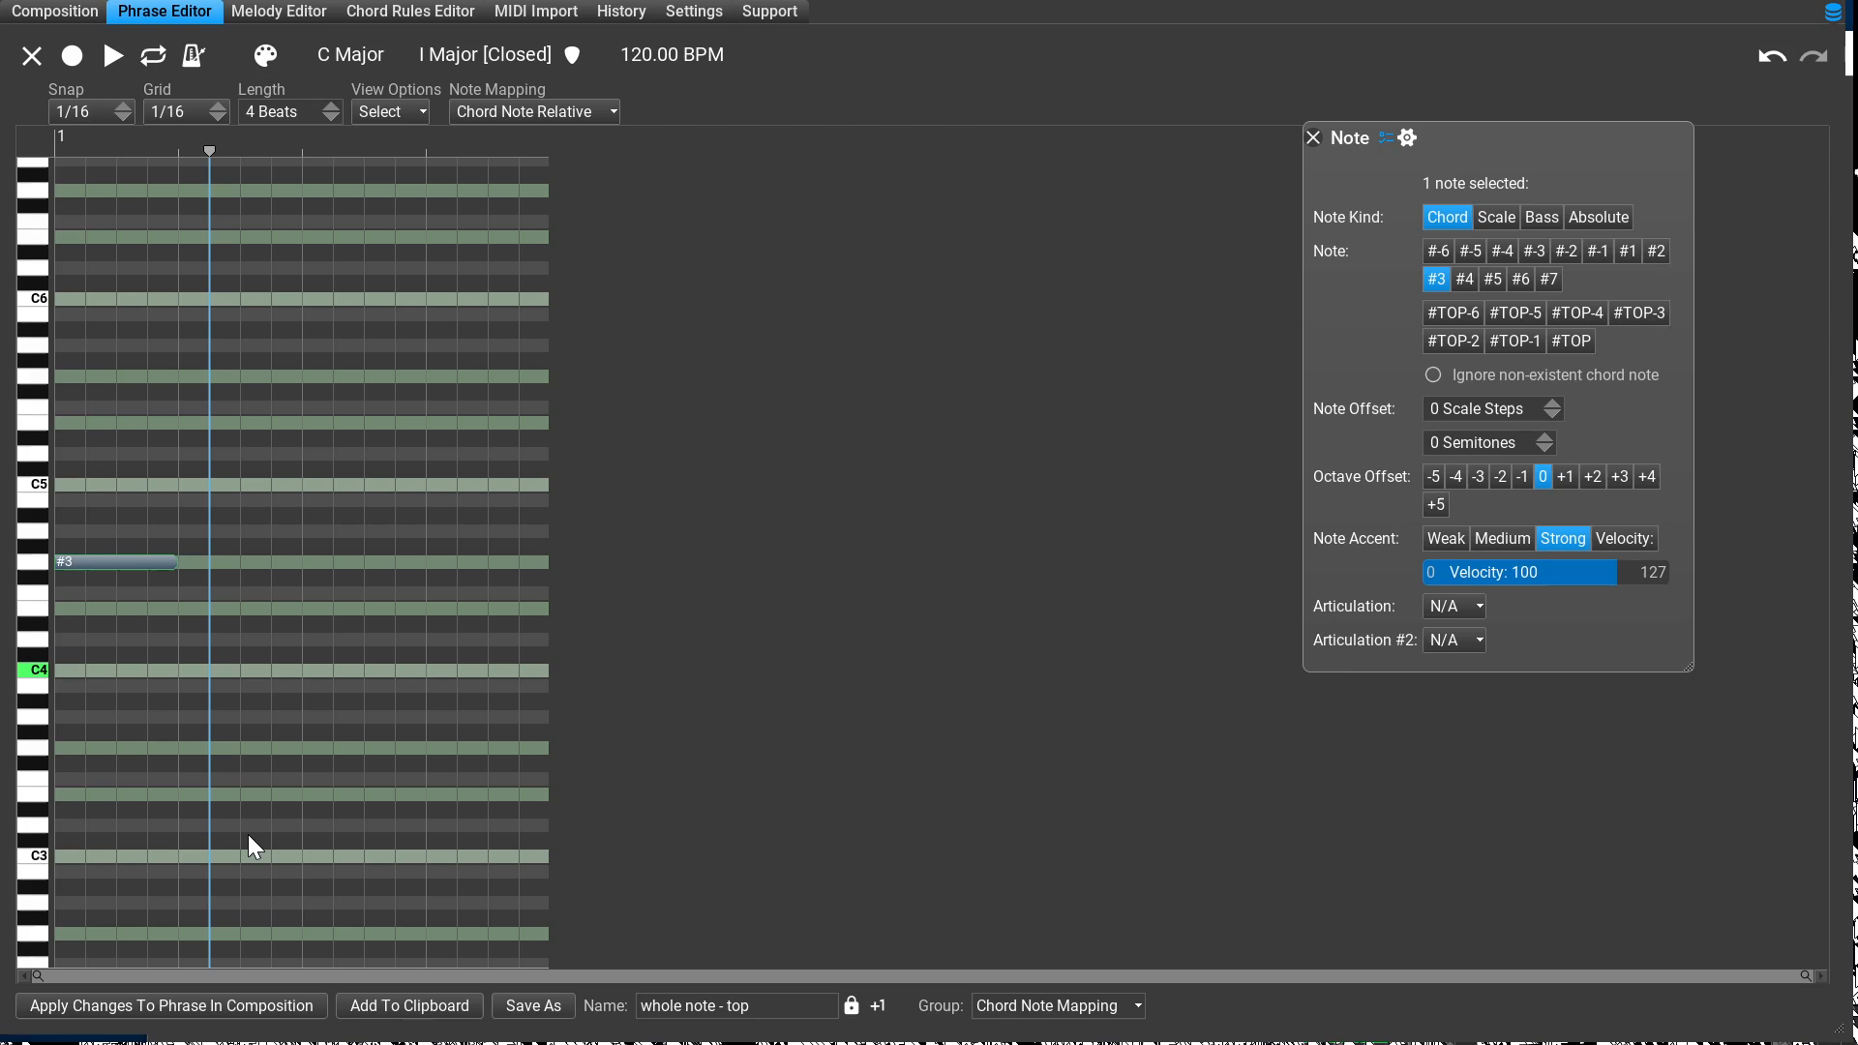
# Step: Add a one-beat note on beat 2 of the bar 1 phrase, map it to #TOP, and apply the change
pyautogui.click(279, 844)
pyautogui.moveTo(279, 841); pyautogui.dragTo(434, 882)
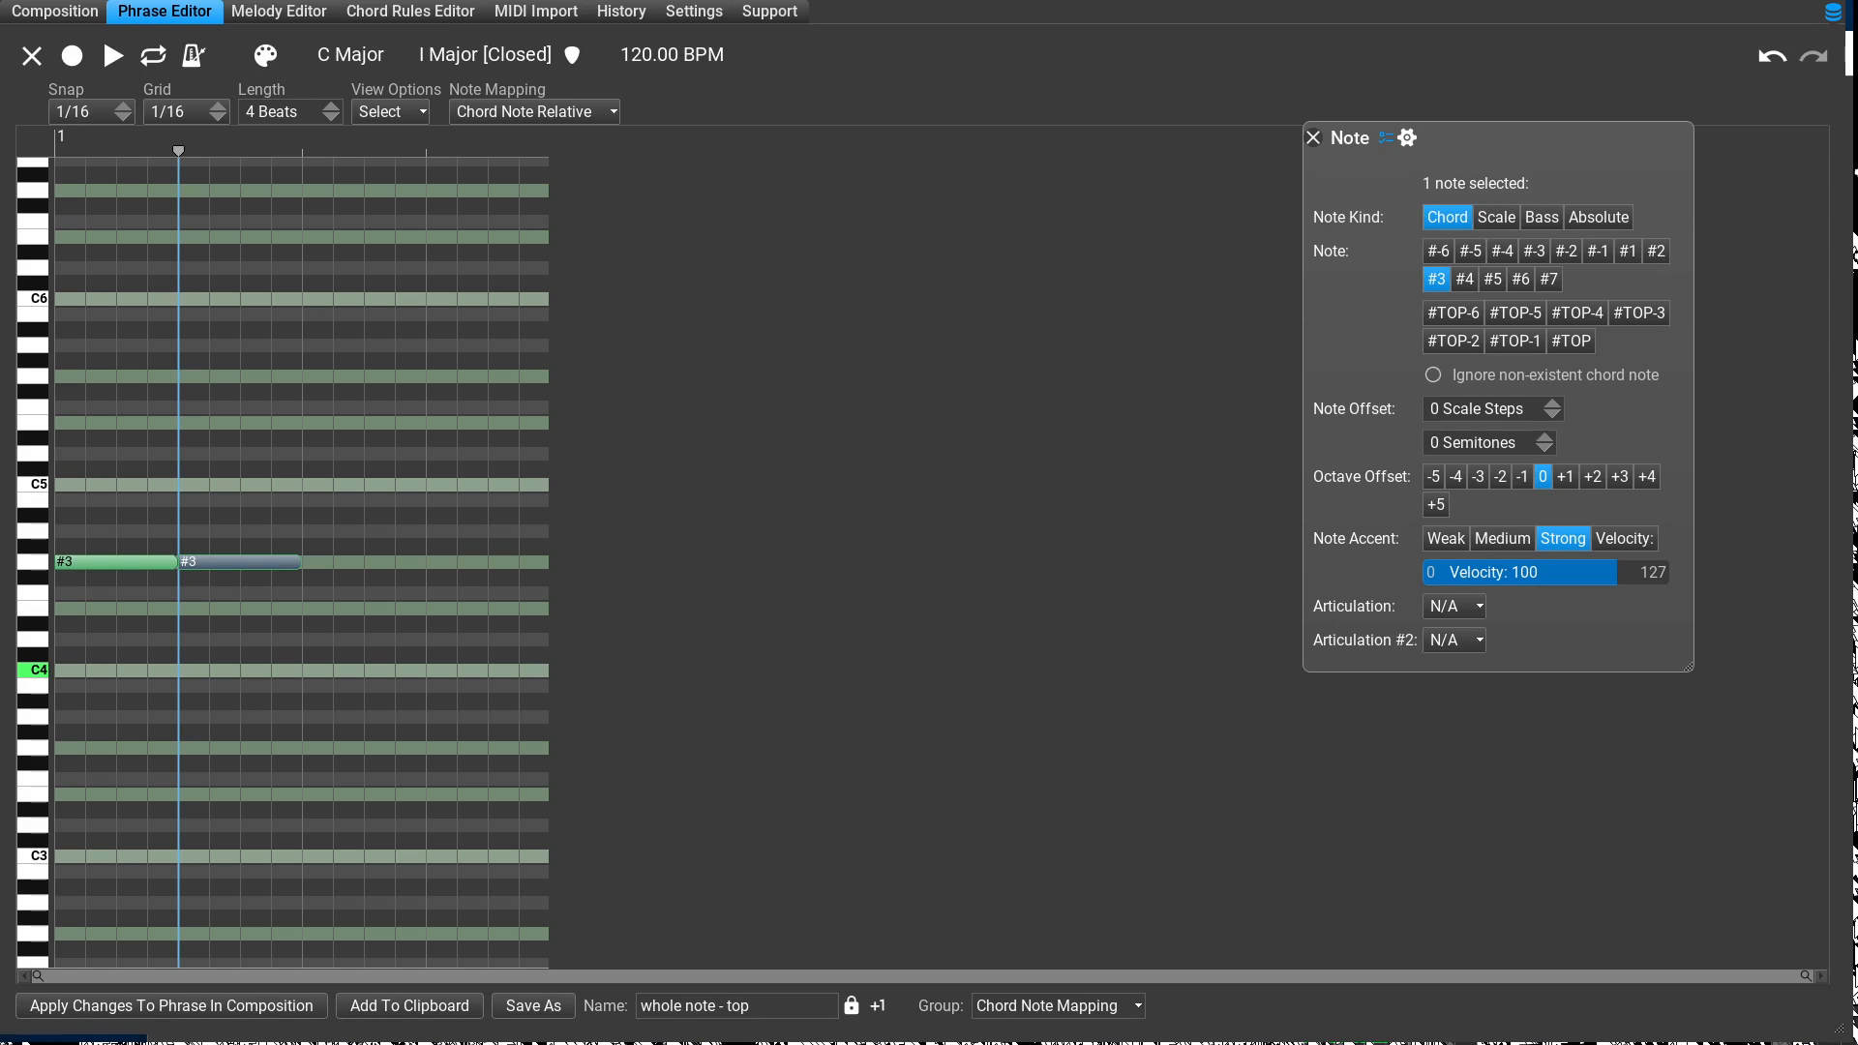
pyautogui.click(1571, 342)
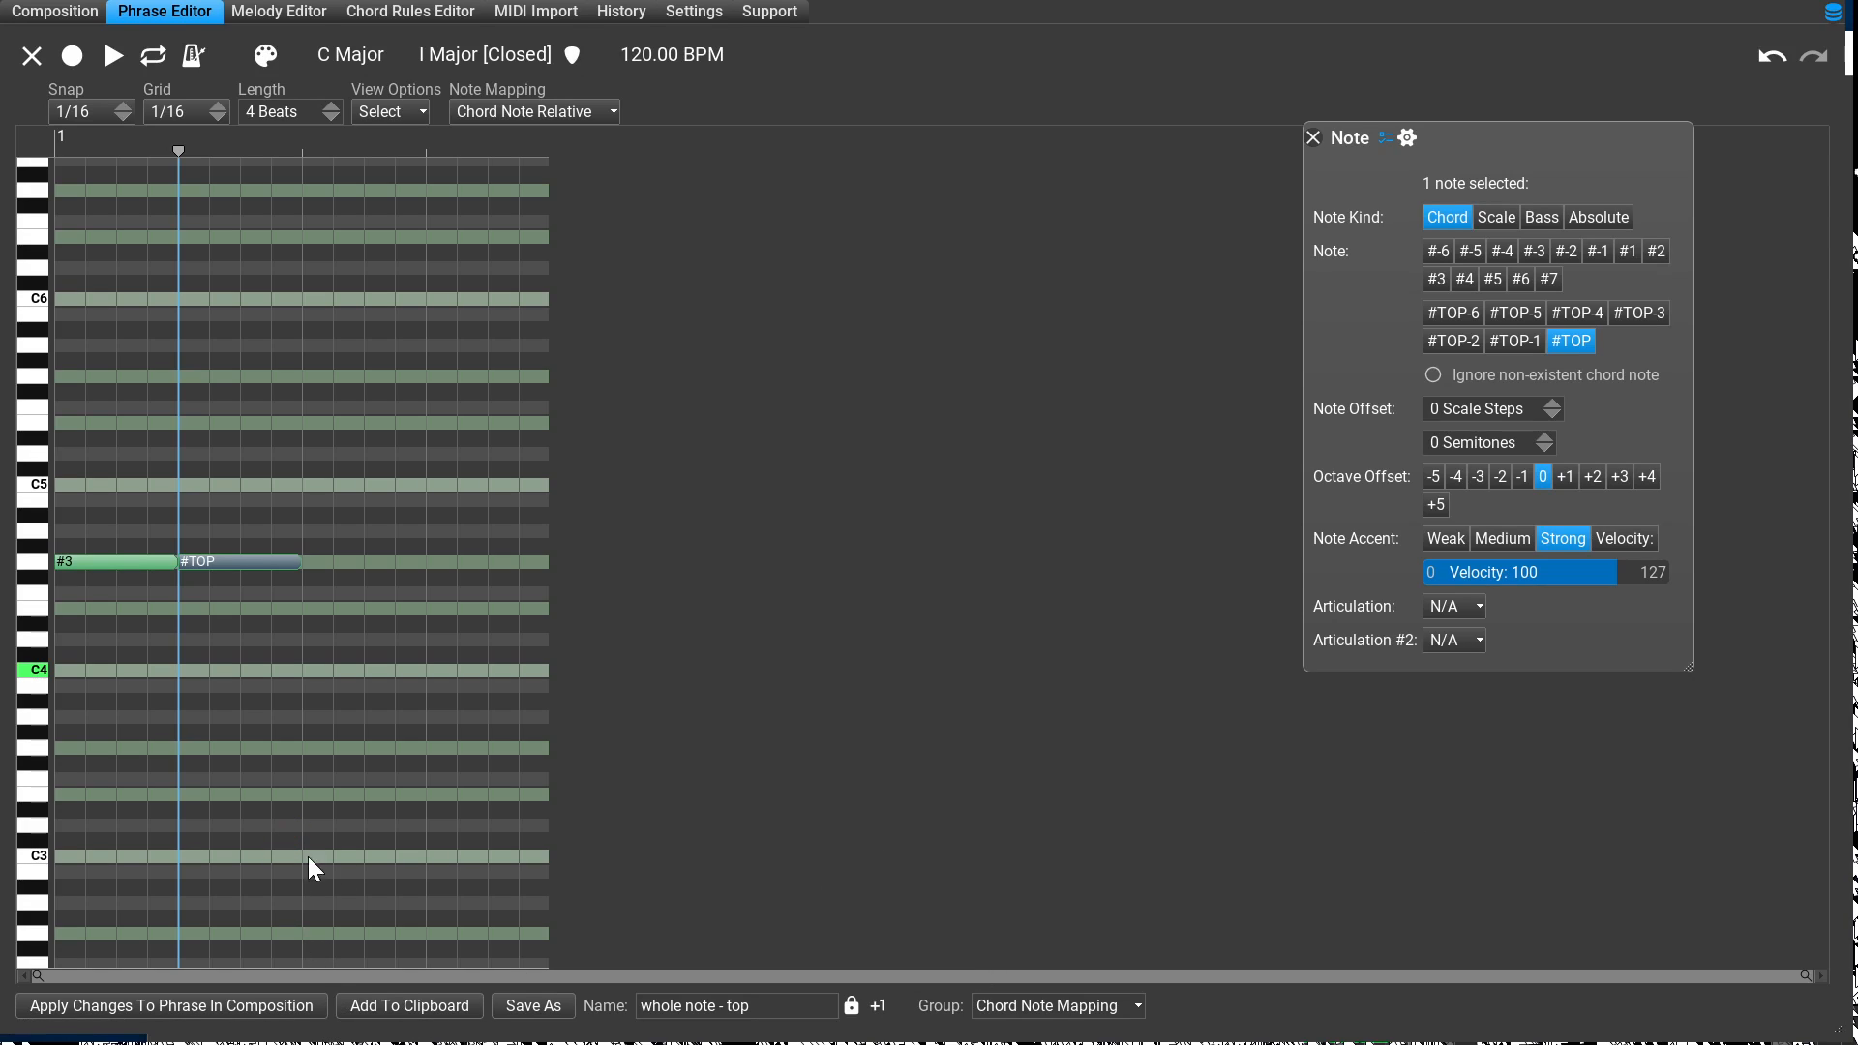
pyautogui.click(171, 1006)
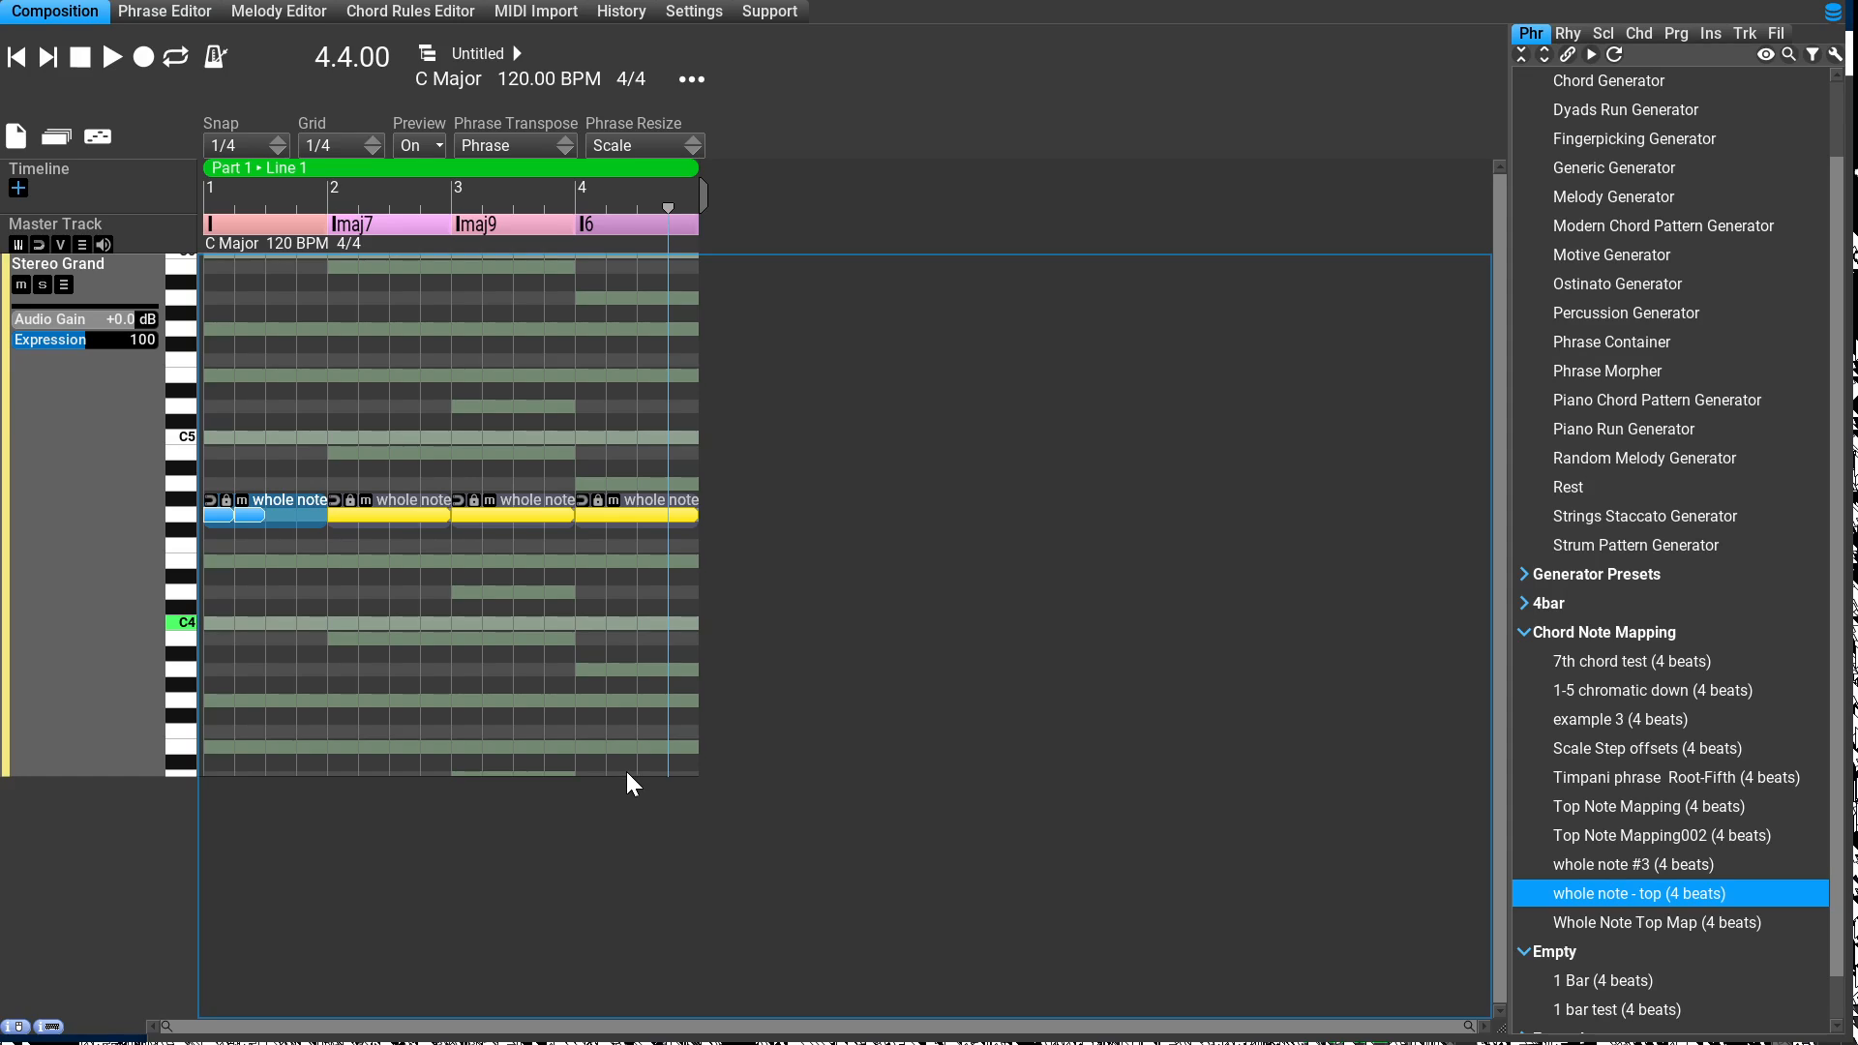
# Step: In the Imaj7 phrase, shorten the #3 note to one beat, add a one-beat #TOP note on beat 2, and apply
pyautogui.doubleClick(423, 501)
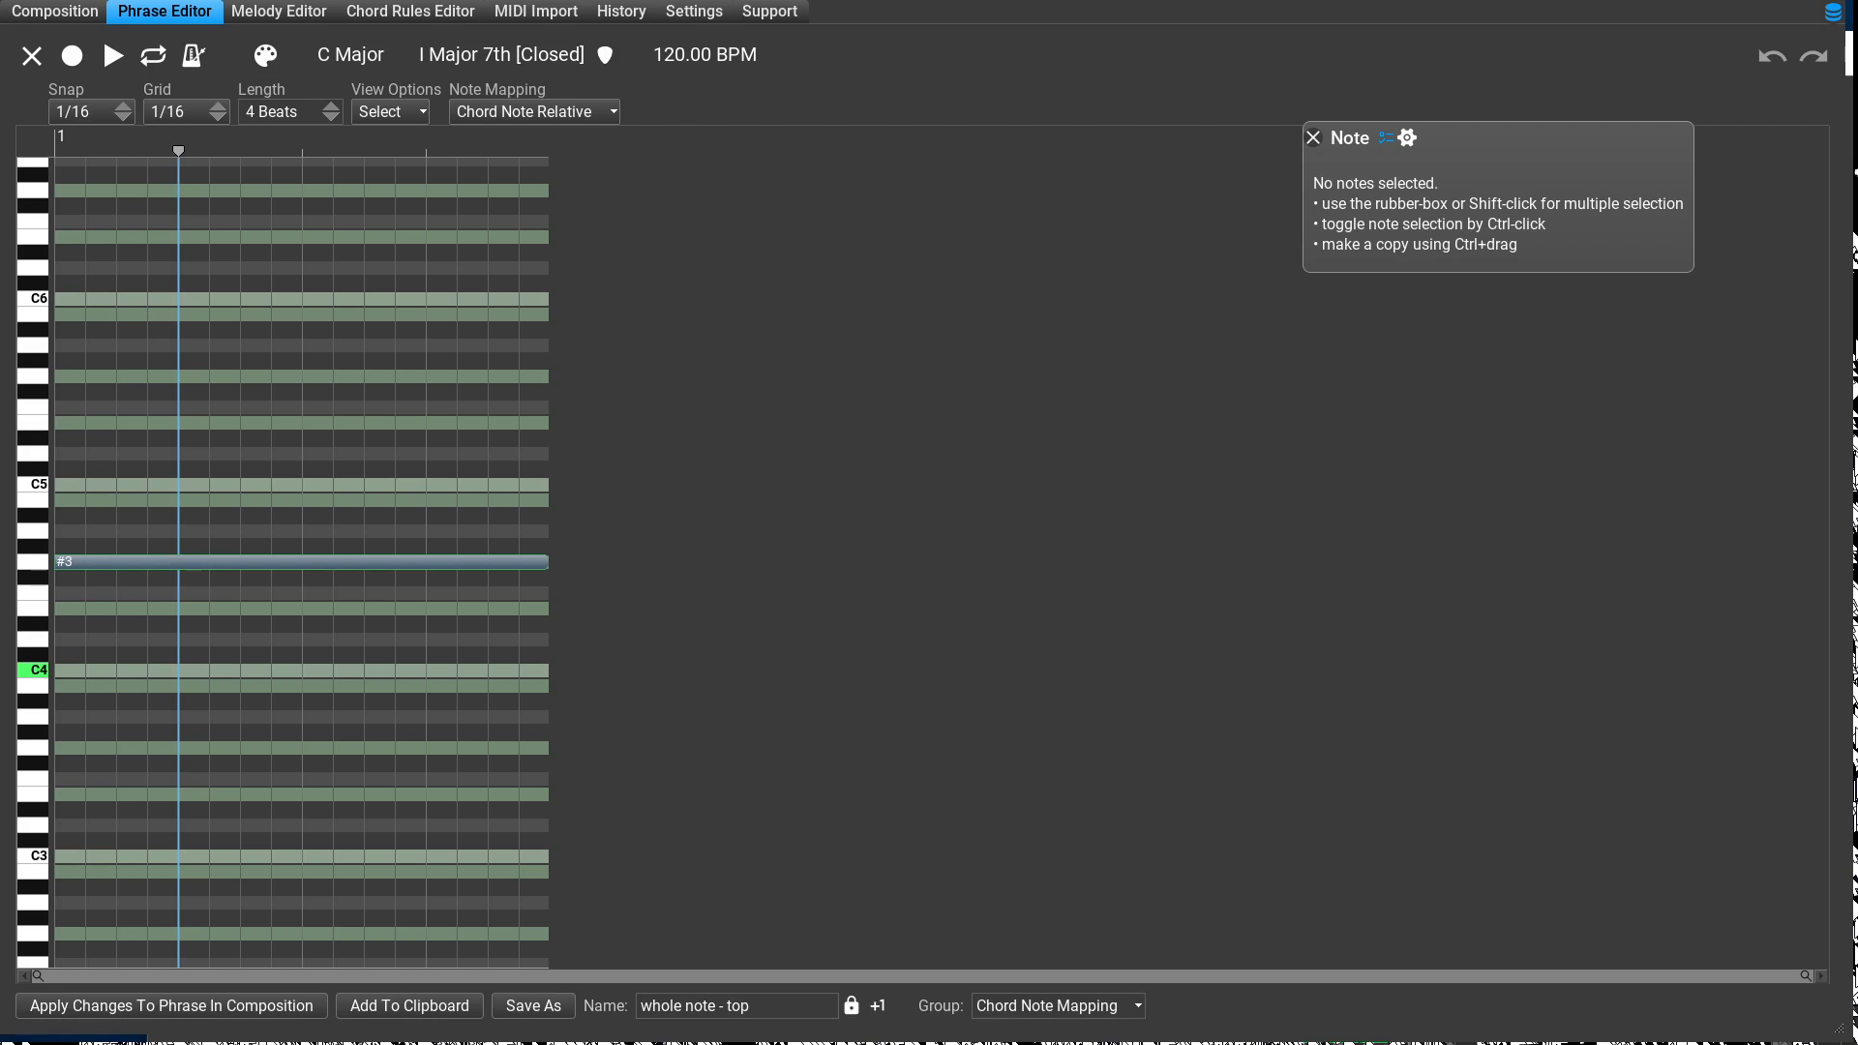
pyautogui.click(44, 14)
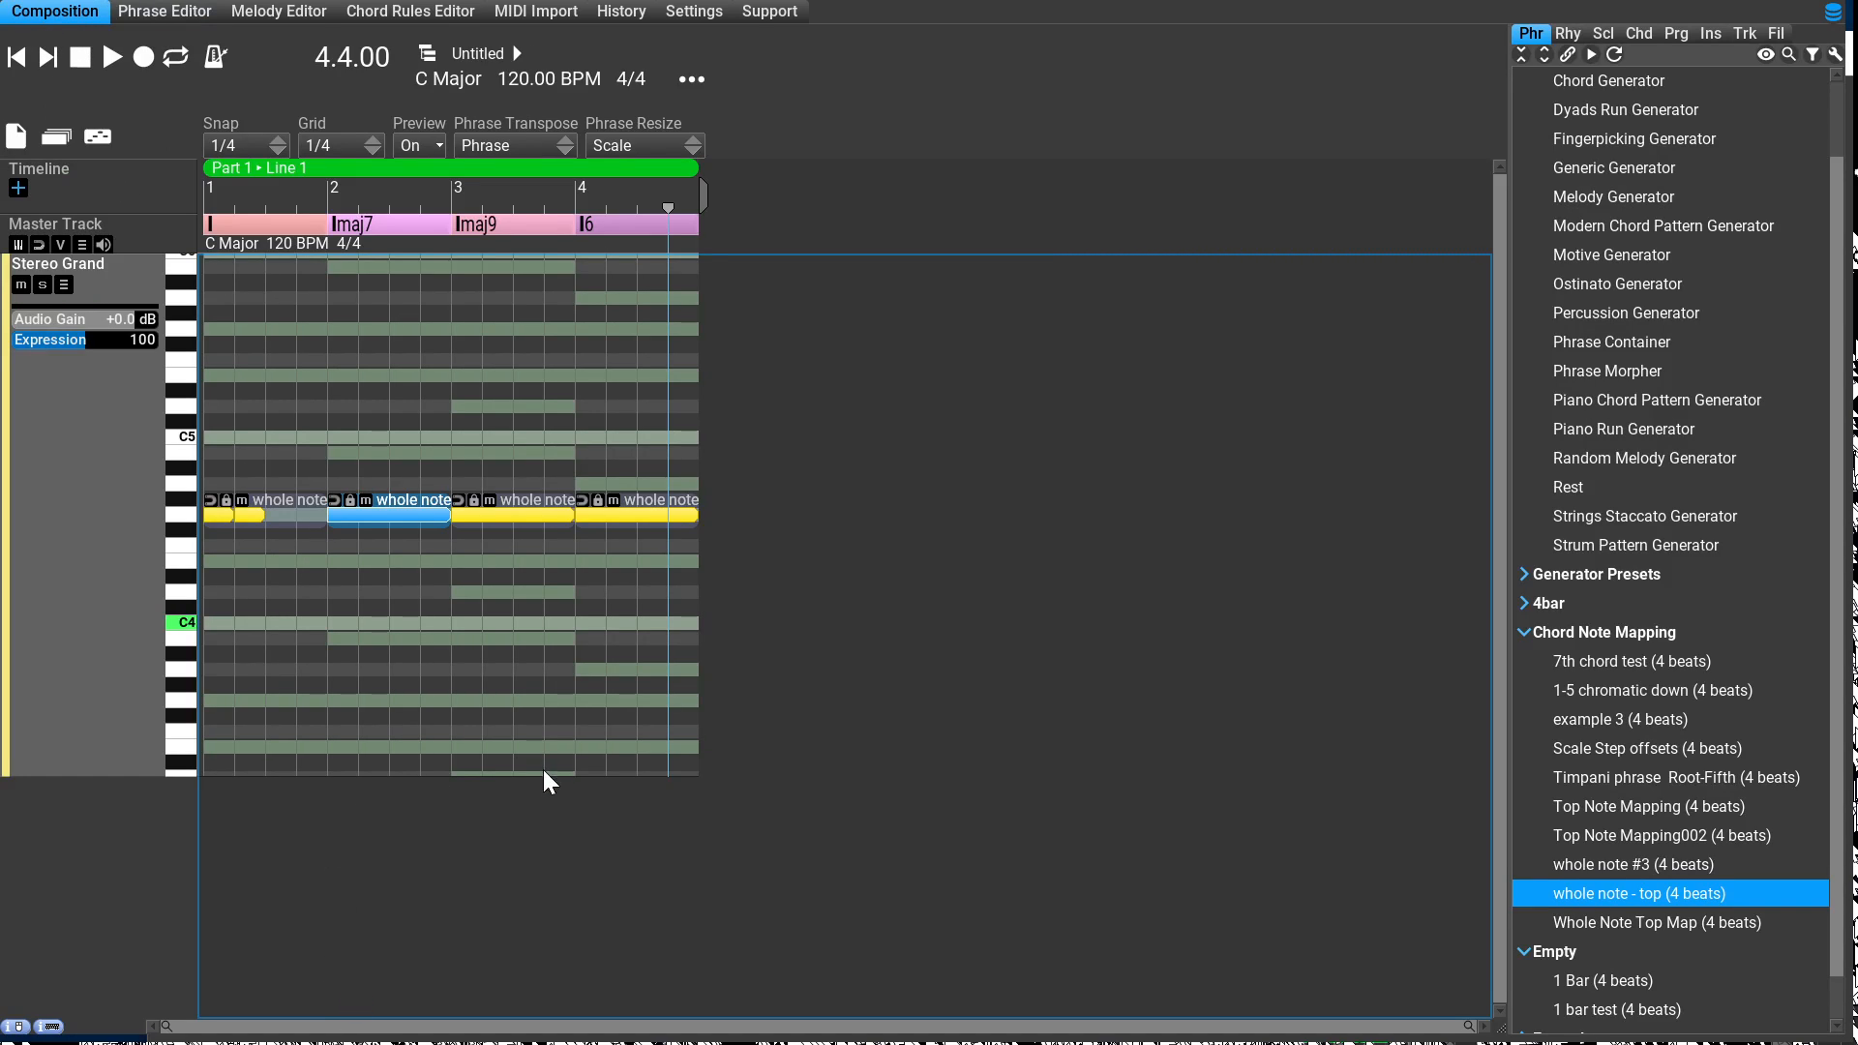
pyautogui.press('Tab')
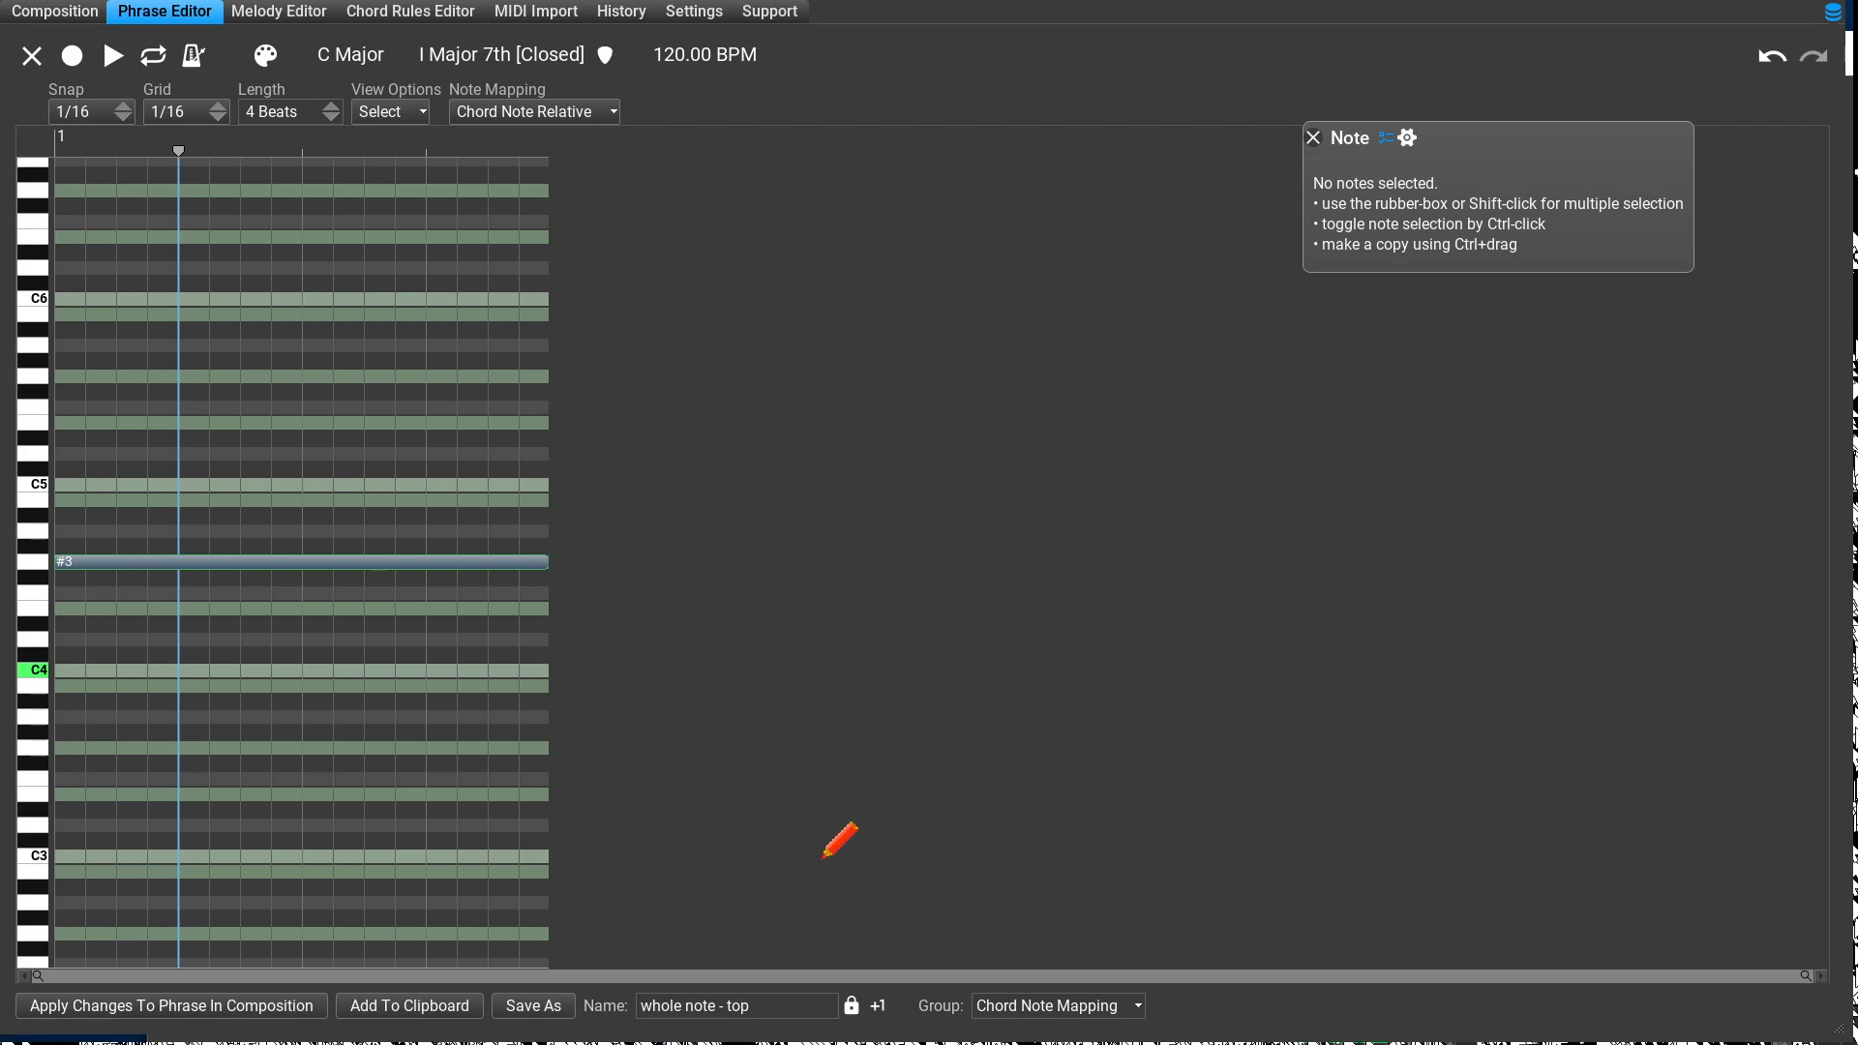
pyautogui.moveTo(822, 858)
pyautogui.mouseDown()
pyautogui.moveTo(293, 806)
pyautogui.moveTo(243, 828)
pyautogui.moveTo(295, 860)
pyautogui.moveTo(459, 876)
pyautogui.moveTo(419, 871)
pyautogui.mouseUp()
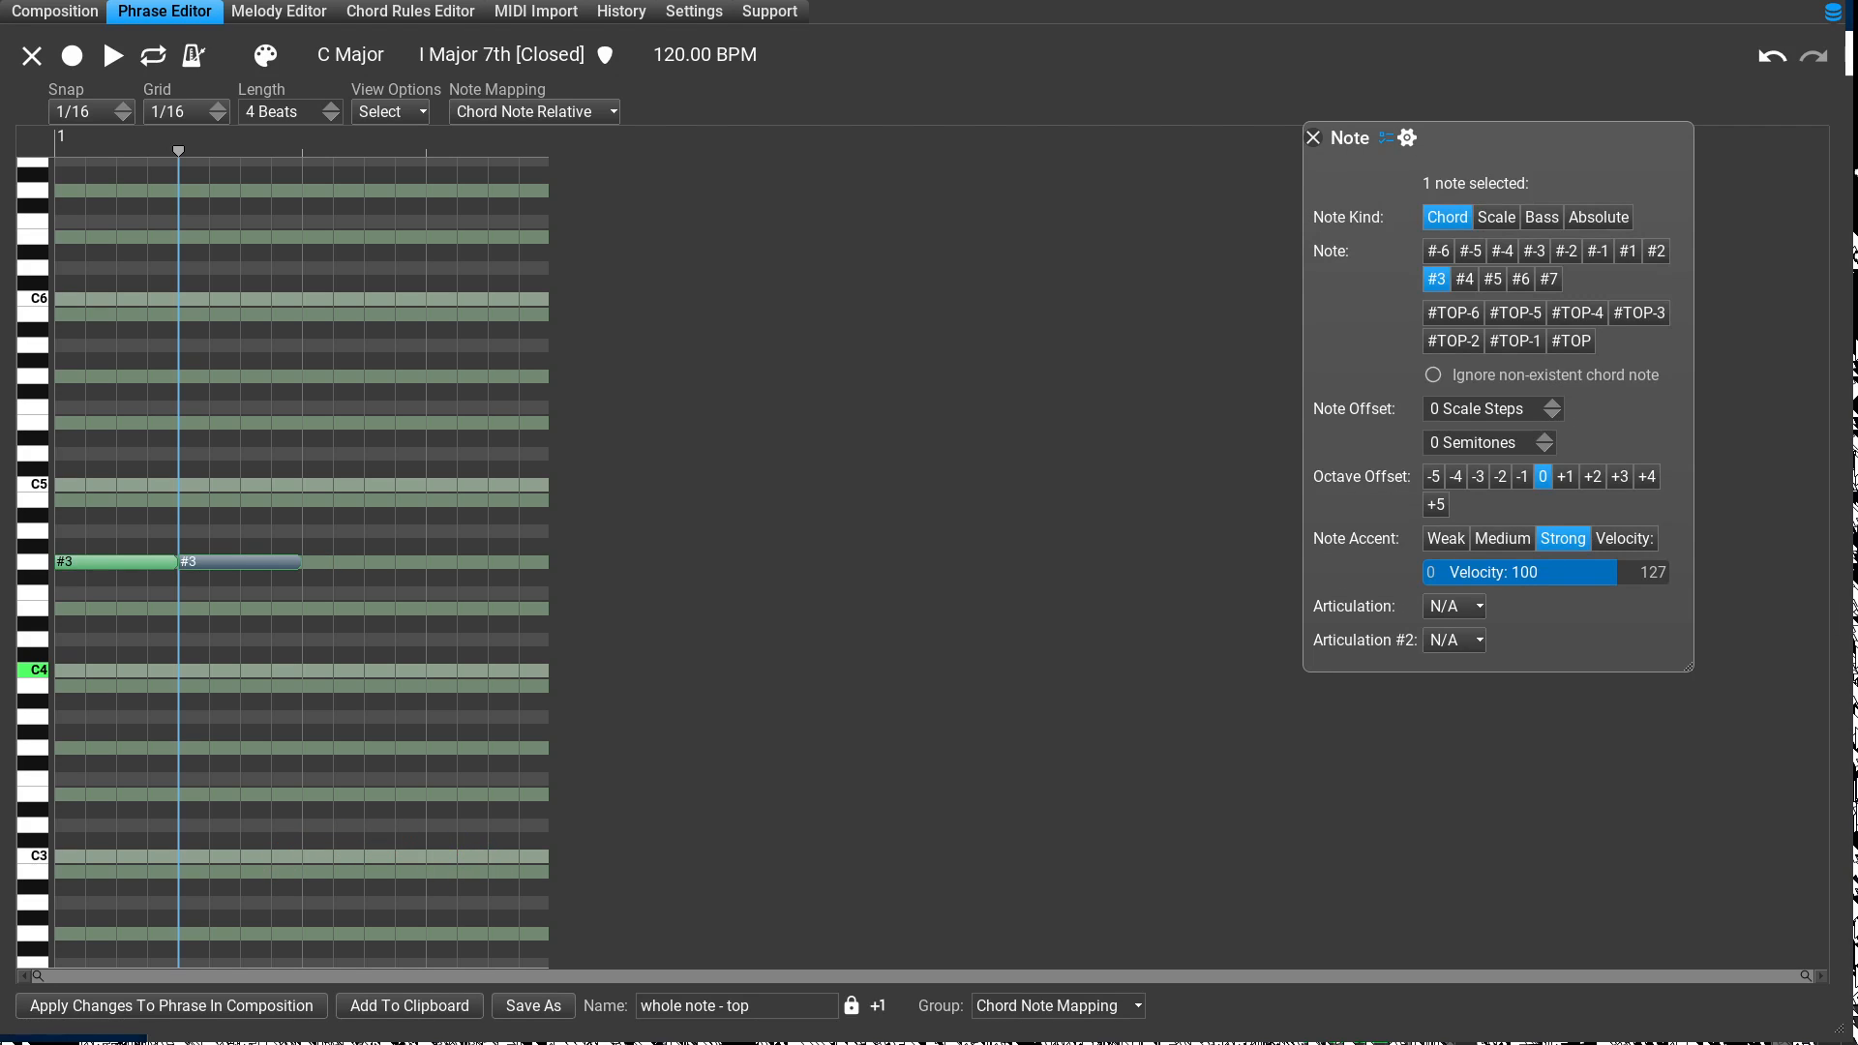
pyautogui.click(1570, 341)
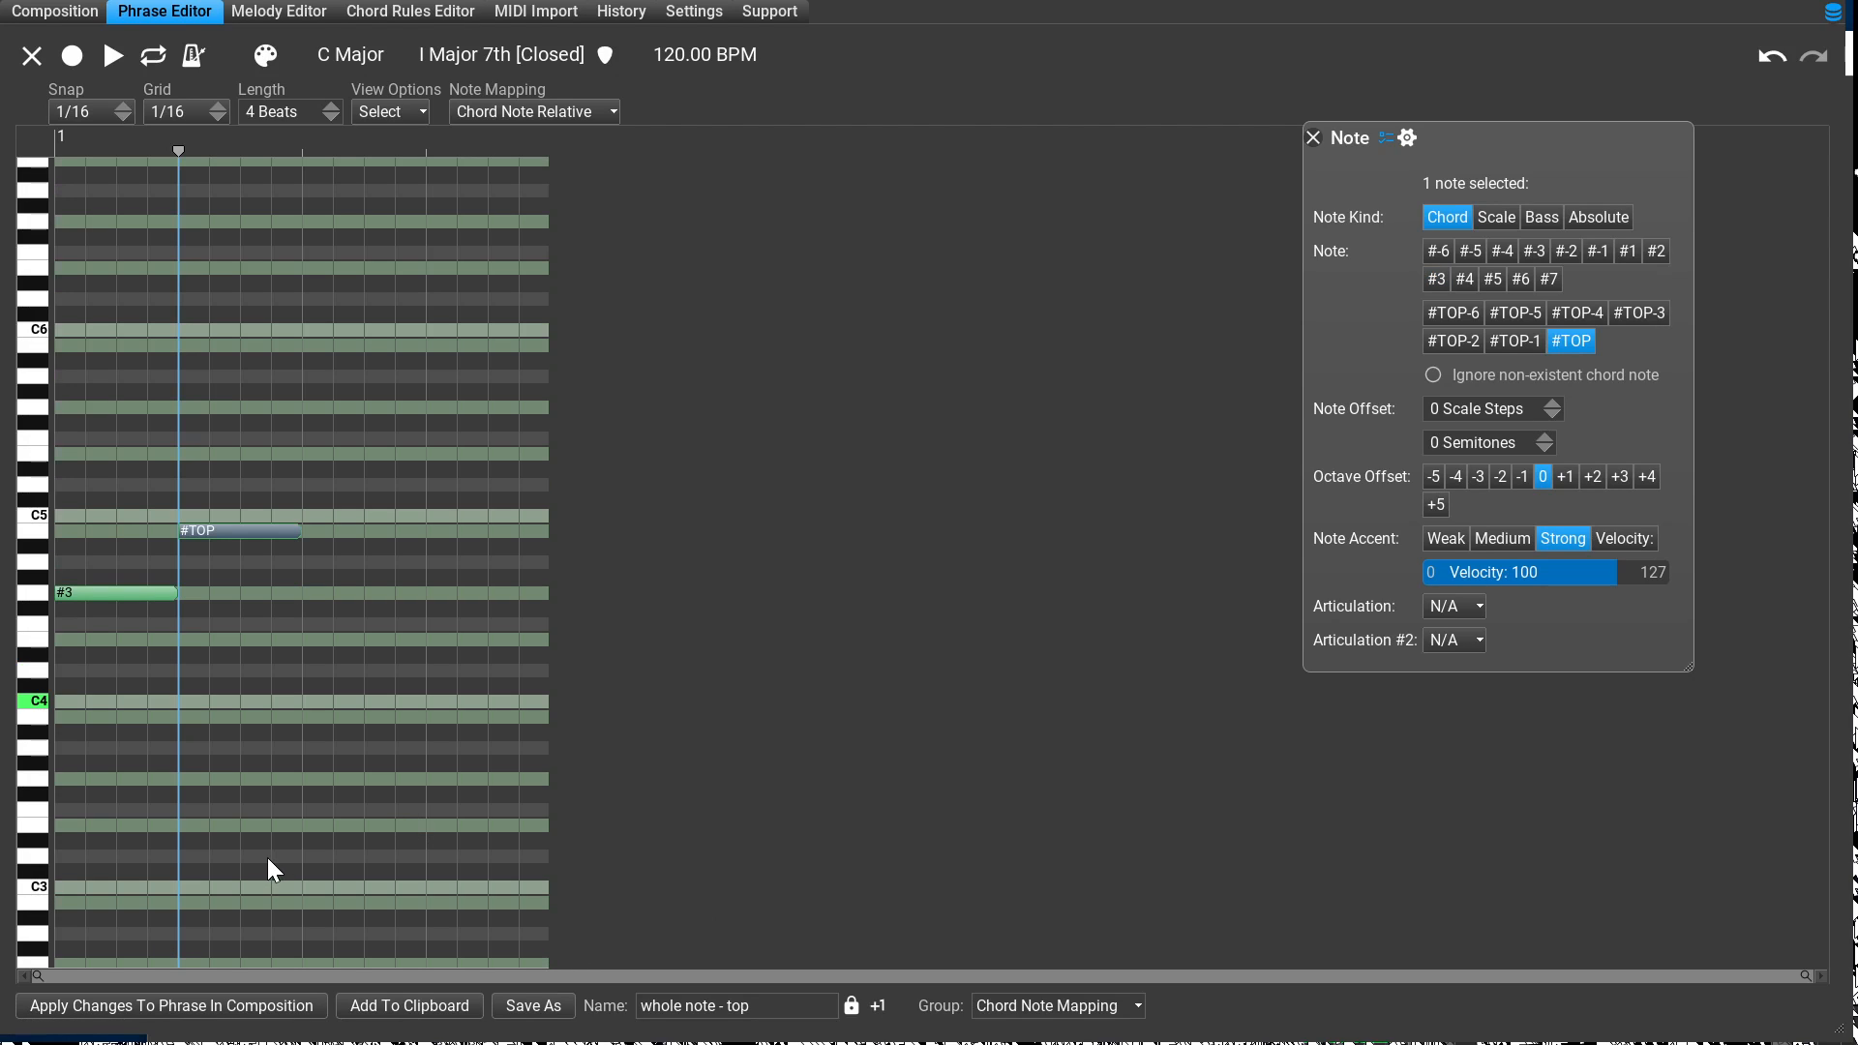
pyautogui.click(172, 1006)
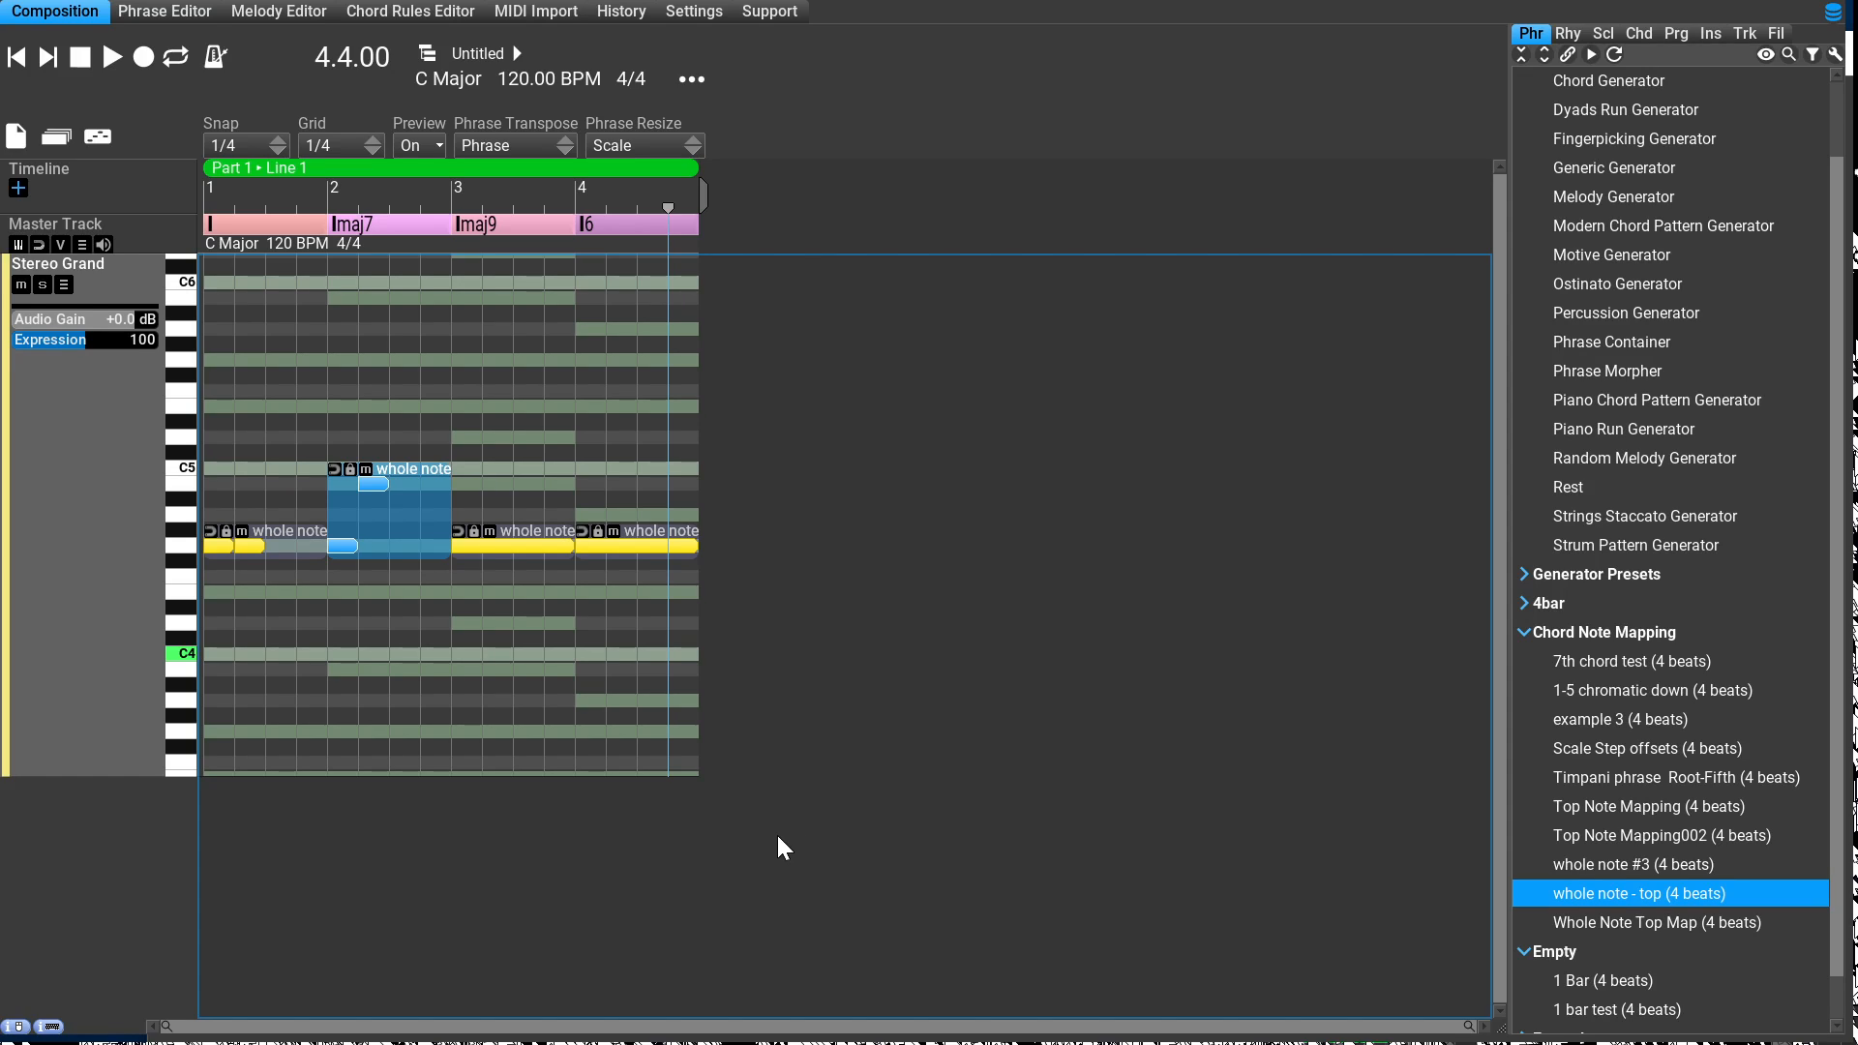
# Step: In the Imaj9 phrase, shorten the #3 note to one beat, add a one-beat #TOP note on beat 2, and apply
pyautogui.press('Right')
pyautogui.press('Return')
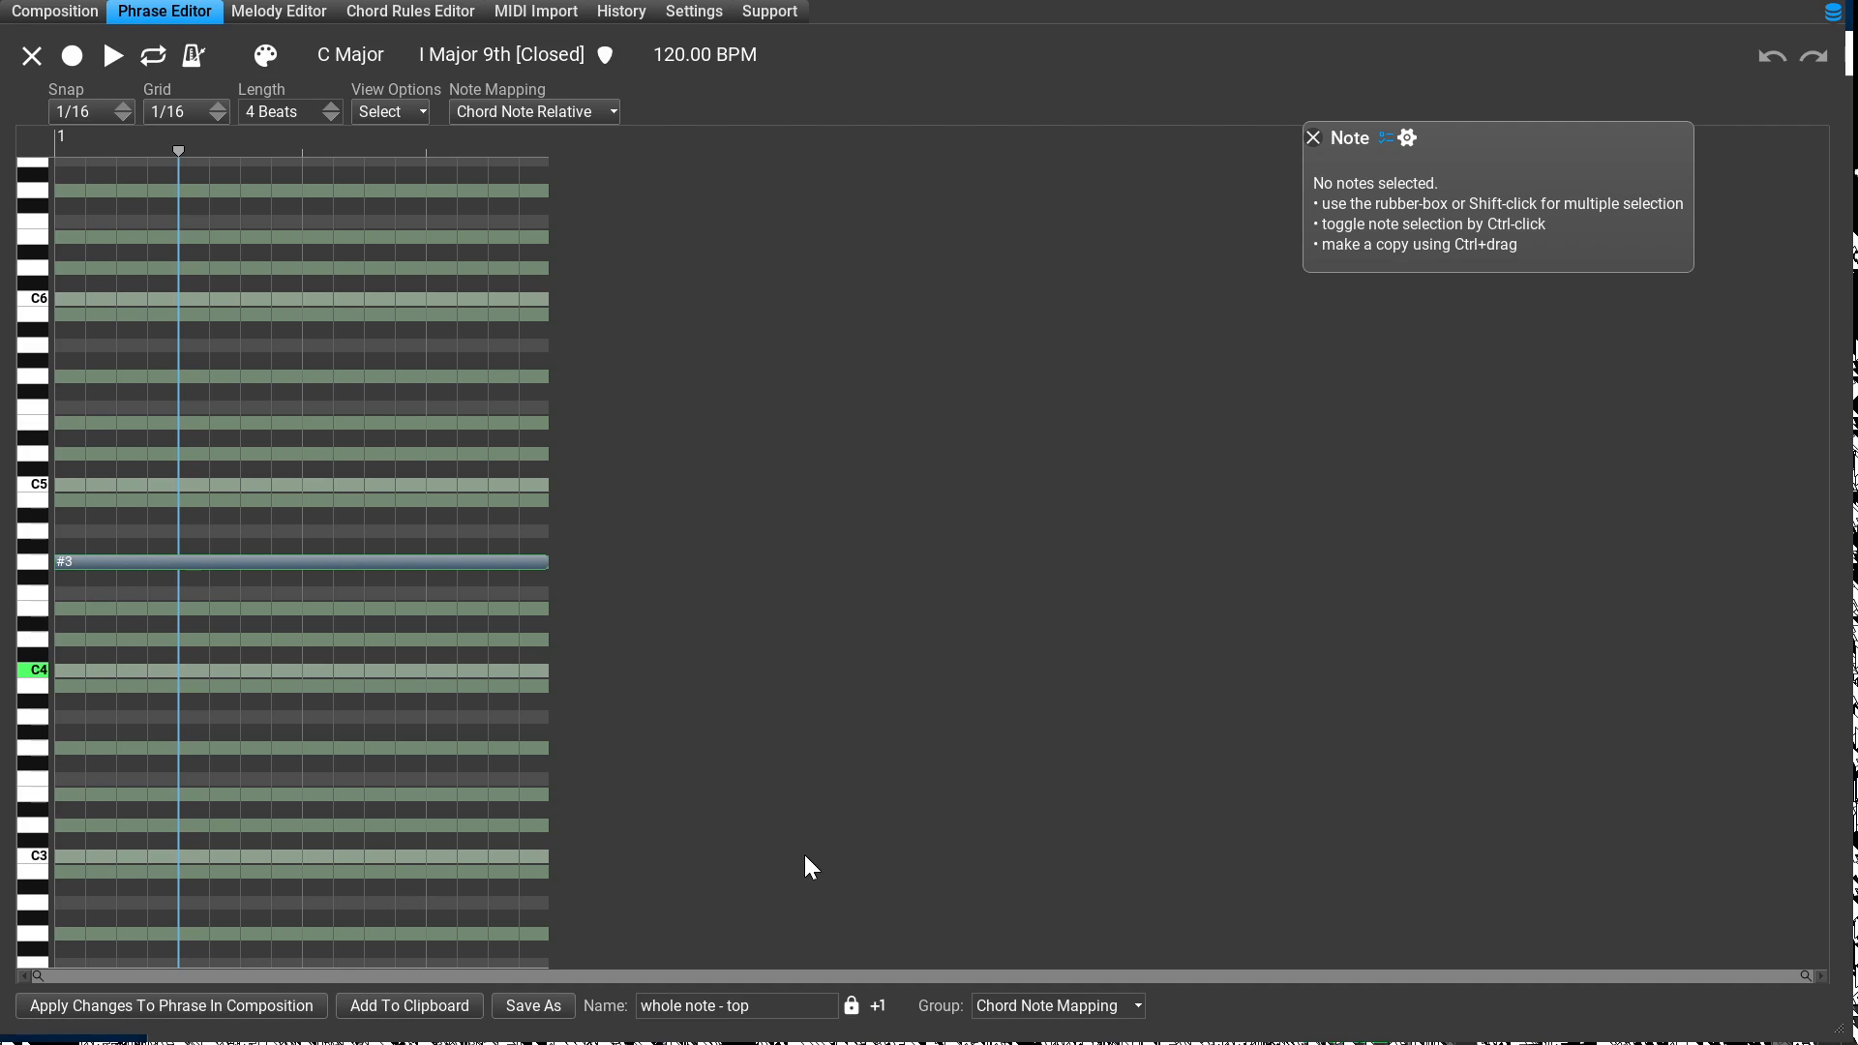
pyautogui.moveTo(820, 860); pyautogui.dragTo(253, 927)
pyautogui.click(294, 840)
pyautogui.moveTo(295, 840)
pyautogui.mouseDown()
pyautogui.moveTo(300, 857)
pyautogui.moveTo(438, 862)
pyautogui.mouseUp()
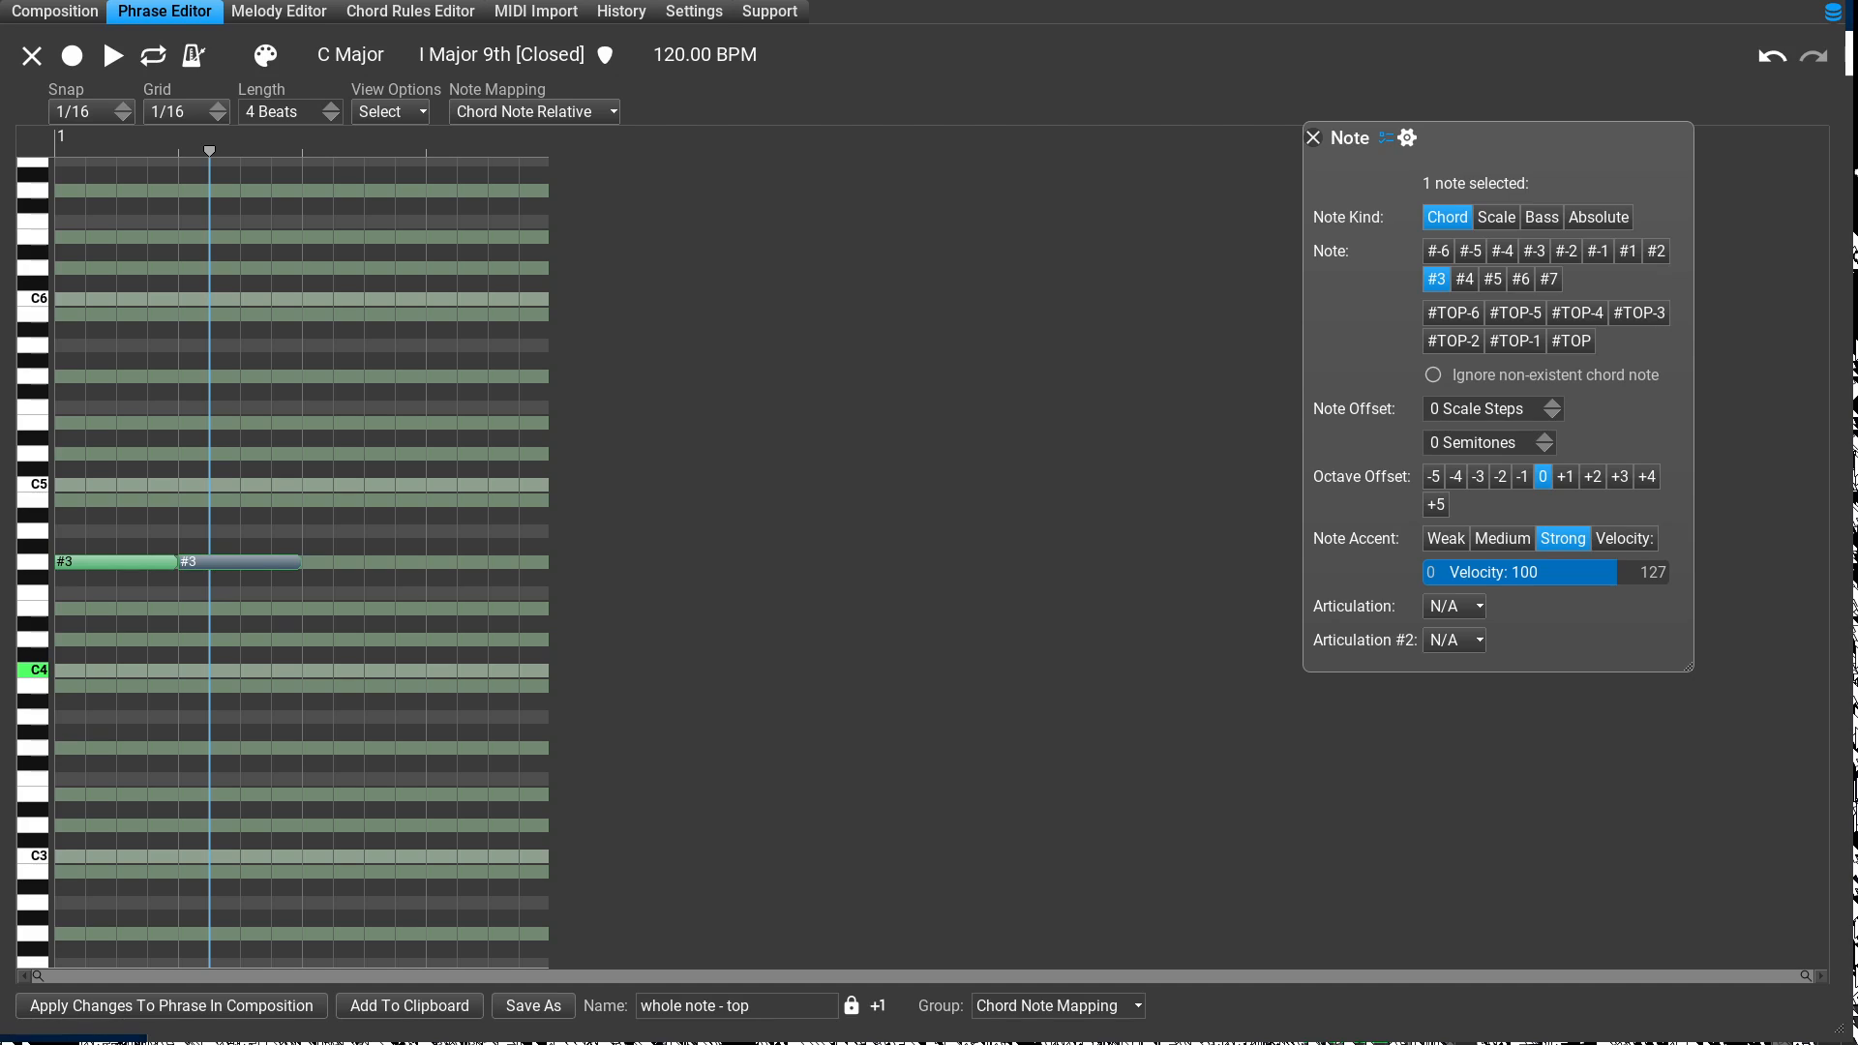
pyautogui.click(1570, 342)
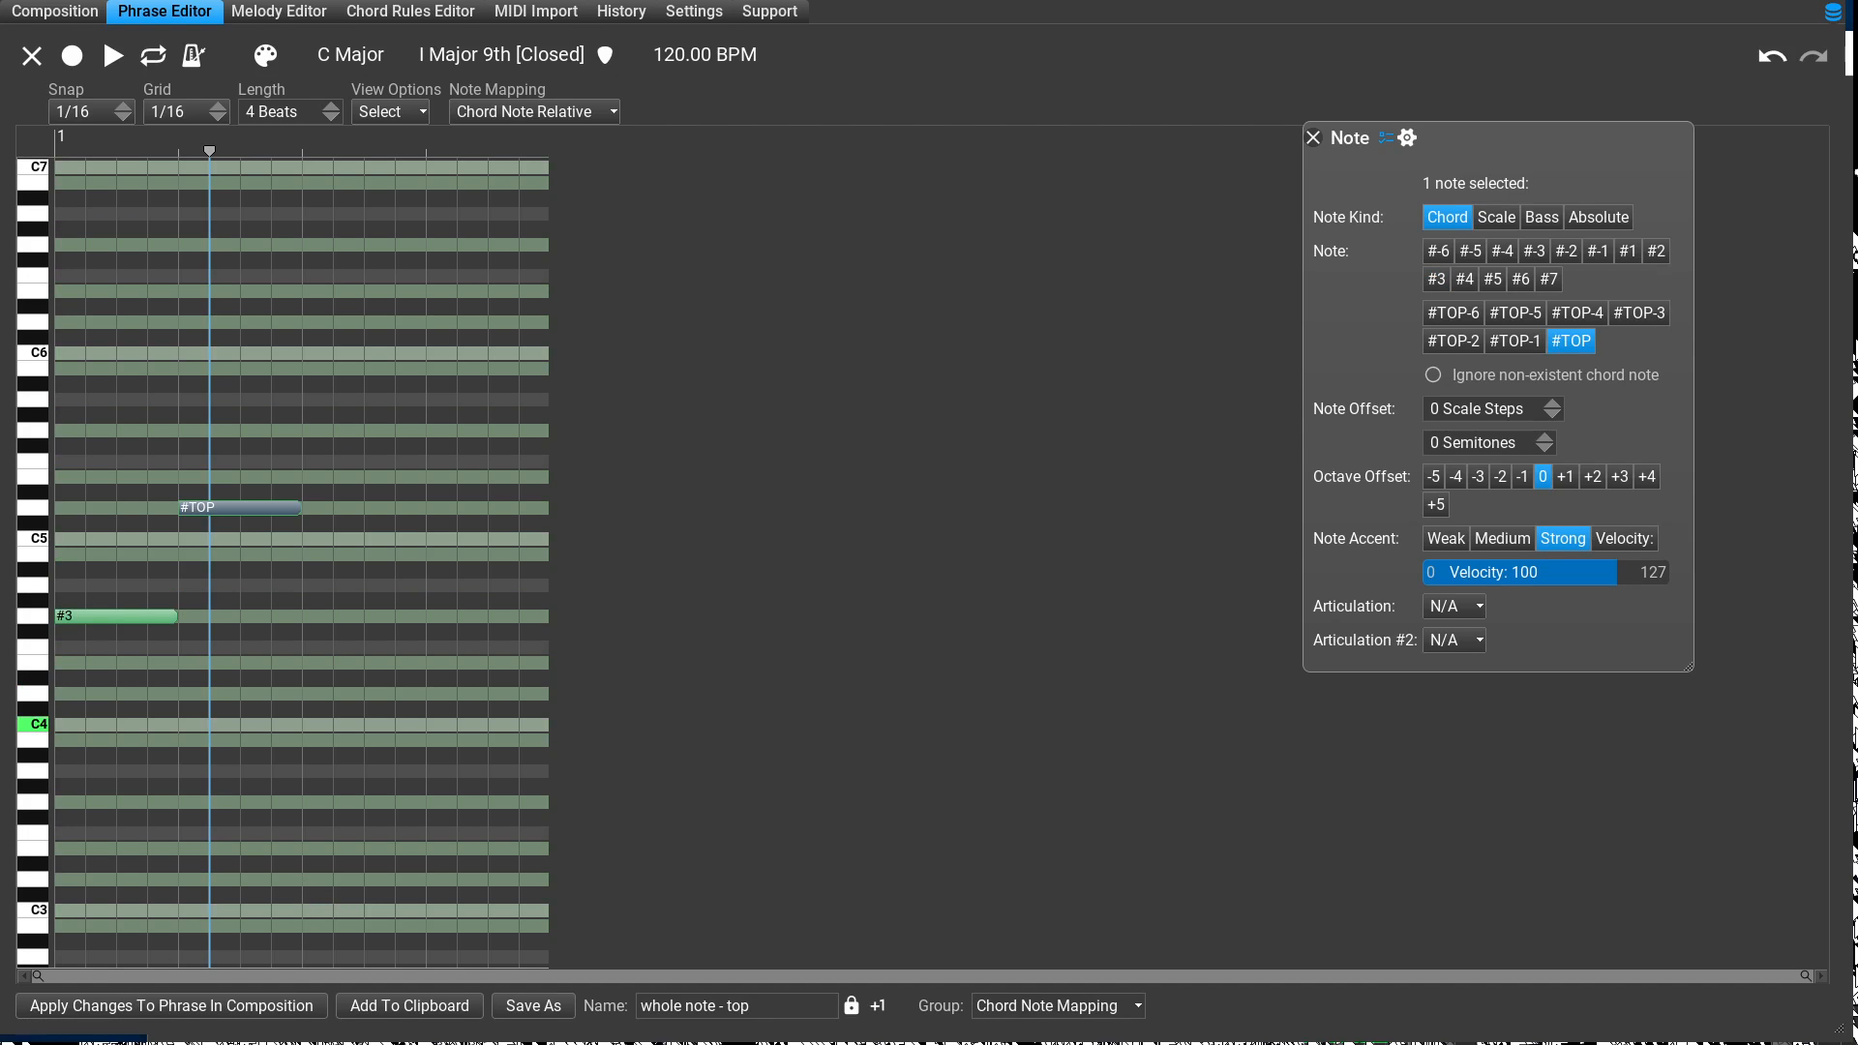
pyautogui.click(172, 1006)
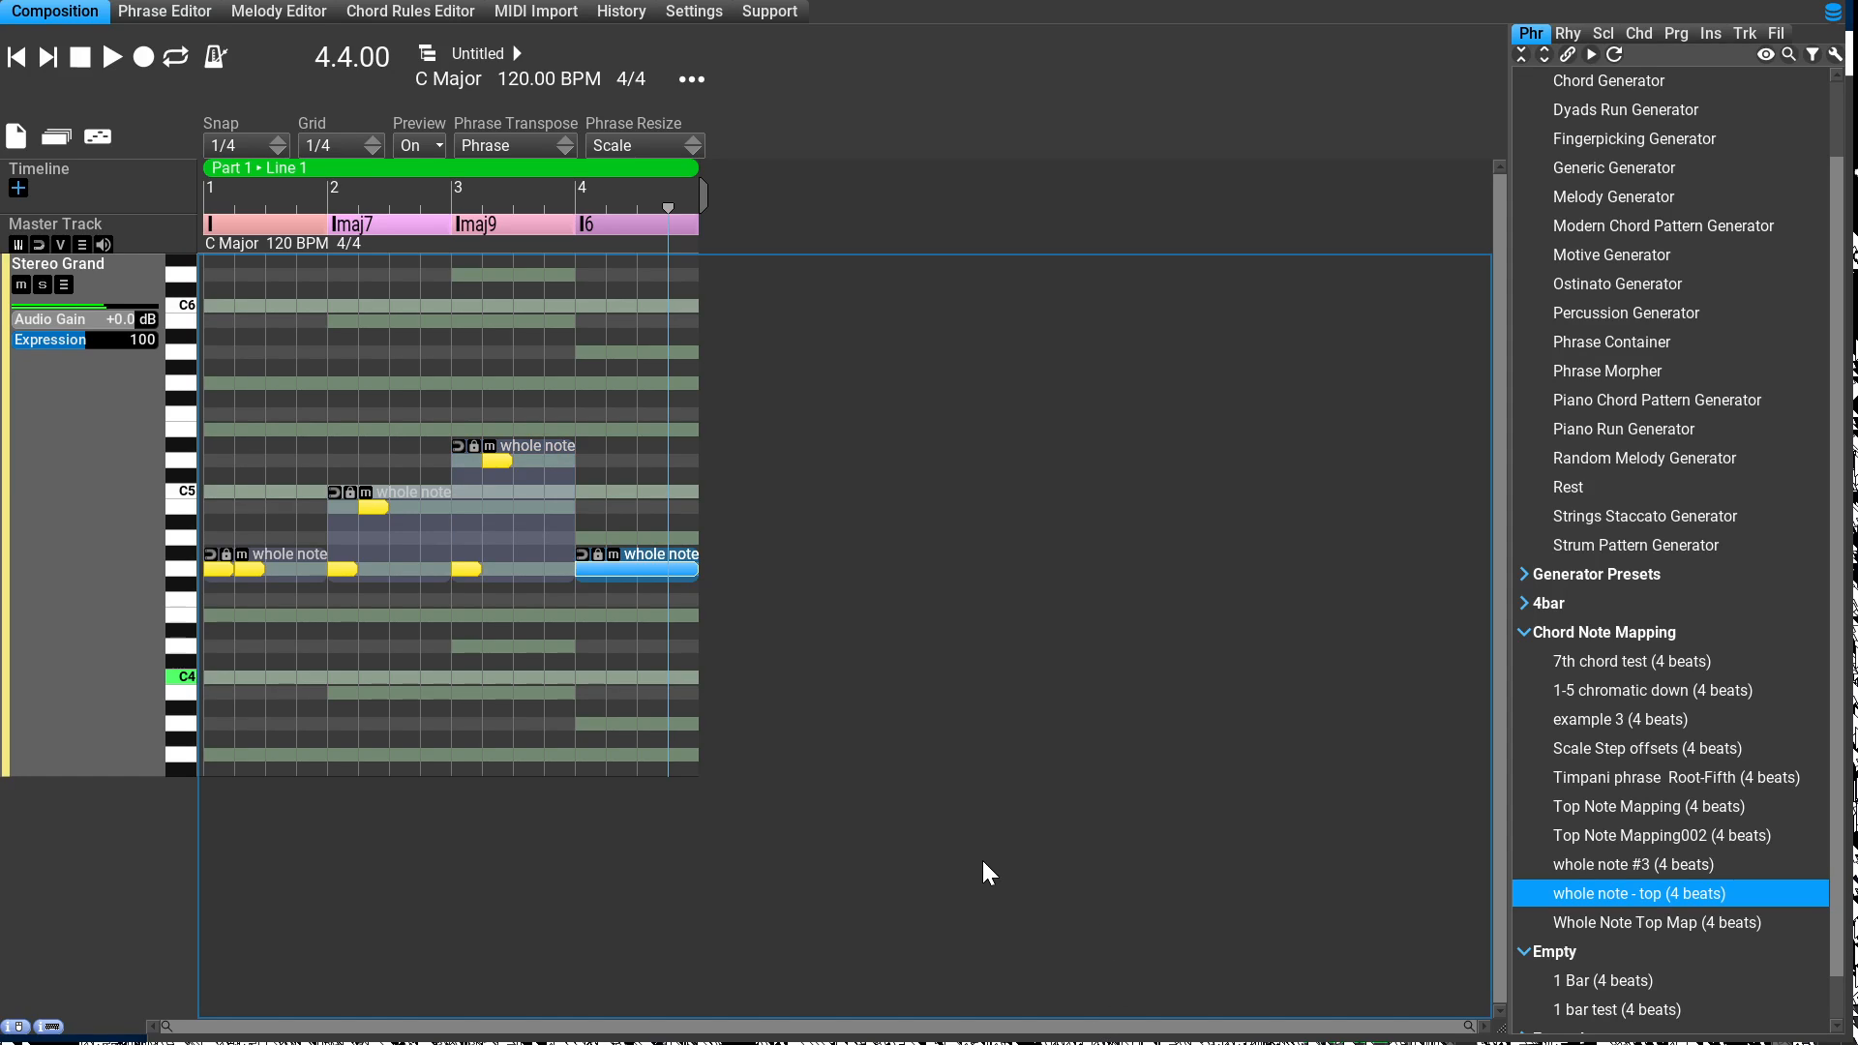
# Step: Split the I6 phrase into one-beat #3 and #TOP notes on beats 1 and 2, apply it, and play back the composition
pyautogui.press('e')
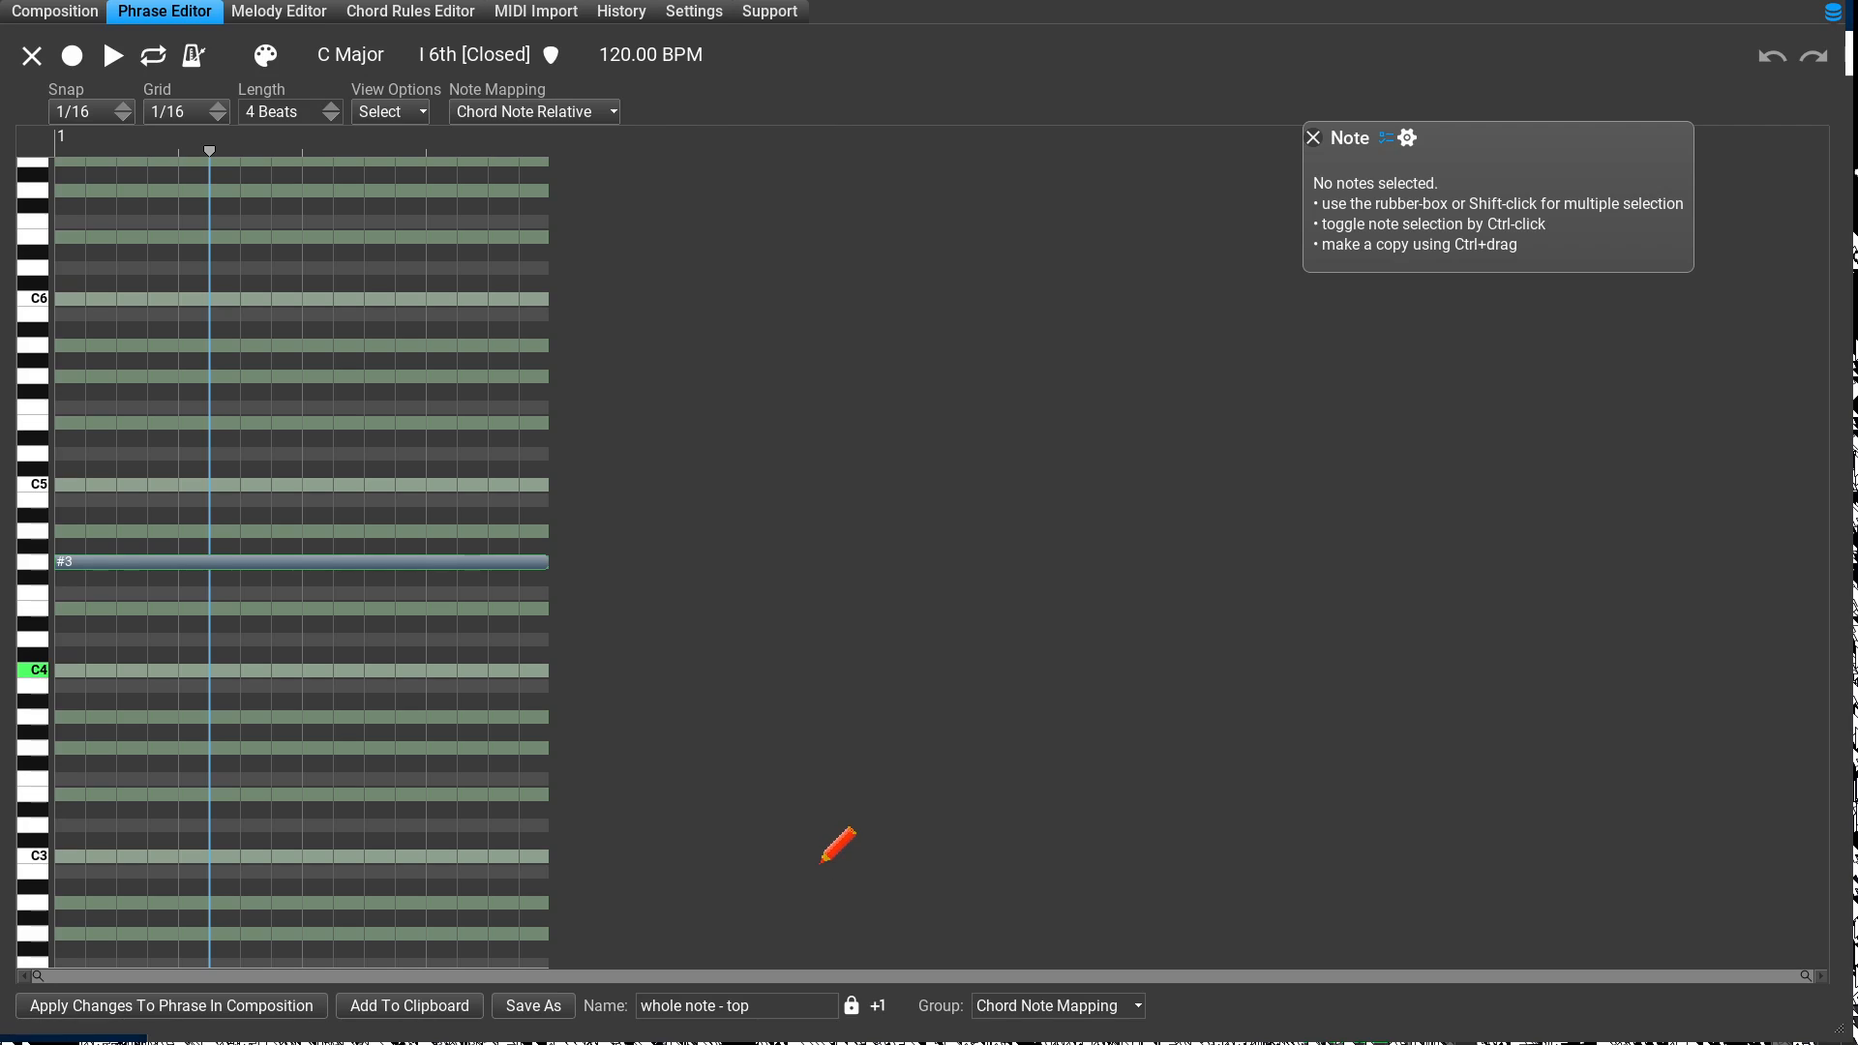
pyautogui.moveTo(547, 563); pyautogui.dragTo(204, 623)
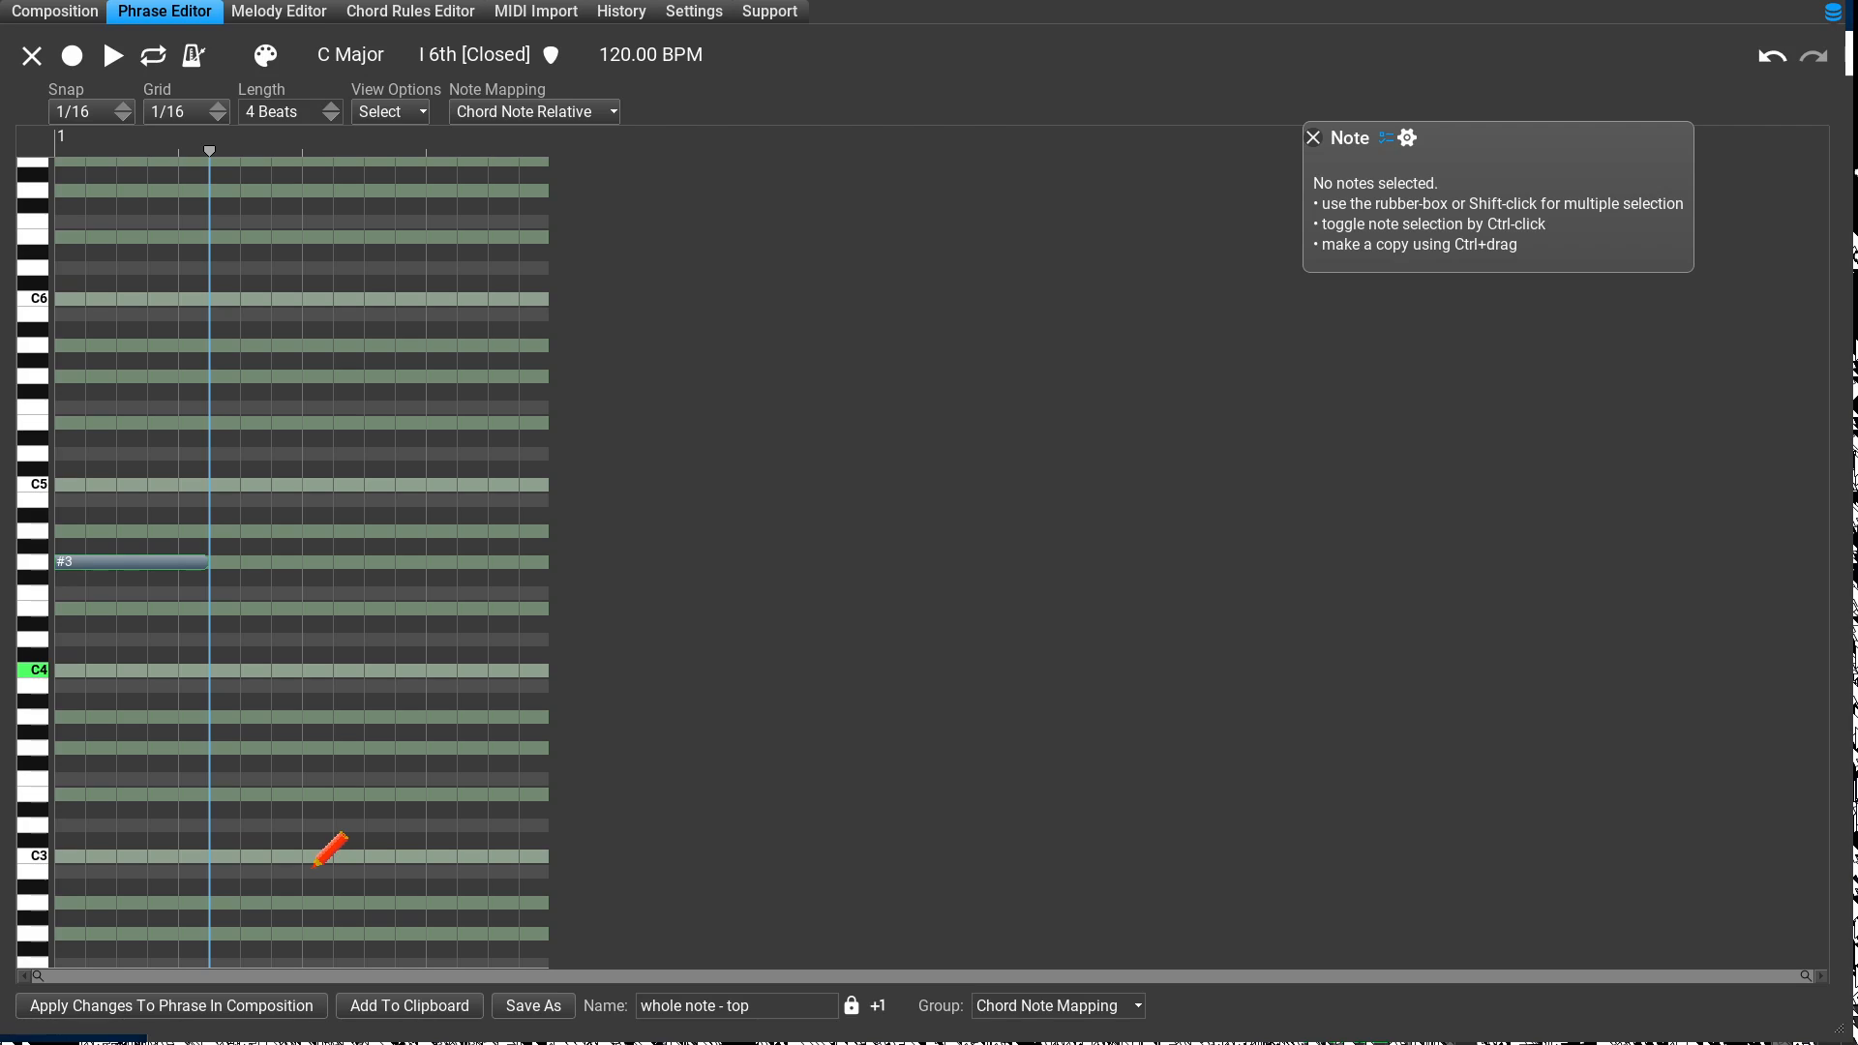
pyautogui.moveTo(208, 565)
pyautogui.mouseDown()
pyautogui.moveTo(183, 563)
pyautogui.moveTo(293, 564)
pyautogui.mouseUp()
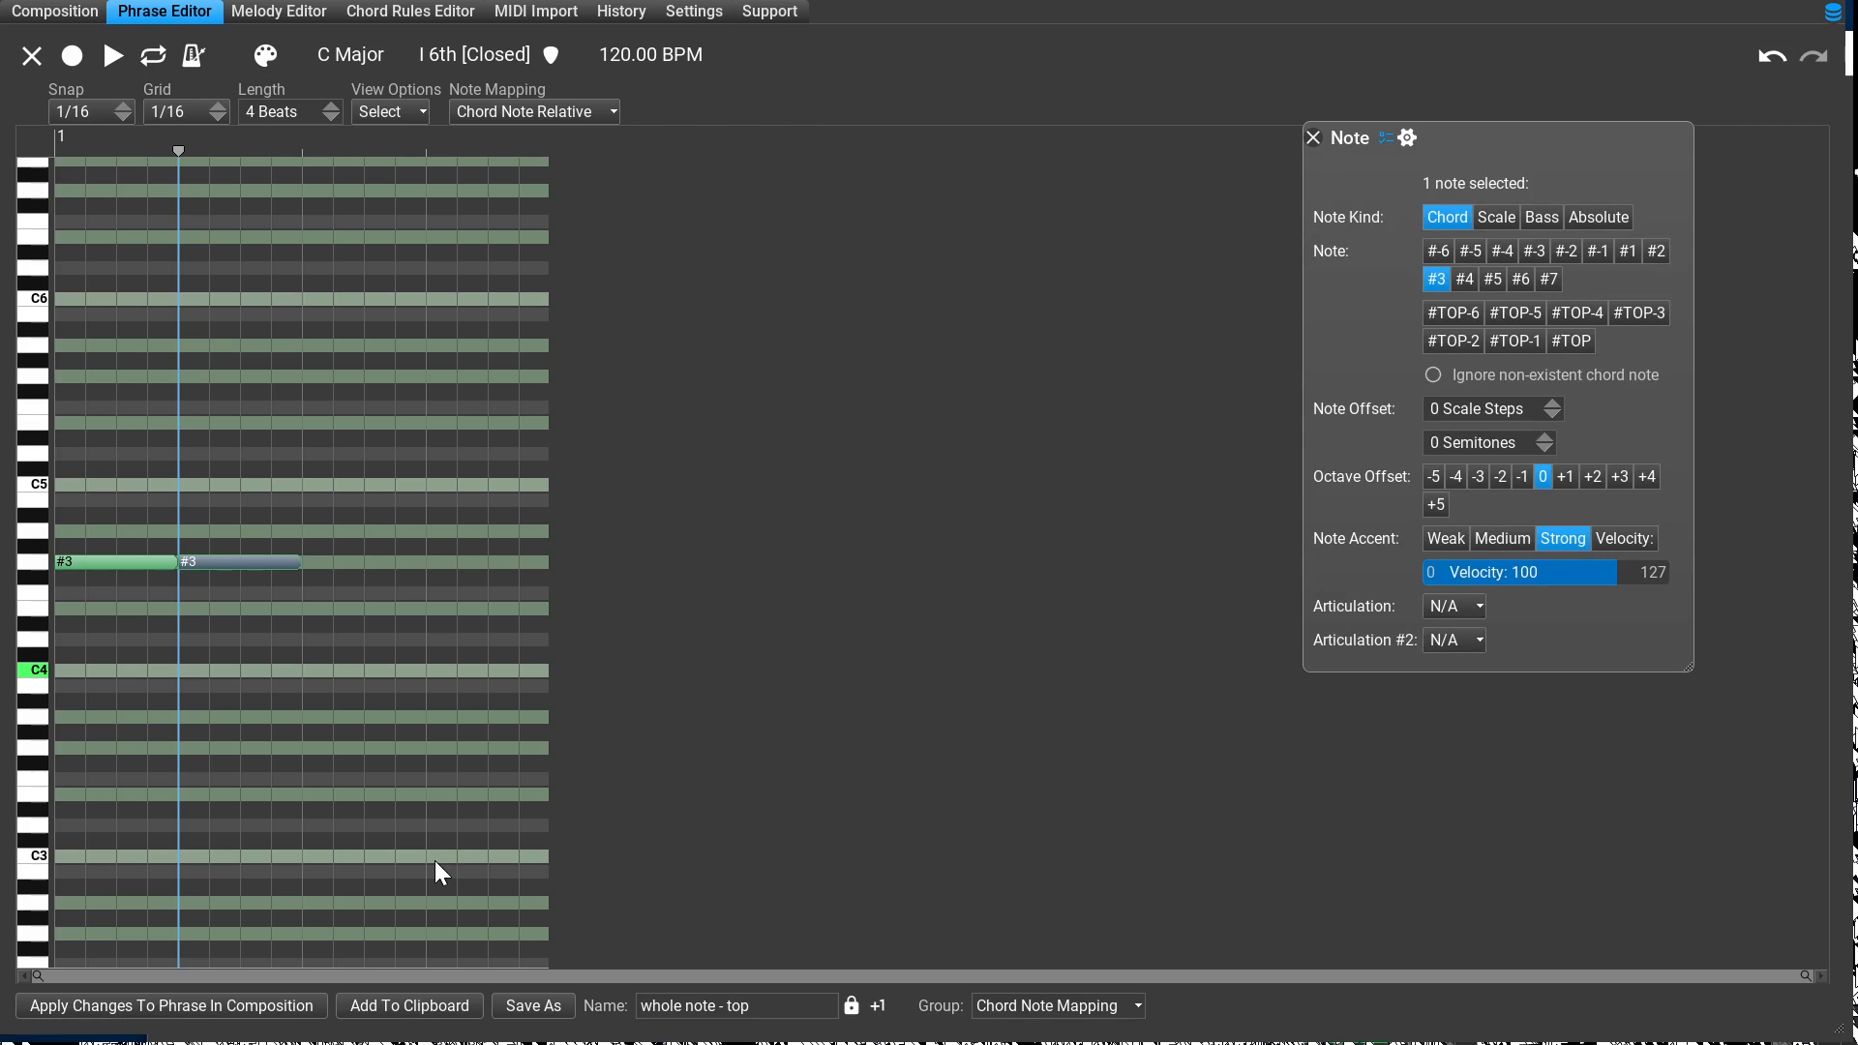
pyautogui.click(1570, 342)
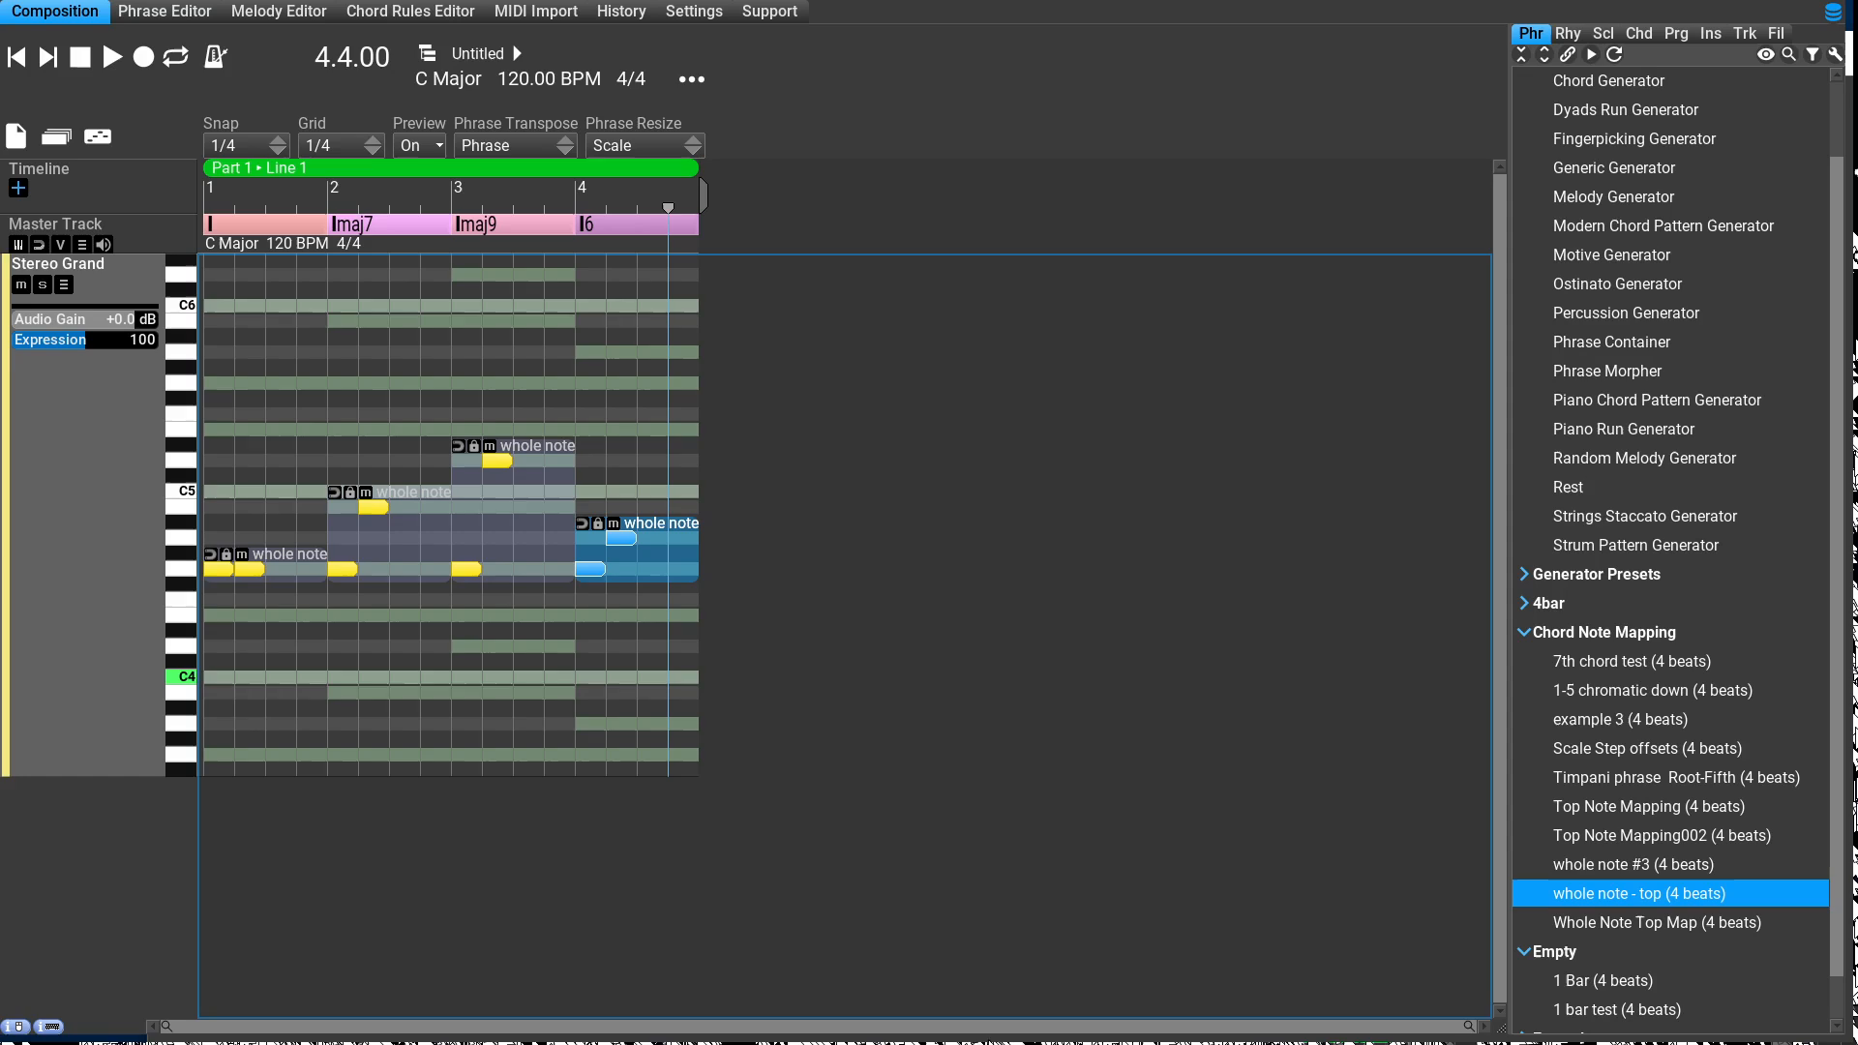
pyautogui.press('space')
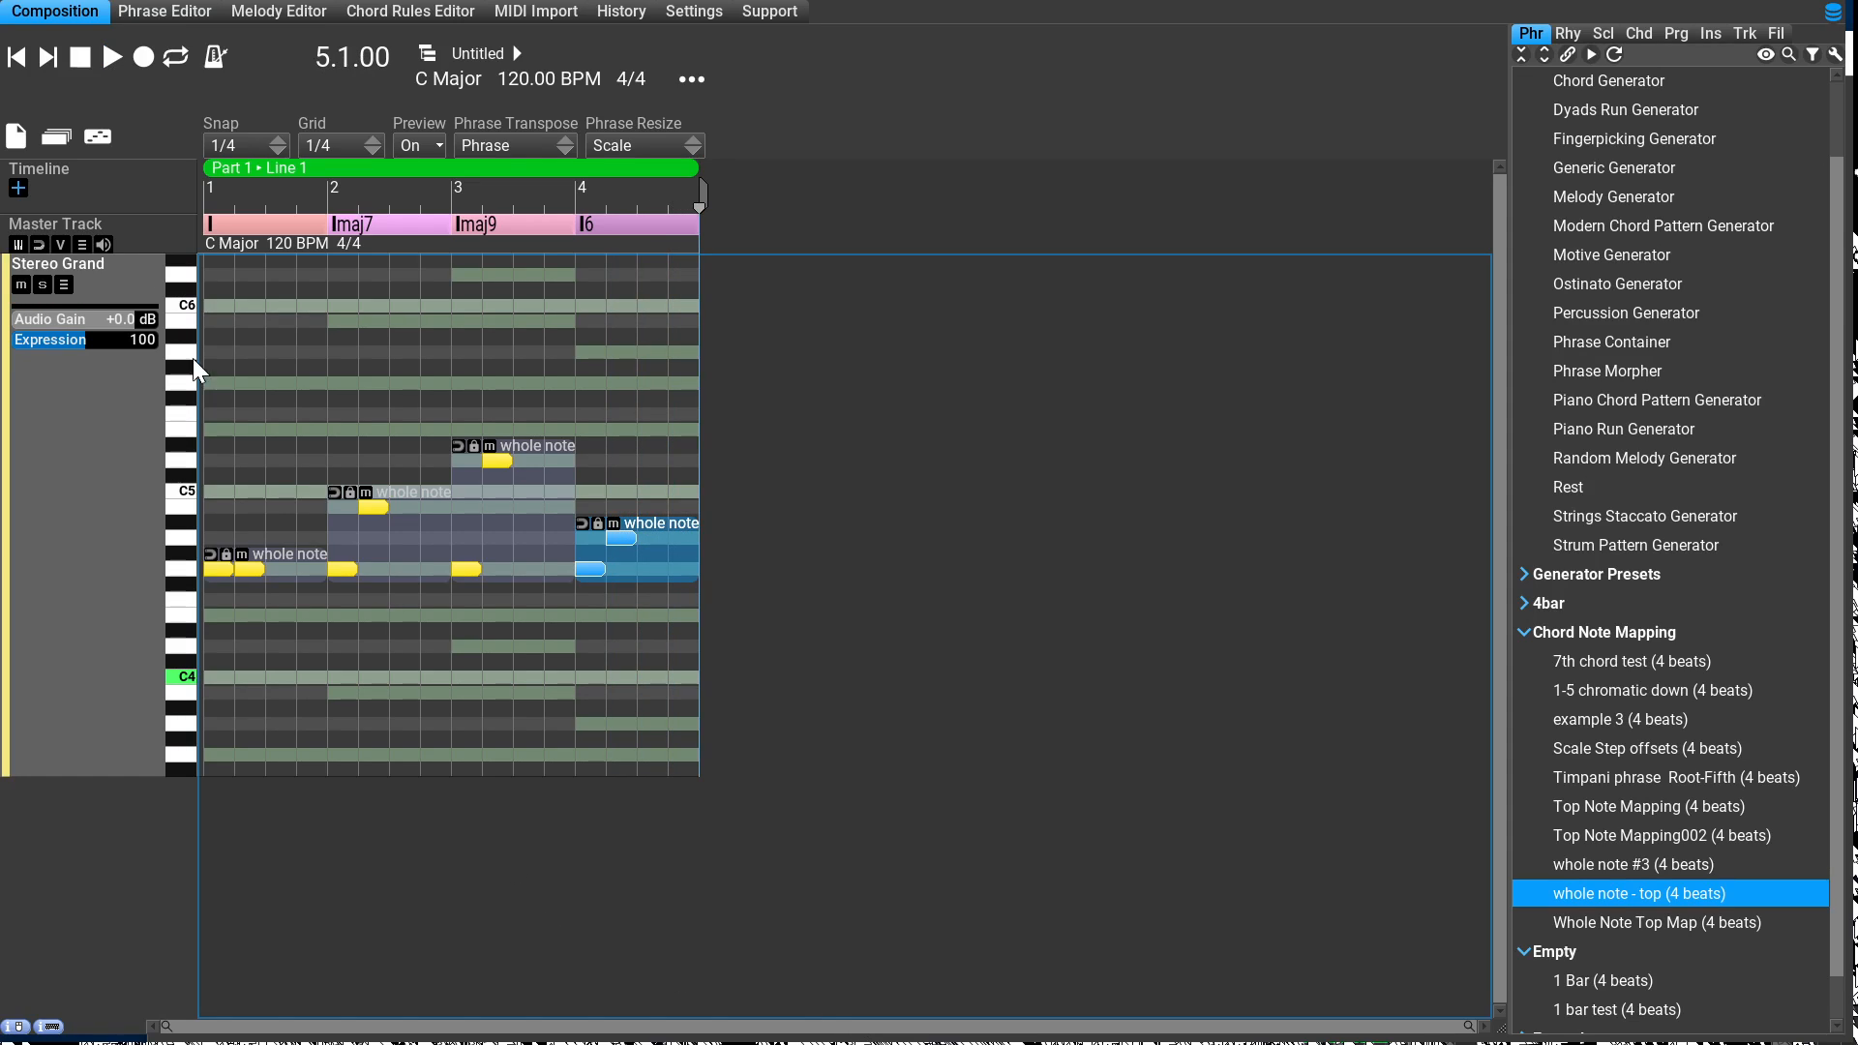
# Step: Return to the I6 phrase's #3 and #TOP notes for editing and switch the editing chord to Major
pyautogui.click(225, 9)
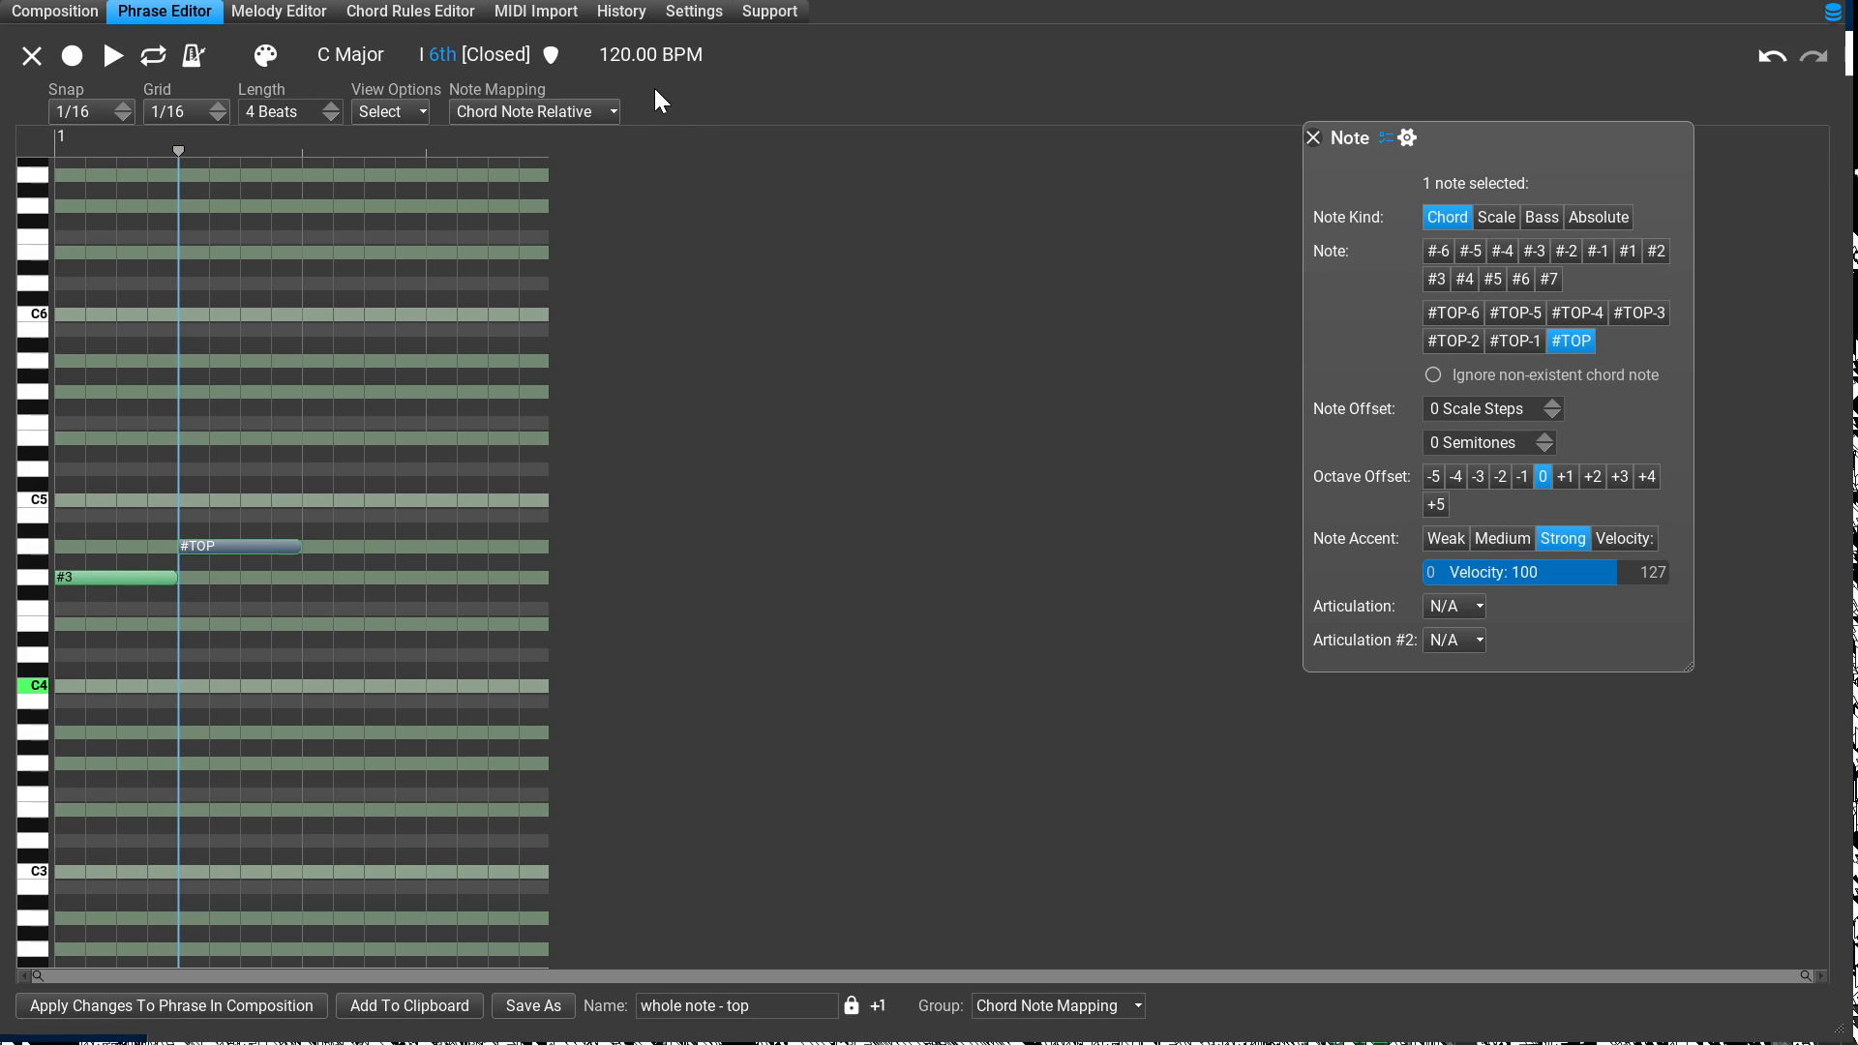
pyautogui.click(441, 56)
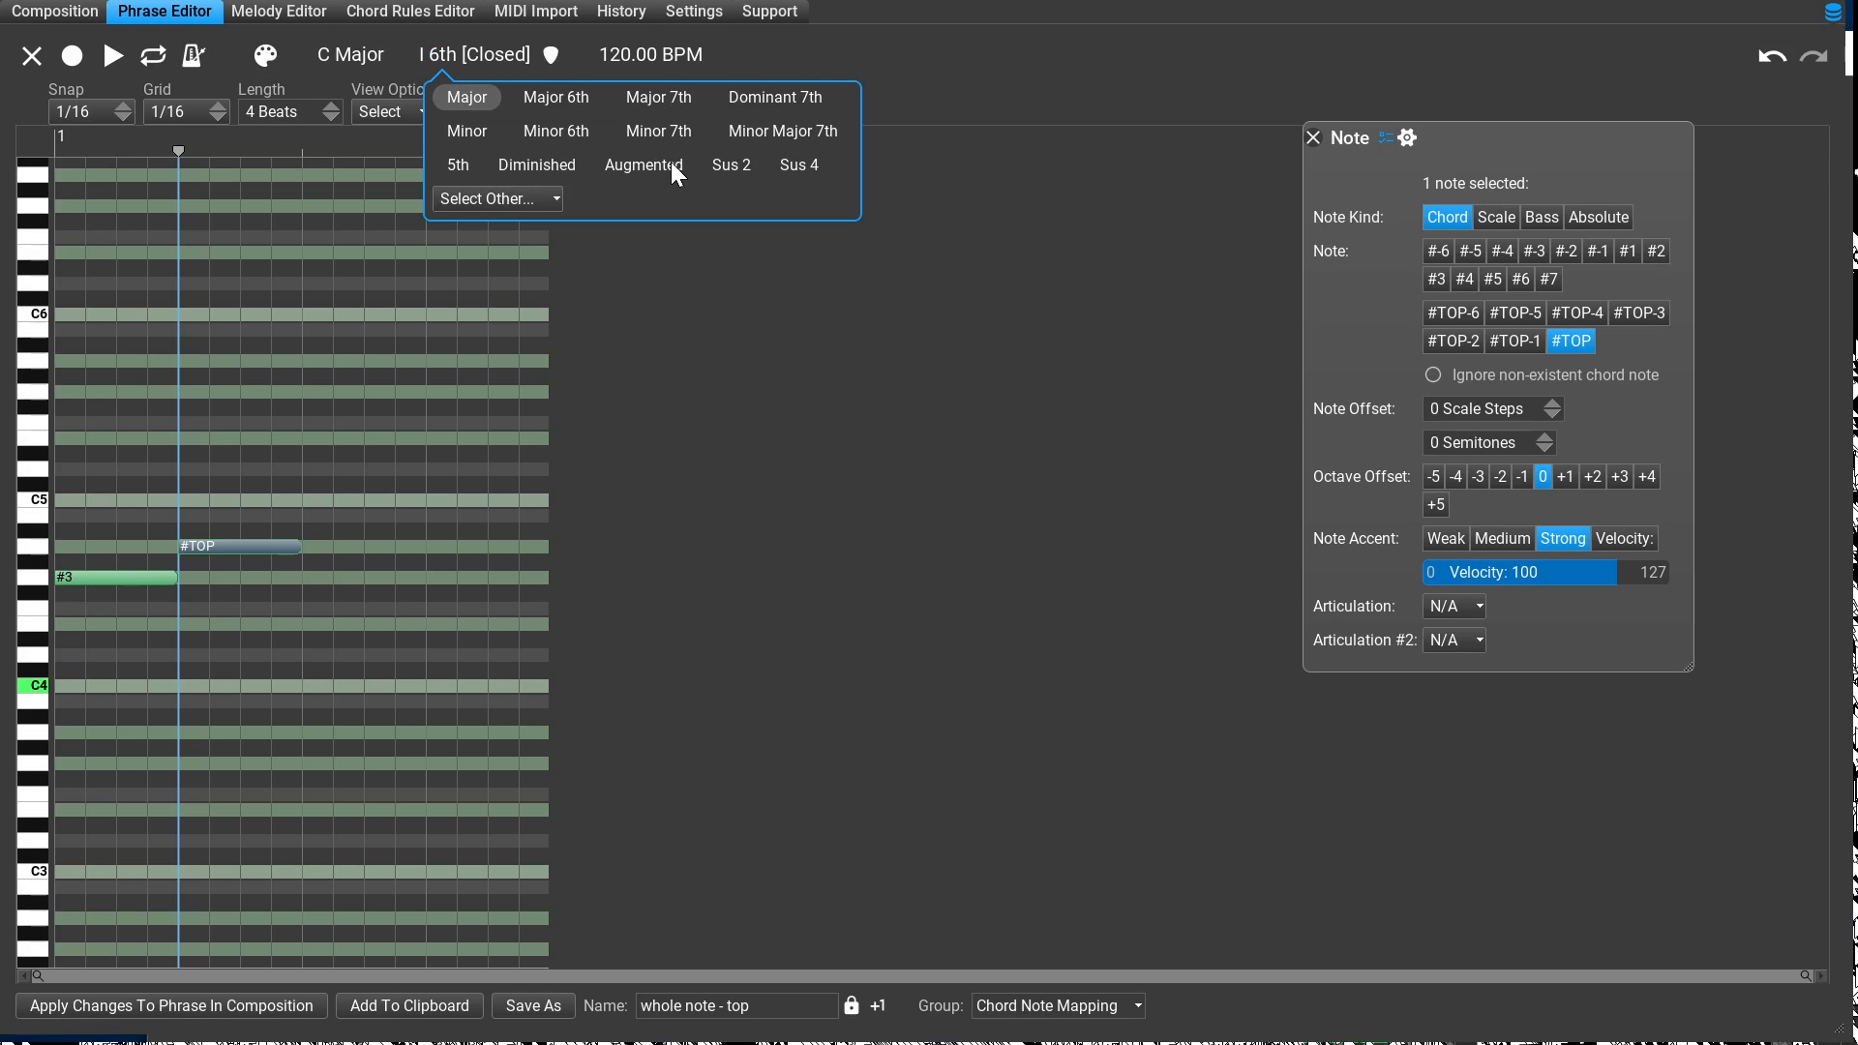
pyautogui.click(467, 98)
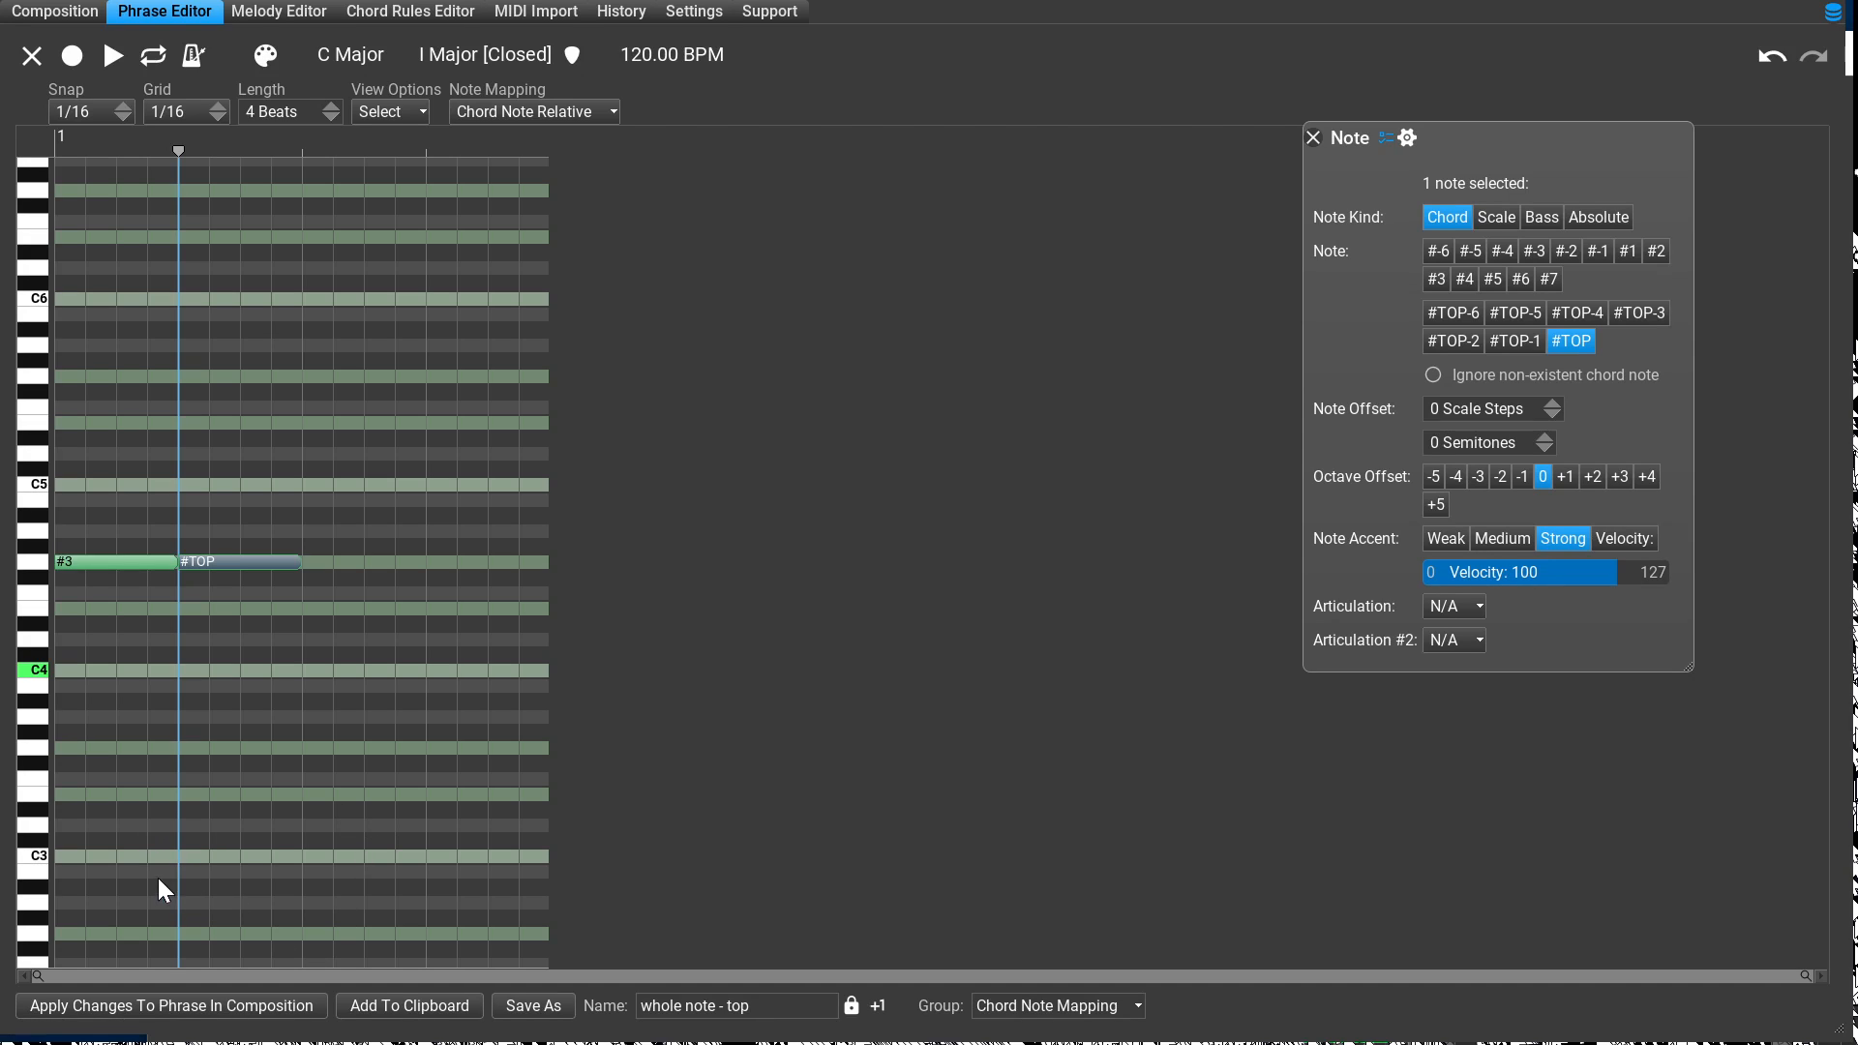
# Step: Compare the #3 and #TOP notes shown under the I Major editing chord with the phrases in the composition, ending at the composition
pyautogui.click(85, 14)
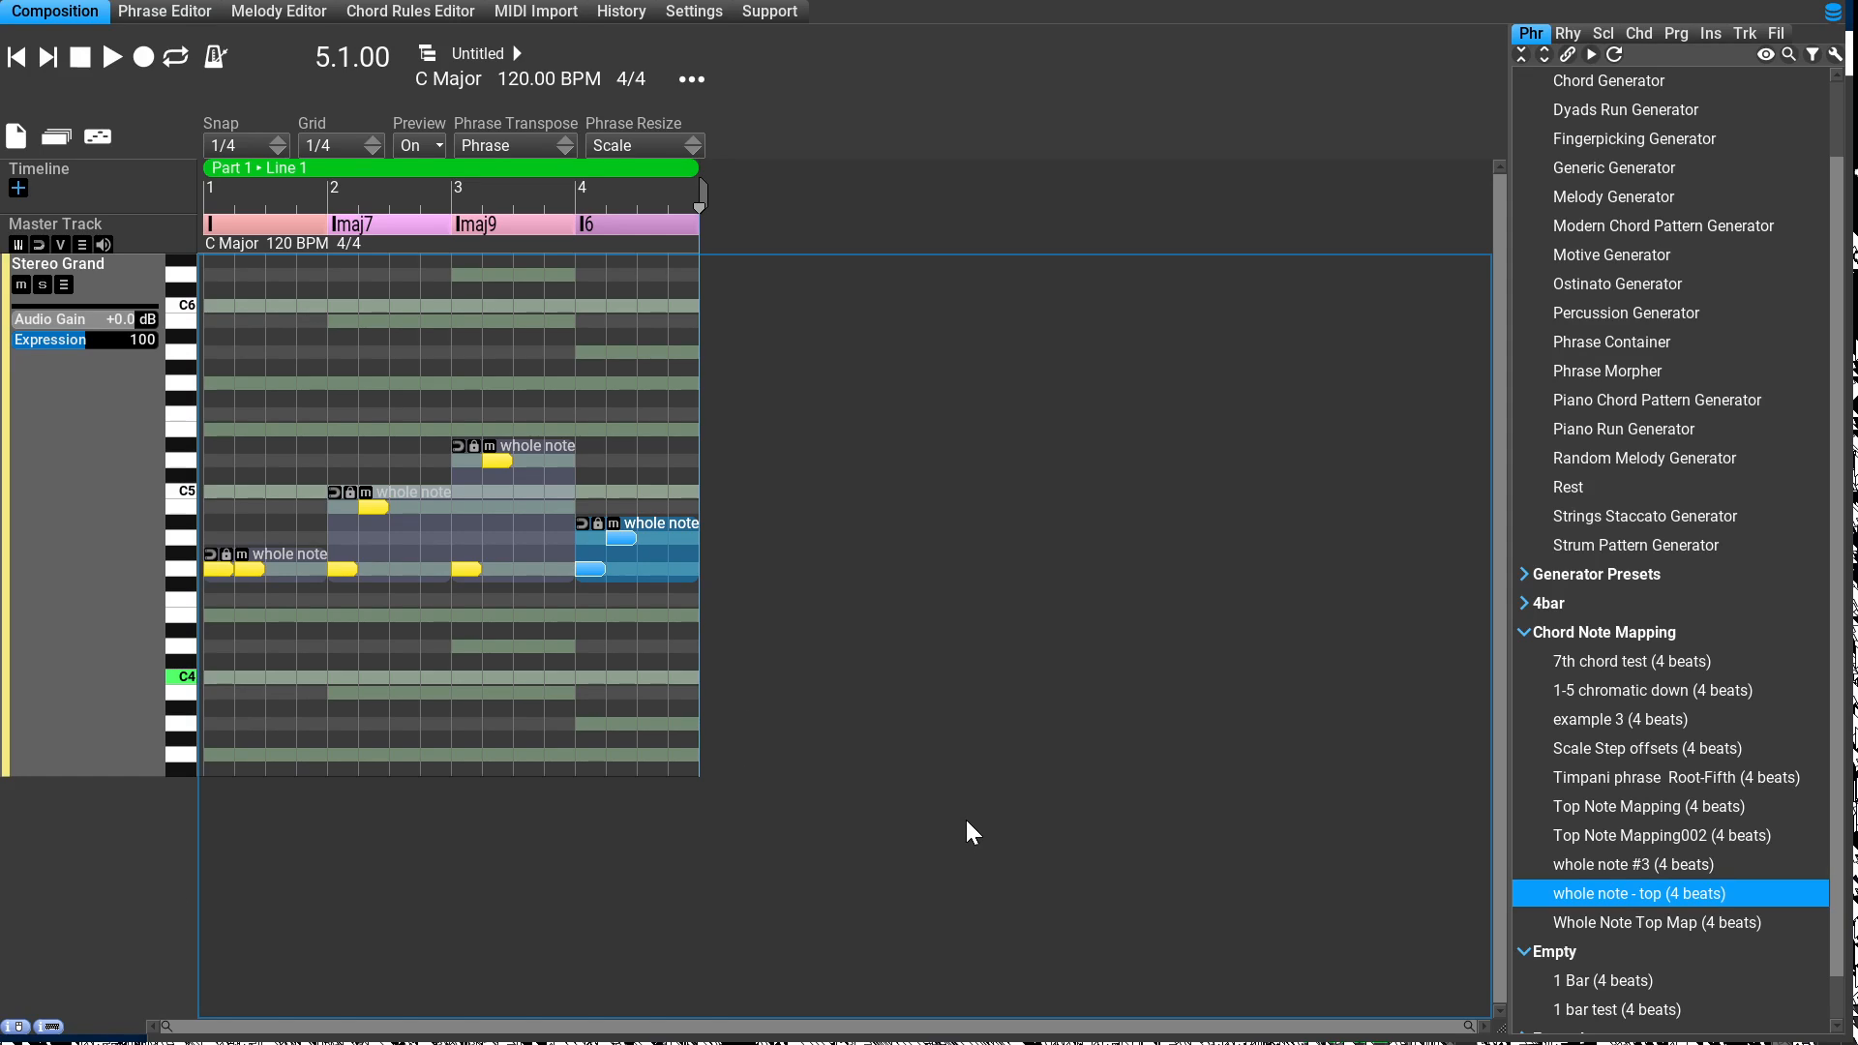
pyautogui.click(174, 12)
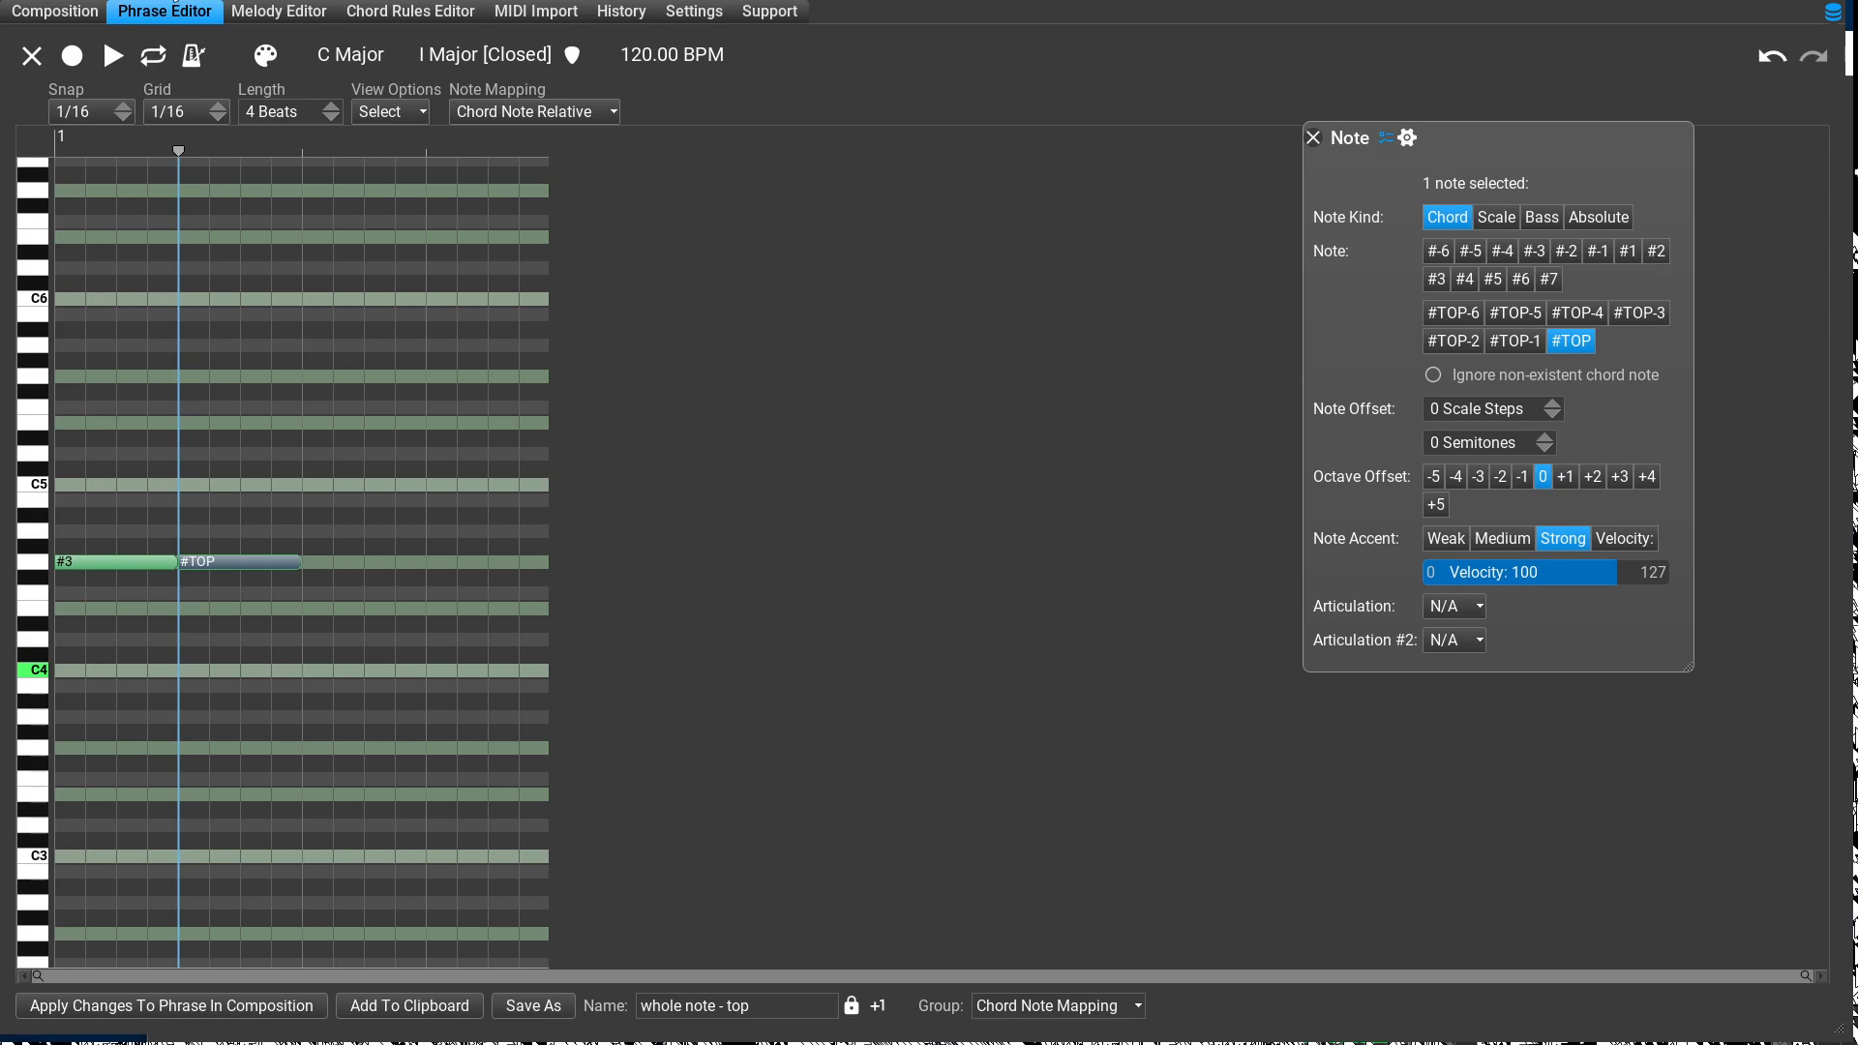
pyautogui.click(43, 19)
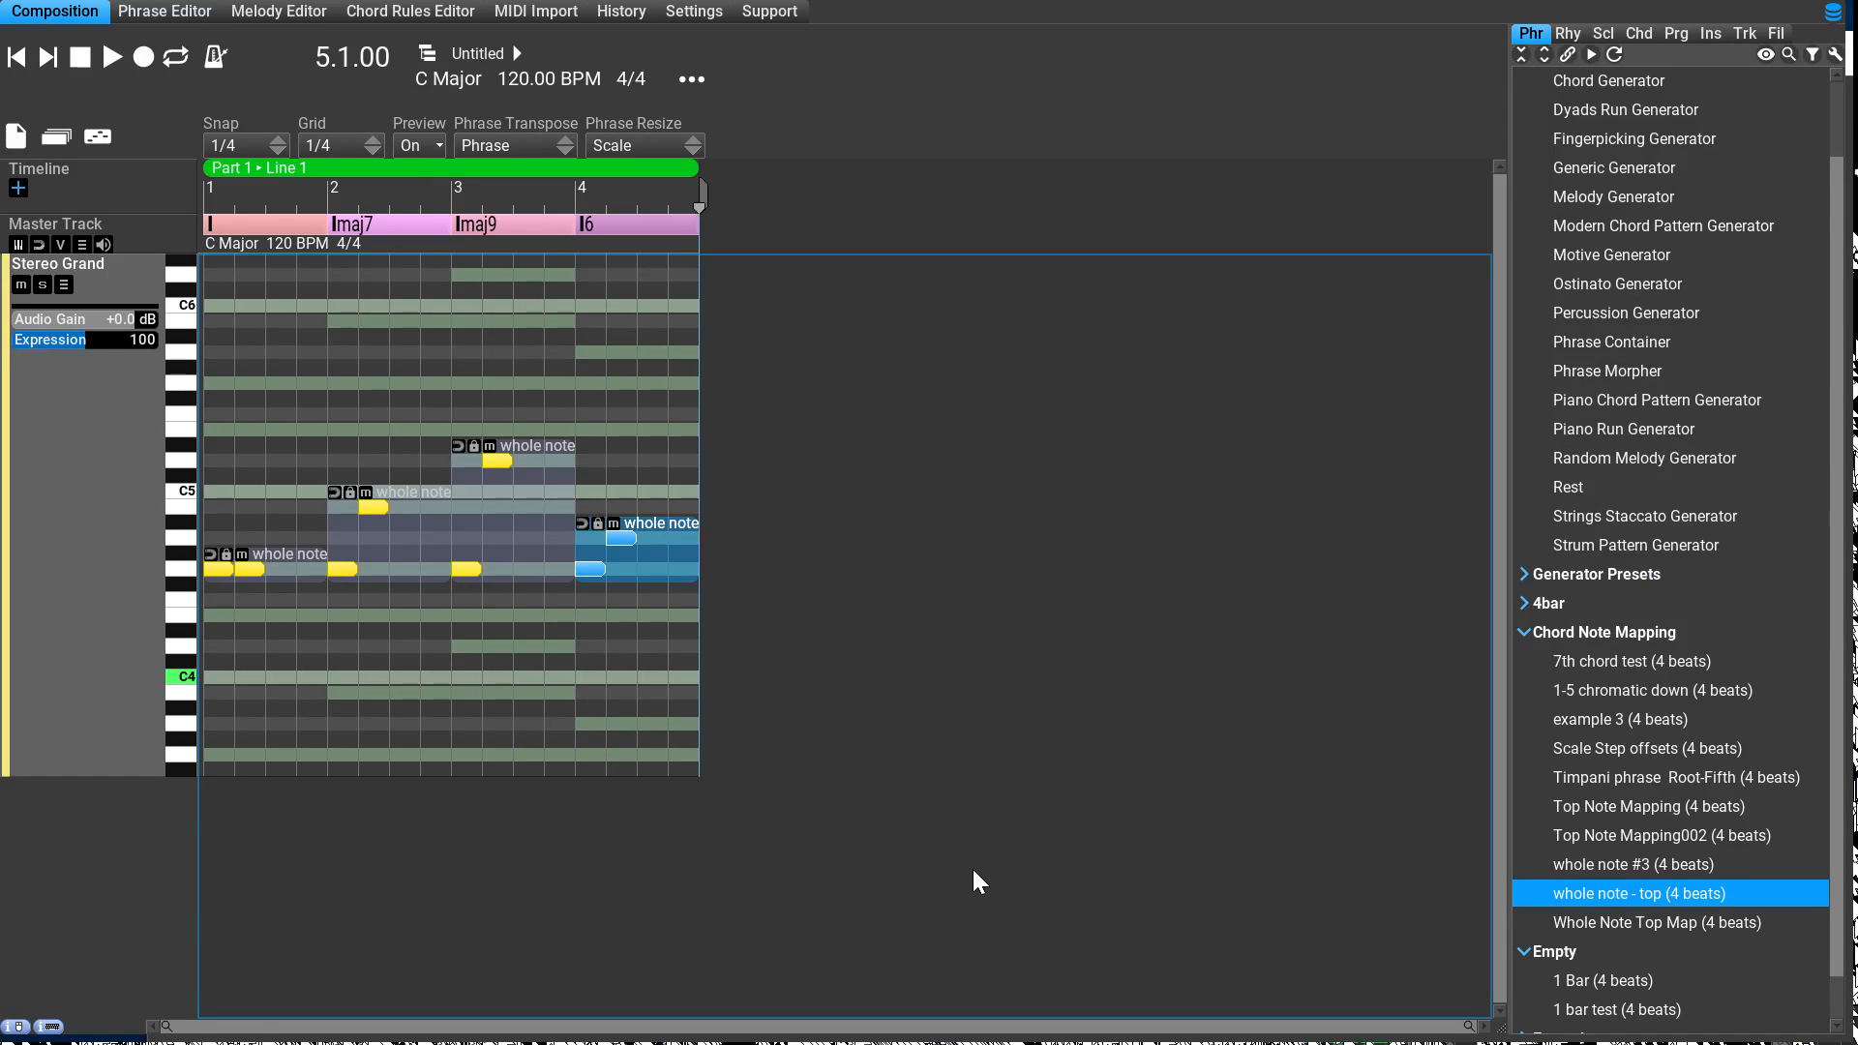
# Step: Examine the #3 and #TOP notes of the I6 phrase and the Imaj9 phrase in the phrase editor, returning to the composition each time
pyautogui.press('e')
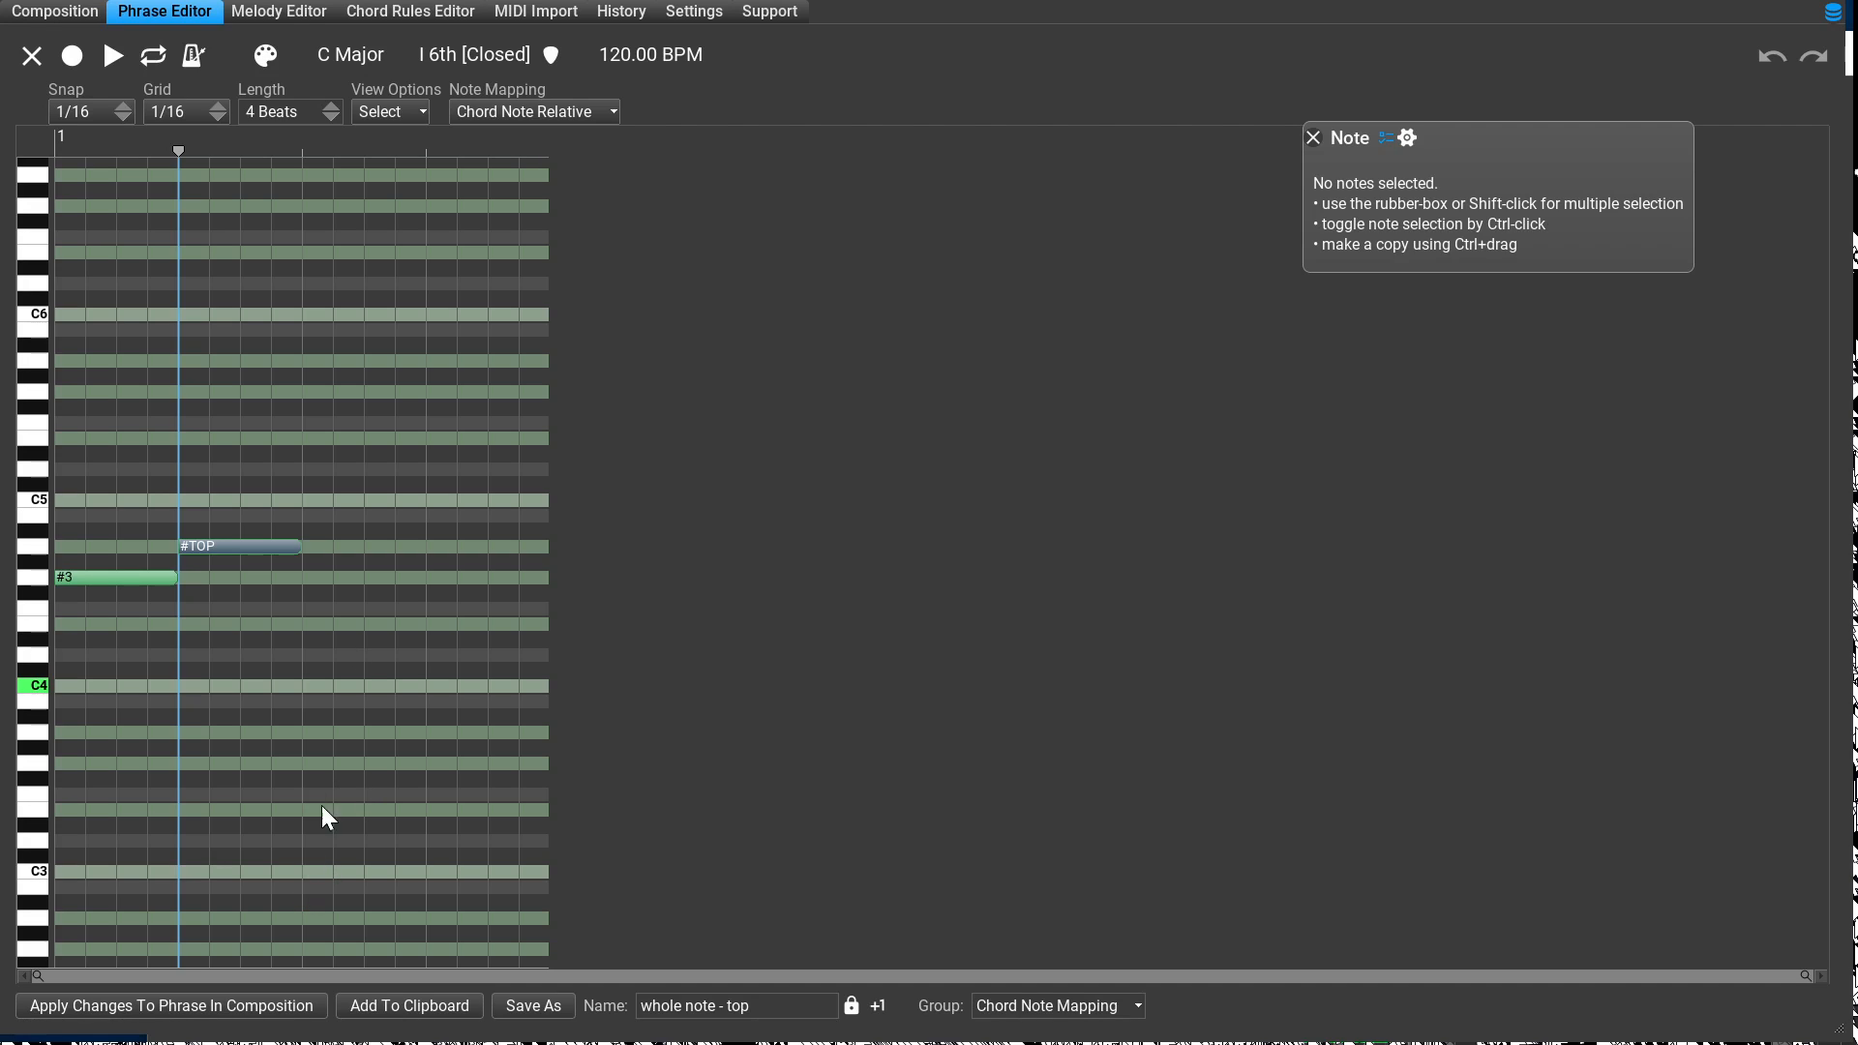
pyautogui.click(44, 18)
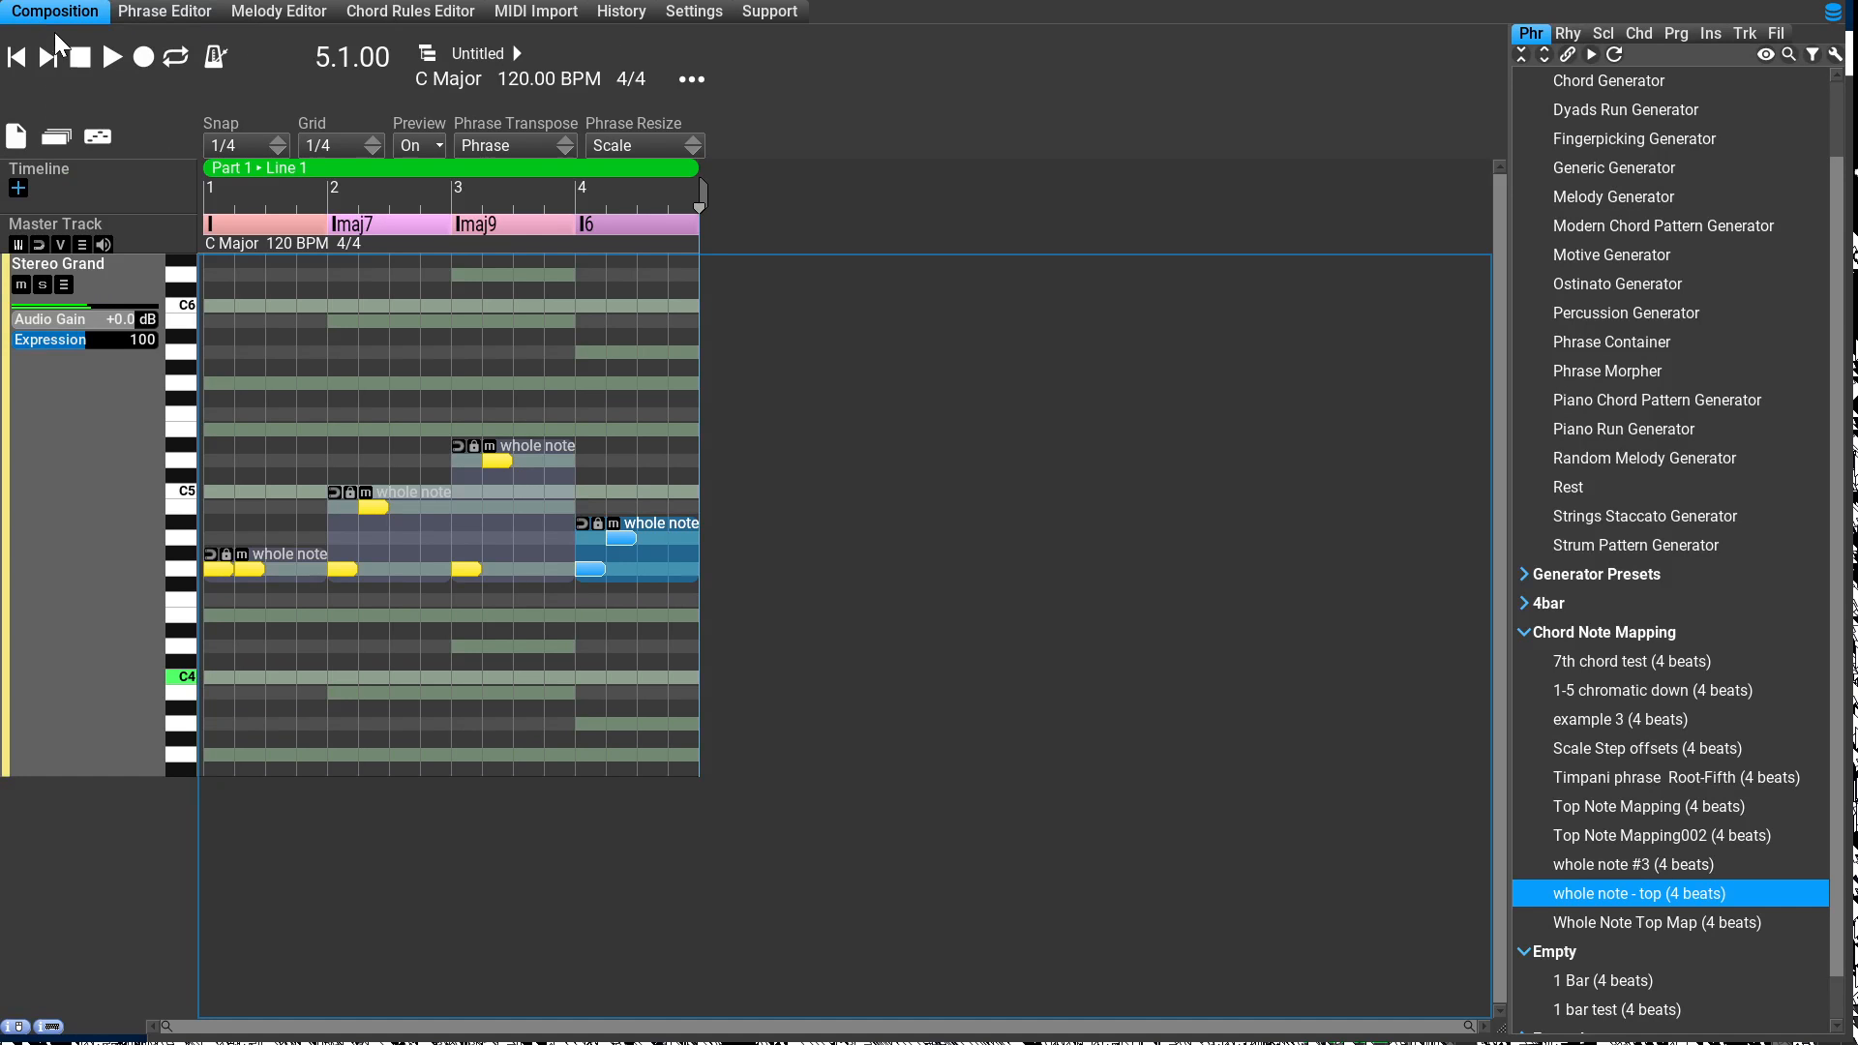
pyautogui.press('Tab')
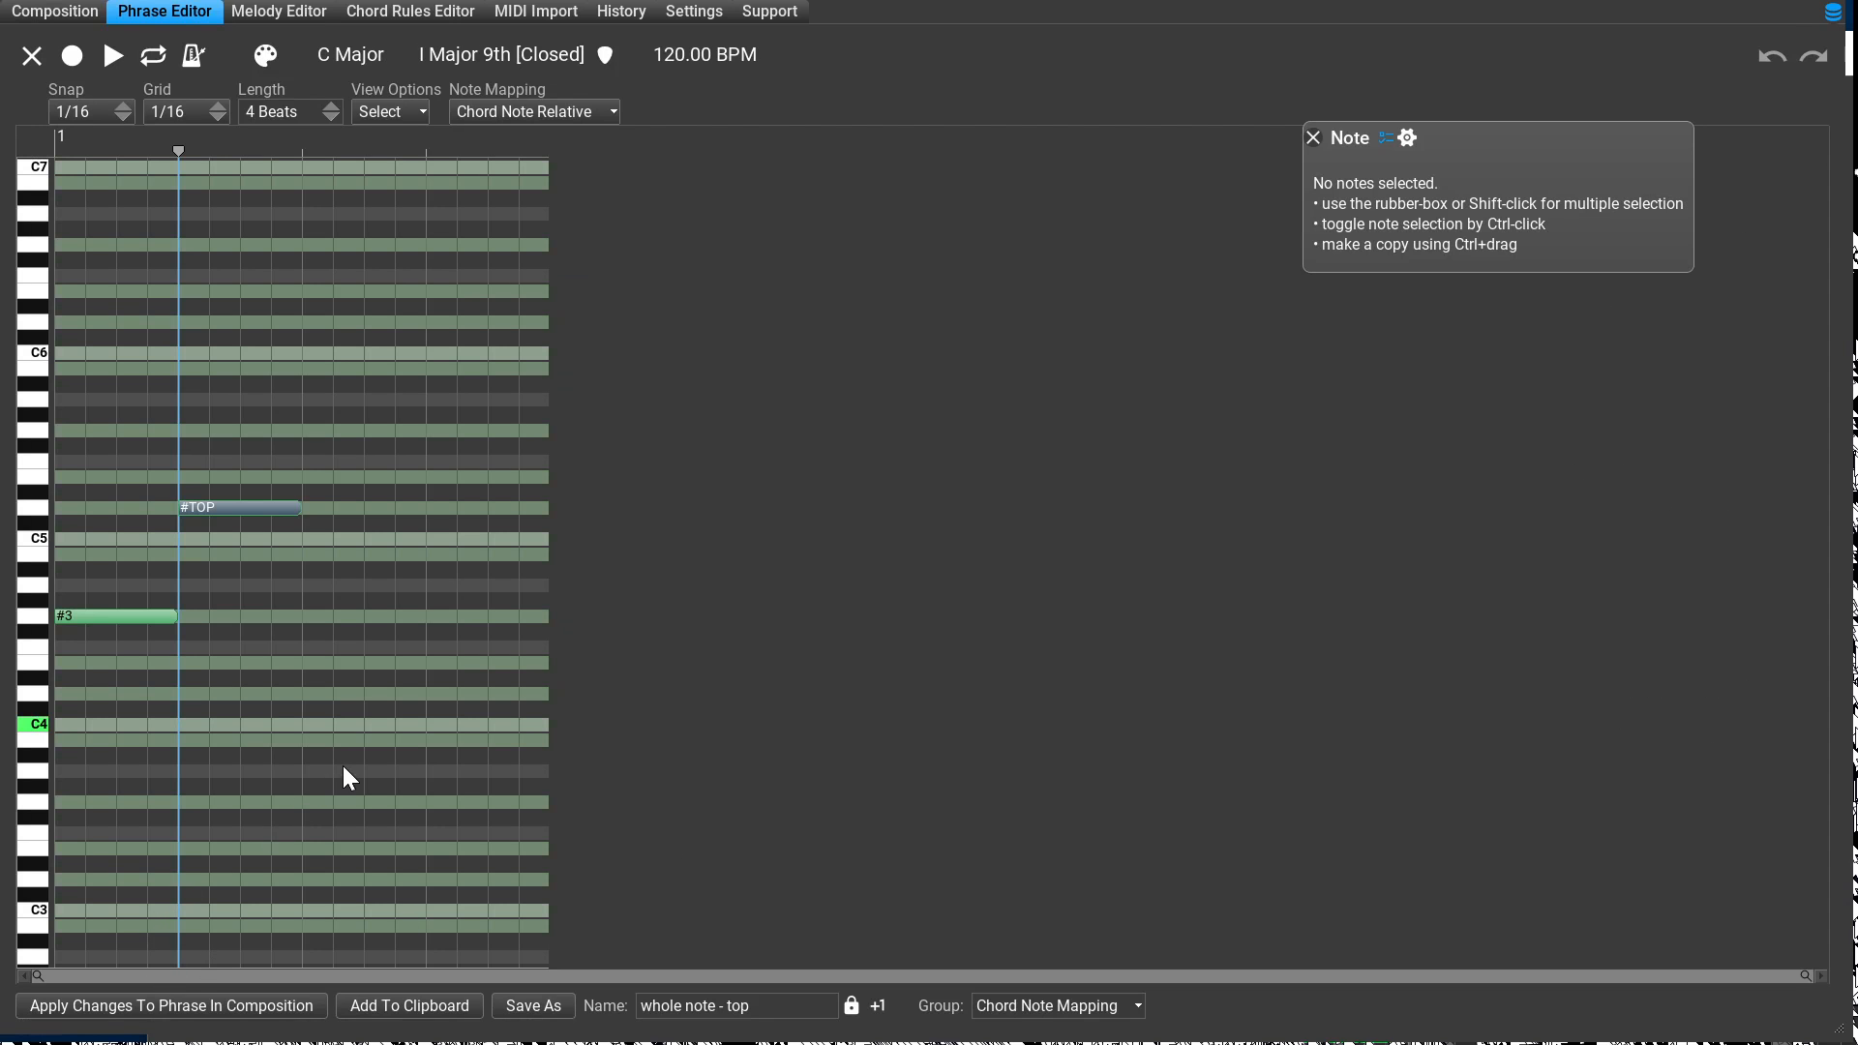
pyautogui.click(66, 13)
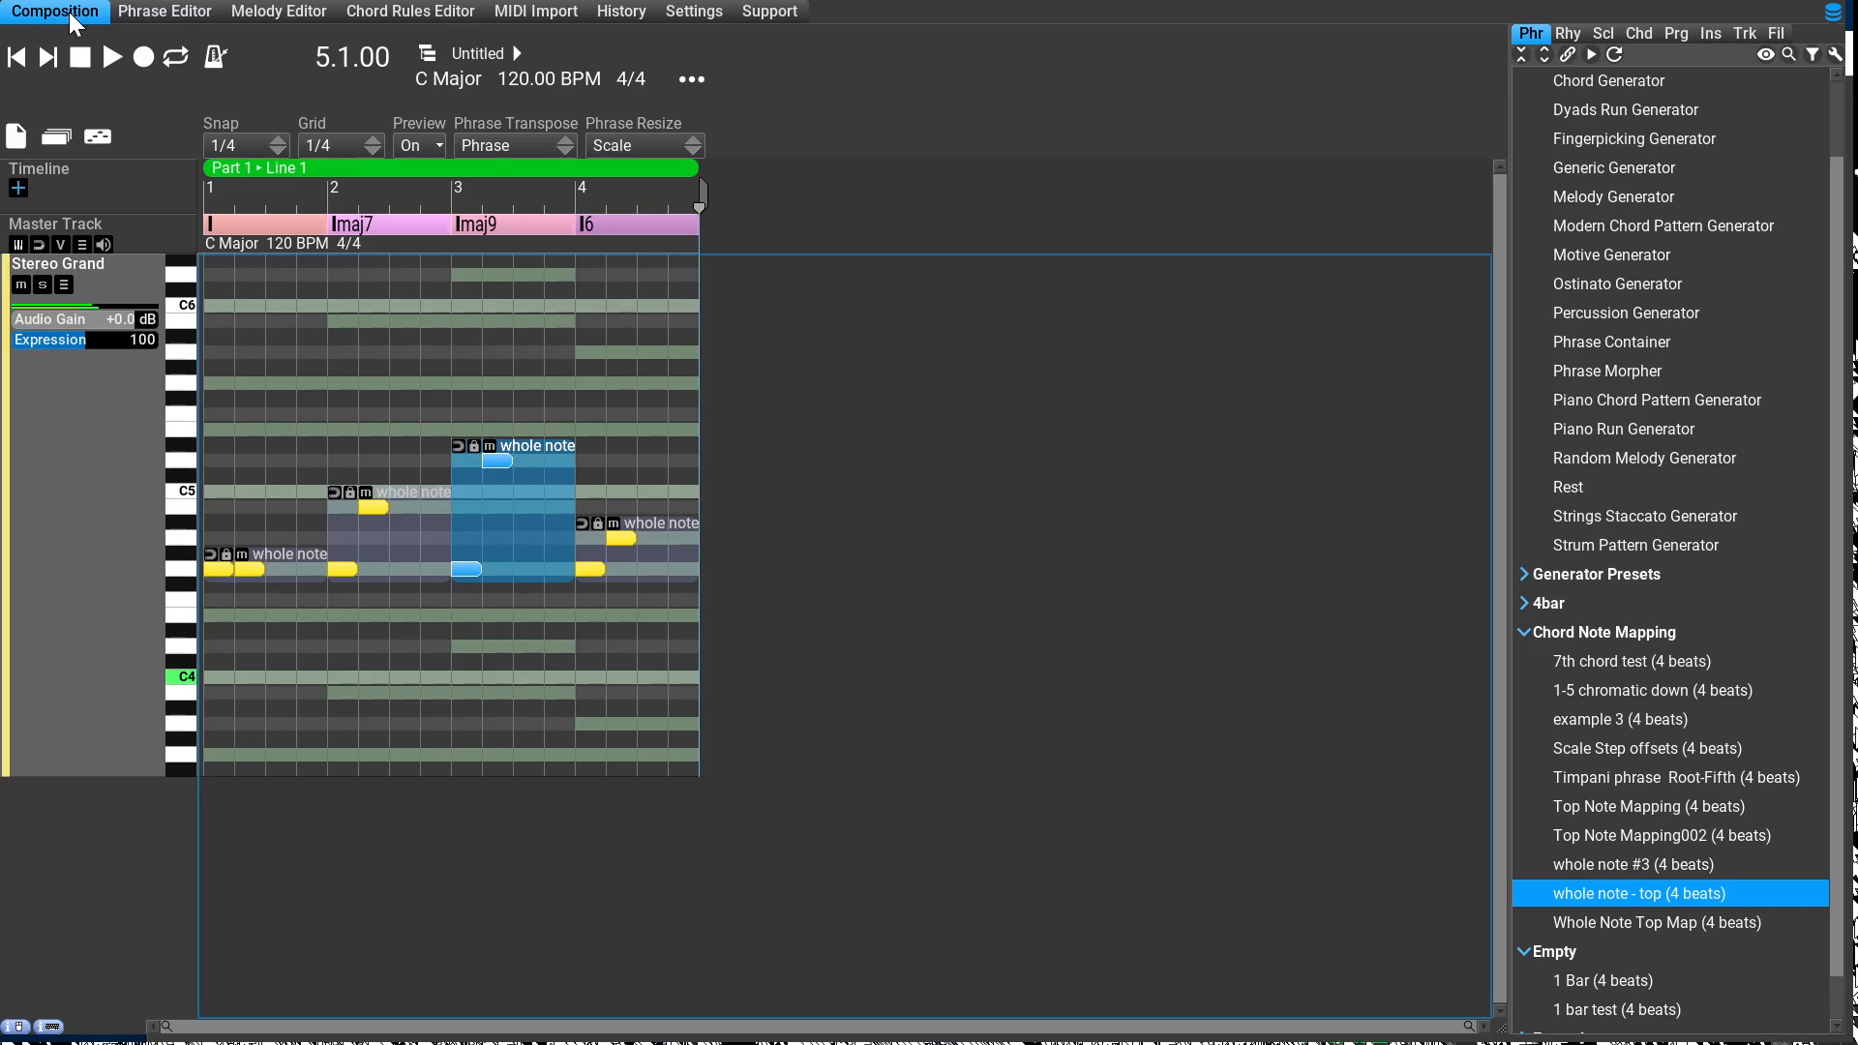